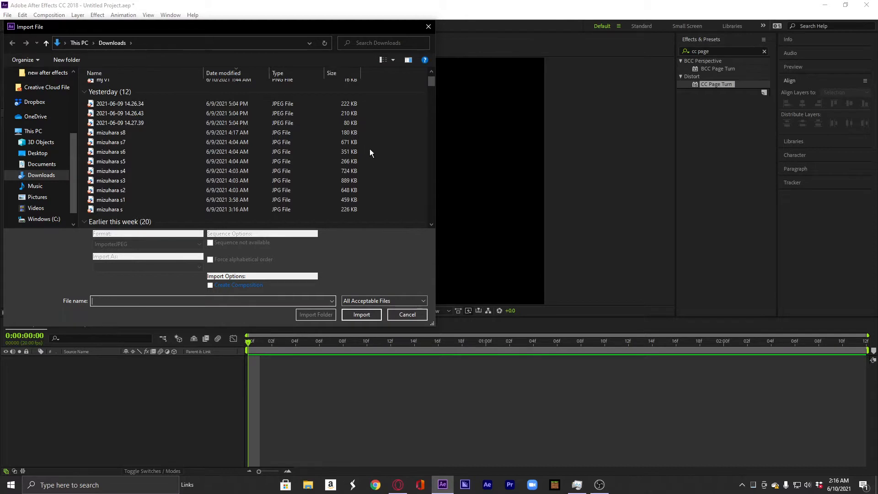
Import the six images ochaco.jpg and ochaco1.jpg to ochaco5.jpg from the Downloads folder.
scroll(373, 168, down, 7)
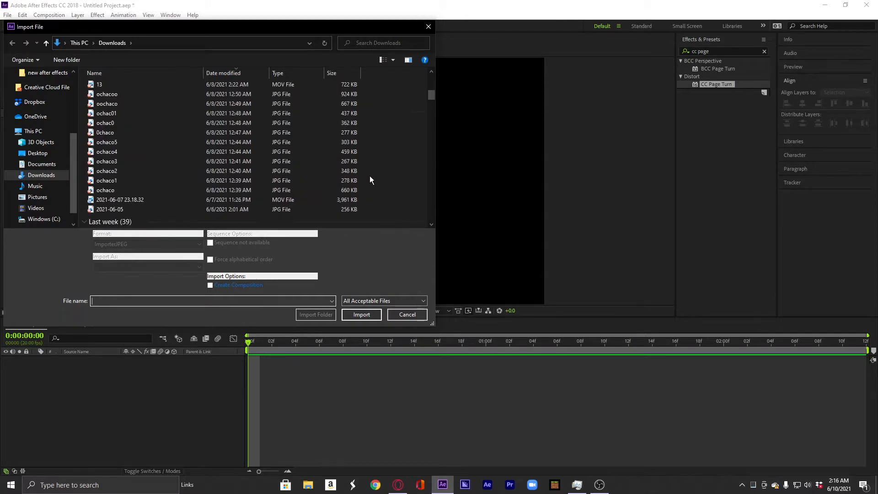
drag(371, 189, 347, 141)
click(364, 308)
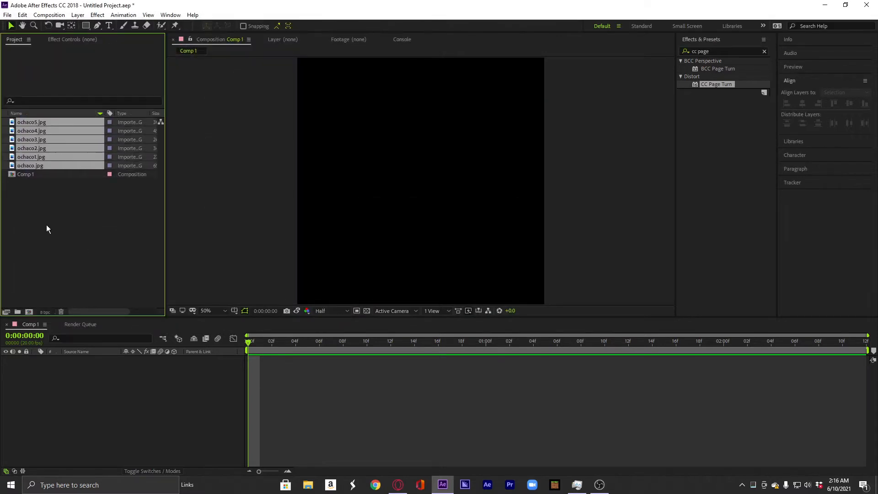
Preview the imported images ochaco.jpg, ochaco1.jpg and ochaco2.jpg in the project.
click(52, 164)
click(47, 156)
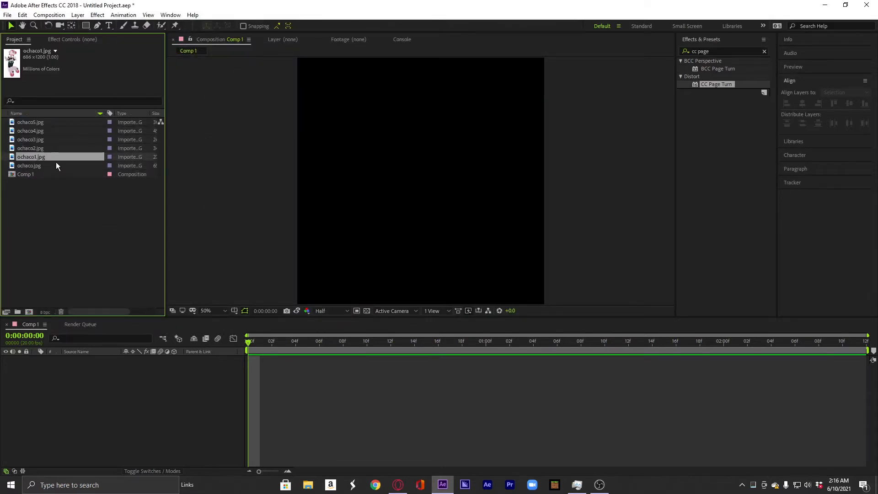
click(42, 149)
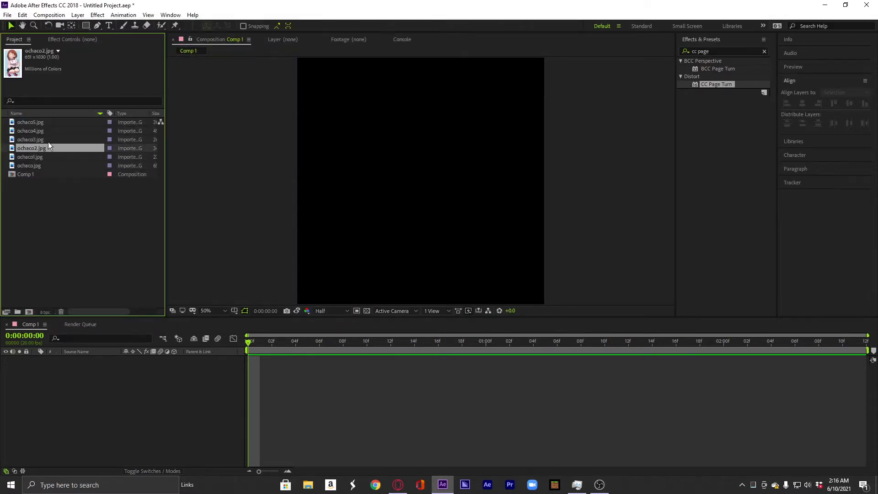
right_click(114, 227)
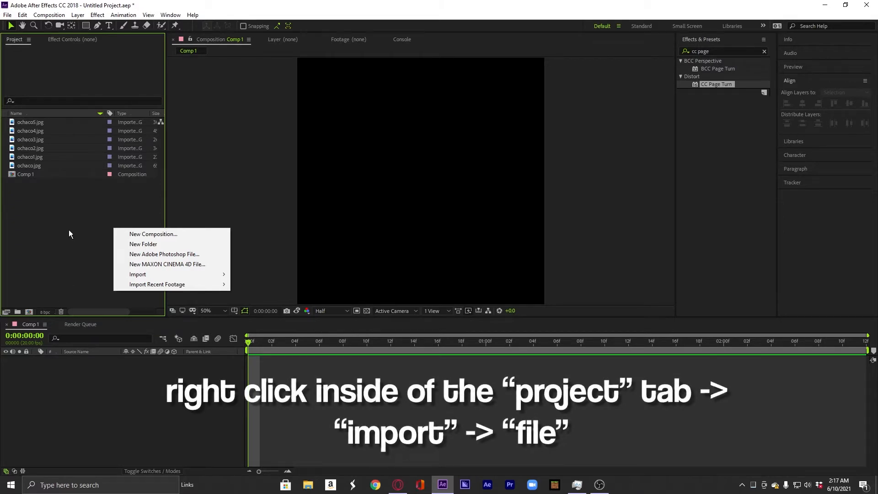
right_click(67, 254)
click(56, 202)
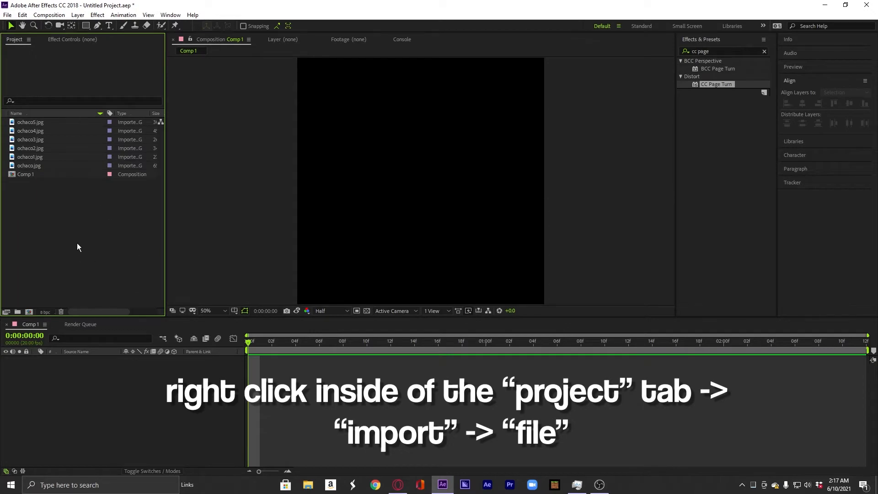
right_click(75, 227)
mouse_move(130, 272)
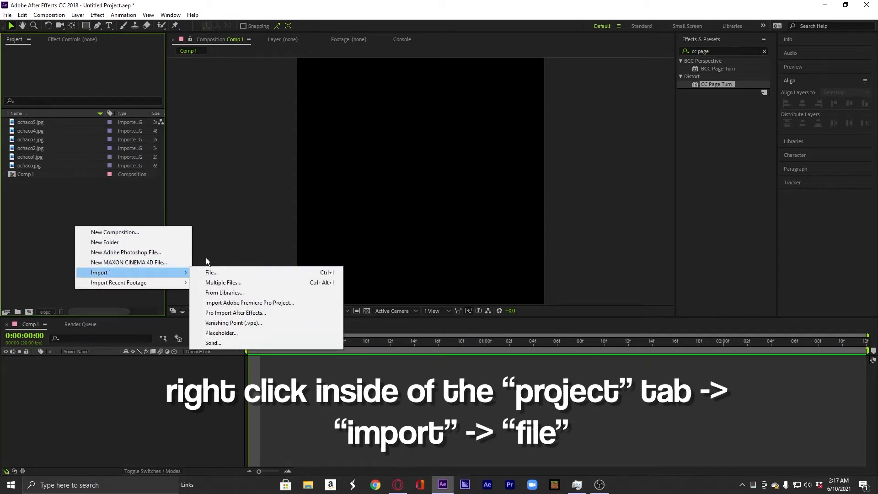
click(136, 204)
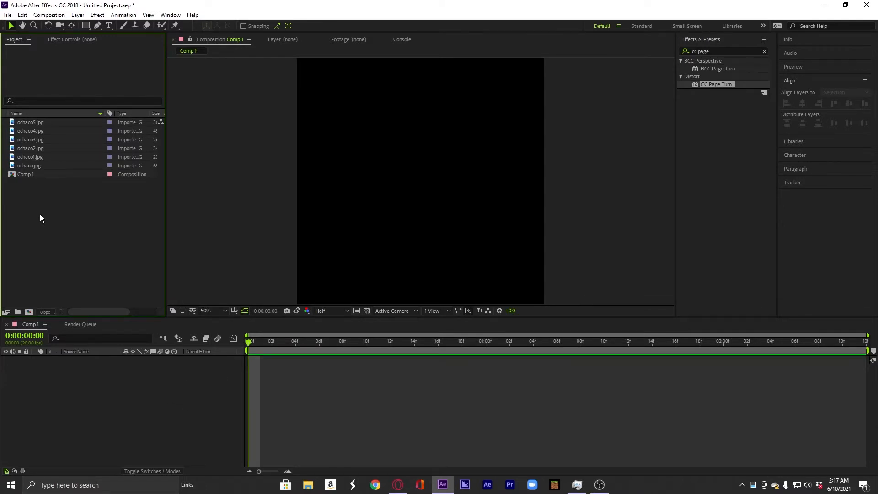
Preview all six imported ochaco images one by one to choose which ones to use.
click(69, 167)
click(50, 157)
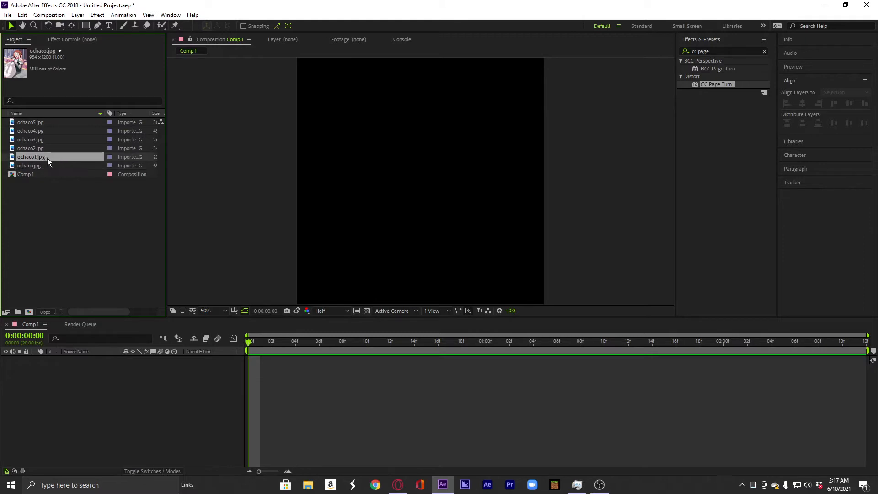
click(46, 149)
click(48, 141)
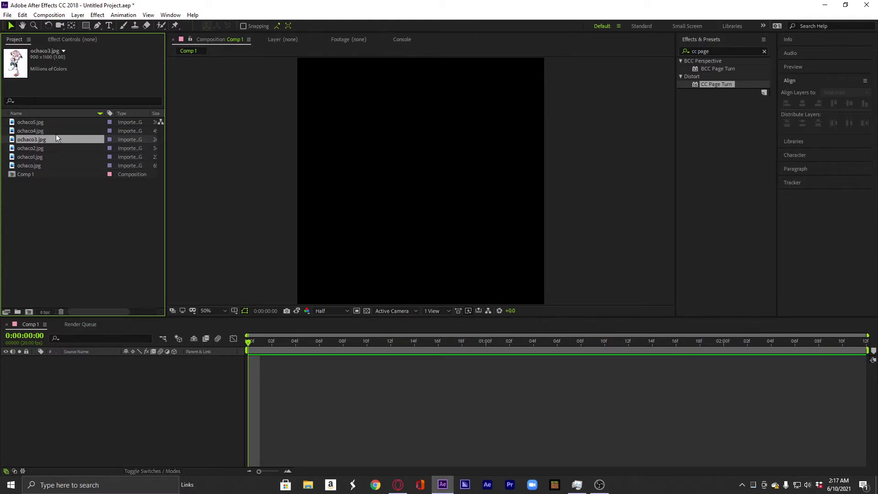
click(56, 132)
click(57, 124)
Add ochaco4.jpg to Comp 1 as a layer and place ochaco.jpg above it.
click(57, 131)
drag(53, 131, 125, 371)
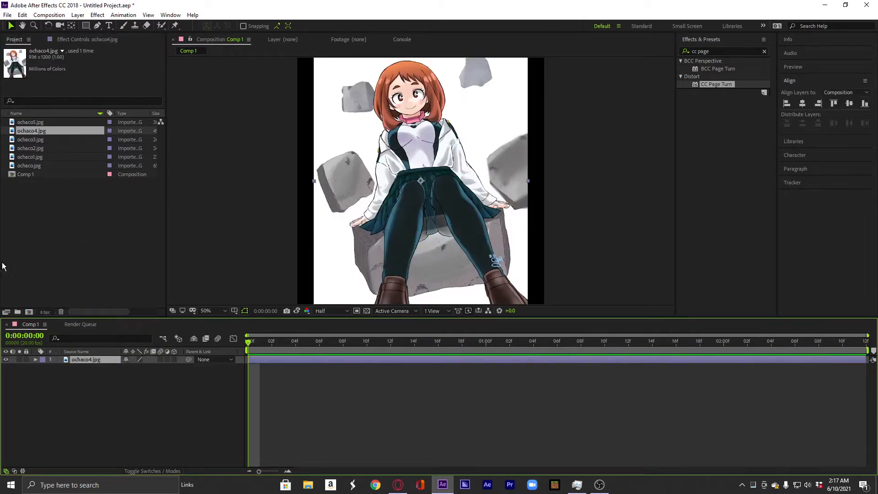
click(42, 158)
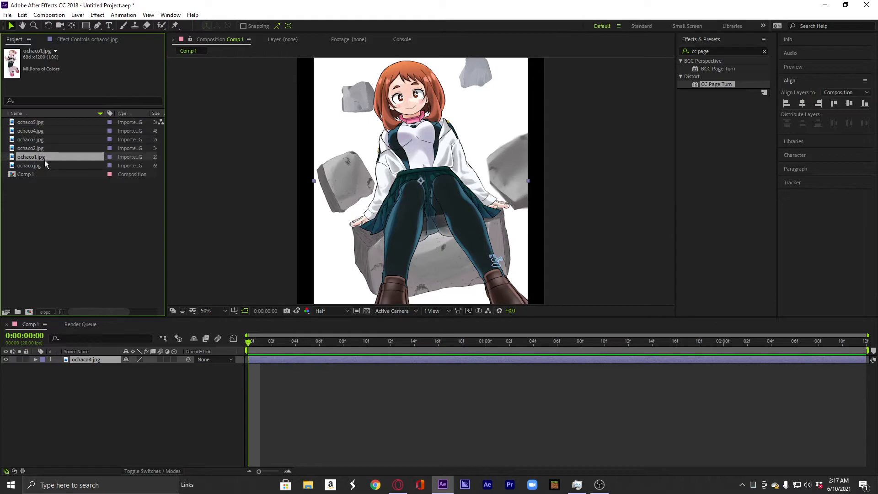
drag(44, 165, 67, 366)
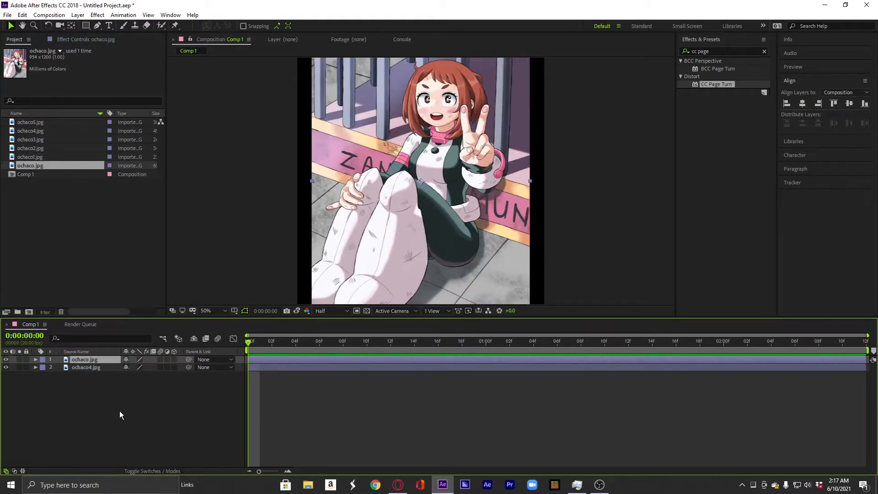
Scale the ochaco.jpg layer up until it covers the composition's blank sides and shift it down to position 540, 655.
key(s)
drag(147, 367, 149, 367)
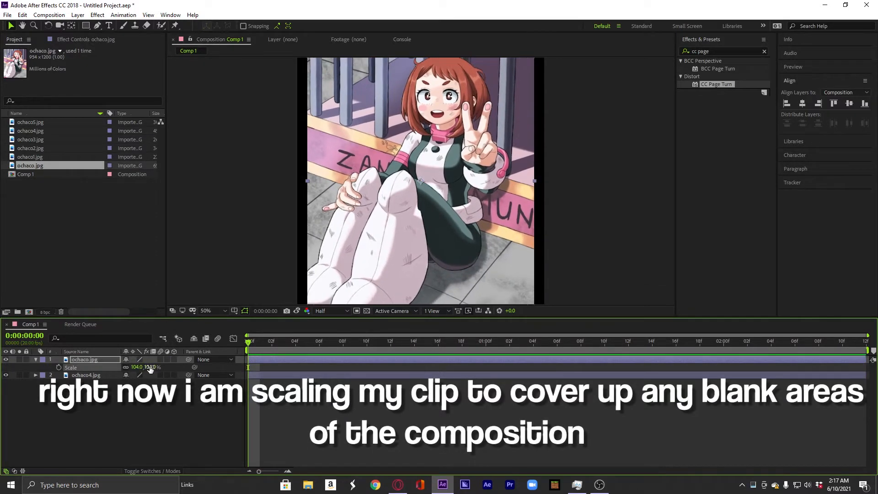
key(s)
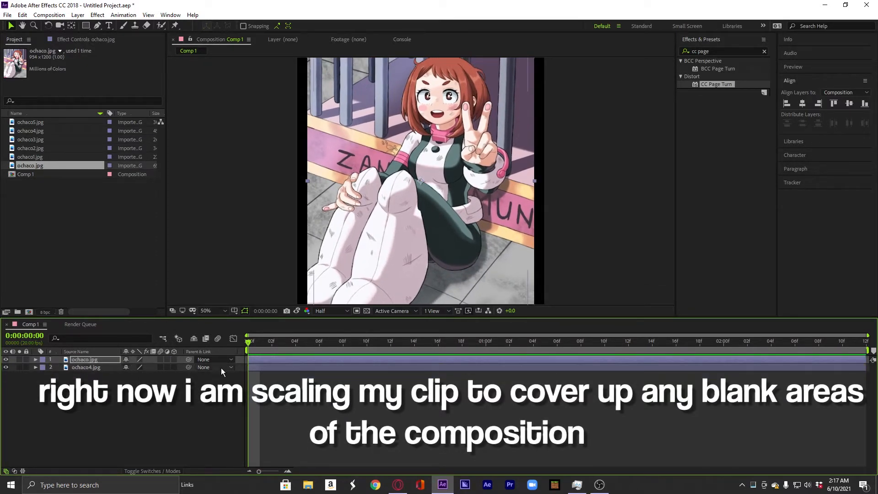
key(s)
drag(150, 367, 190, 374)
key(p)
Pre-compose the ochaco.jpg layer.
right_click(83, 359)
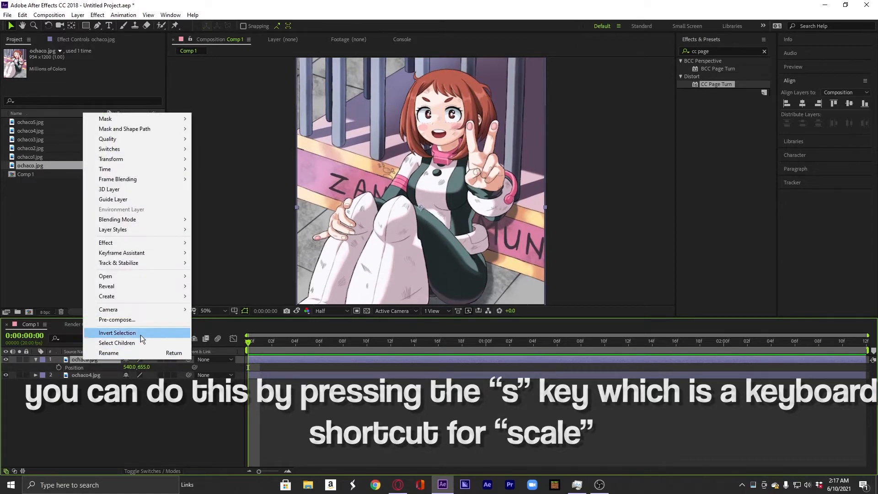
click(140, 320)
click(462, 302)
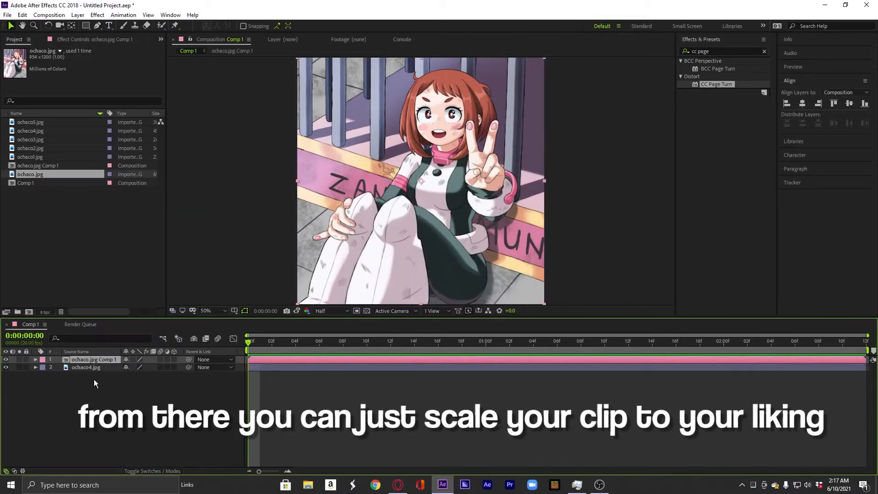
Scale the ochaco4.jpg layer to 118%, hide the layer above it, and move ochaco4.jpg down to position 540, 686.
click(101, 367)
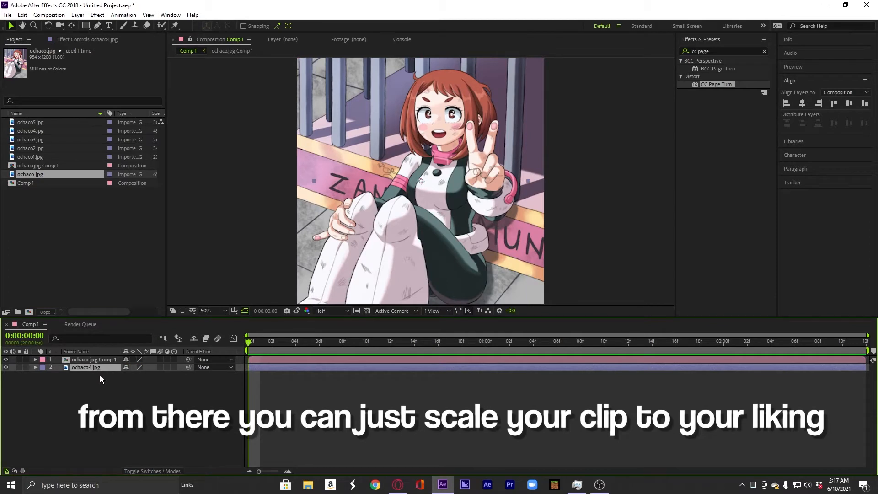
key(s)
drag(148, 375, 160, 375)
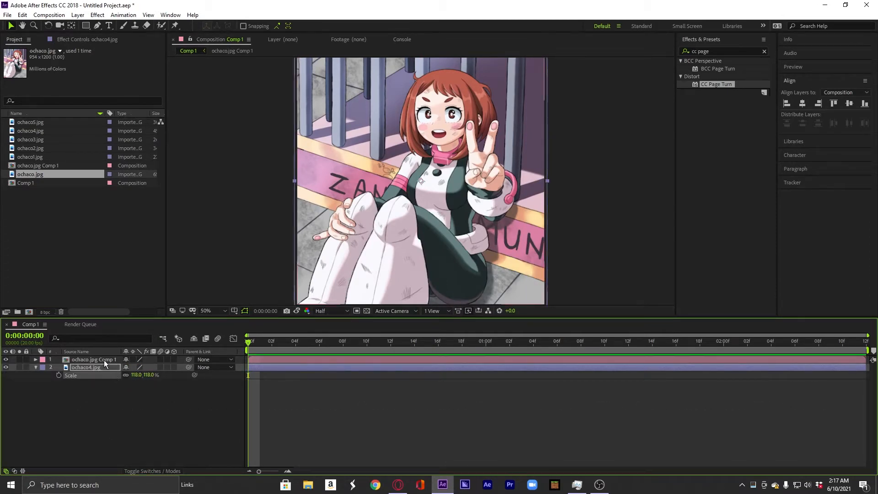
click(5, 360)
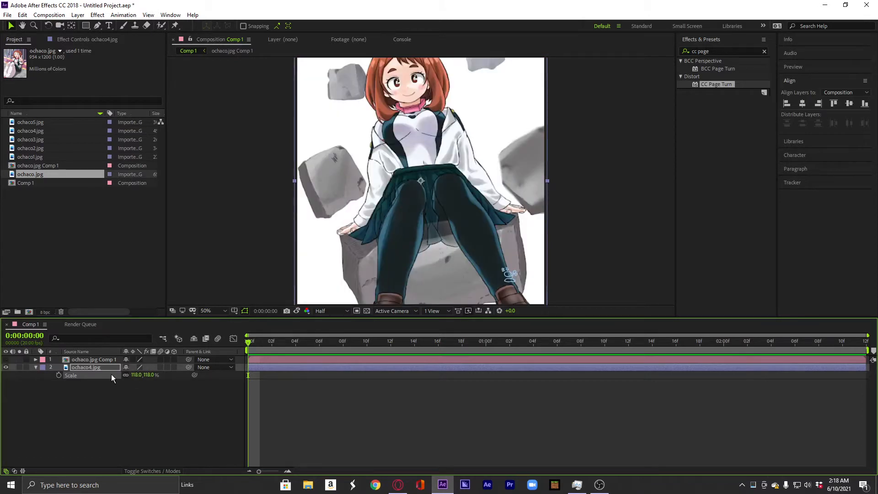
key(p)
drag(143, 375, 208, 377)
Pre-compose the ochaco4.jpg layer.
right_click(95, 367)
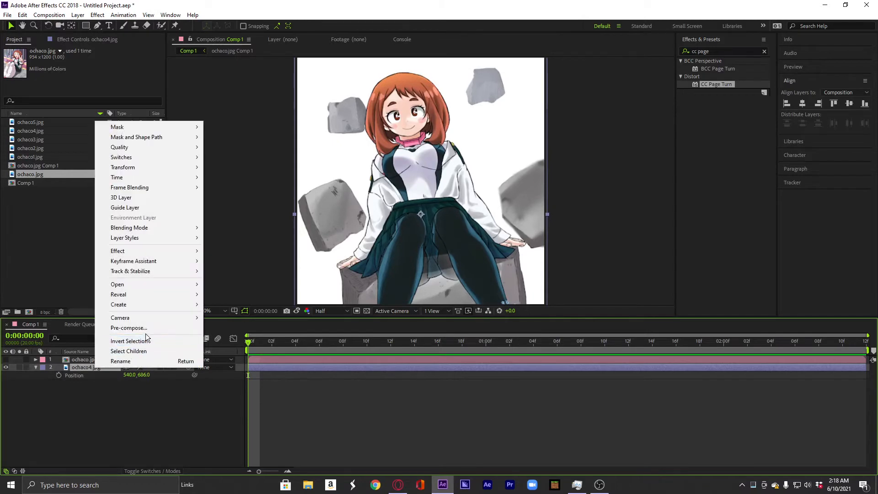
click(199, 330)
click(463, 303)
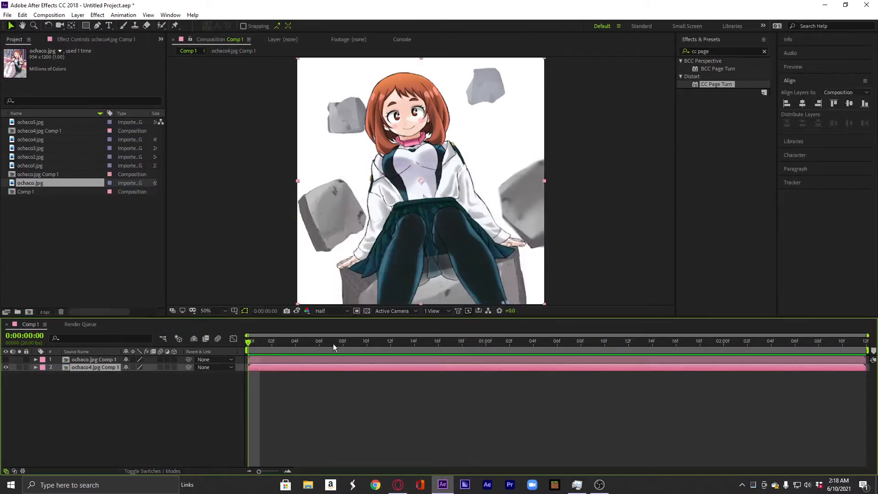
Trim the start of the ochaco4.jpg Comp 1 layer to the 1-second mark and set Comp 1's duration to 0:00:02:00.
drag(248, 367, 483, 385)
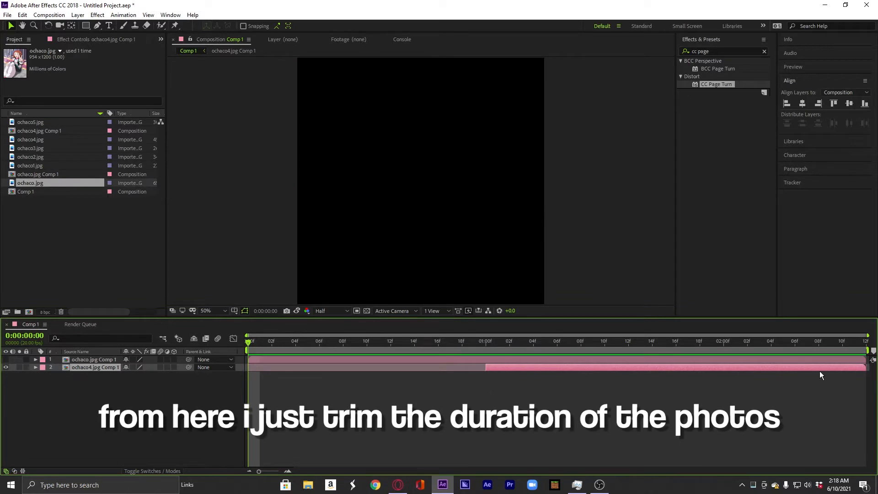
right_click(232, 248)
click(267, 268)
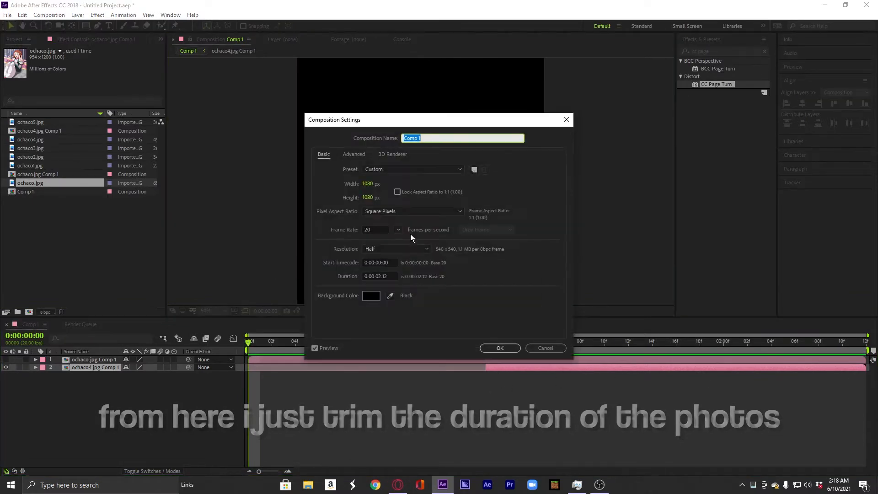
click(387, 276)
key(BackSpace)
key(BackSpace)
text(00)
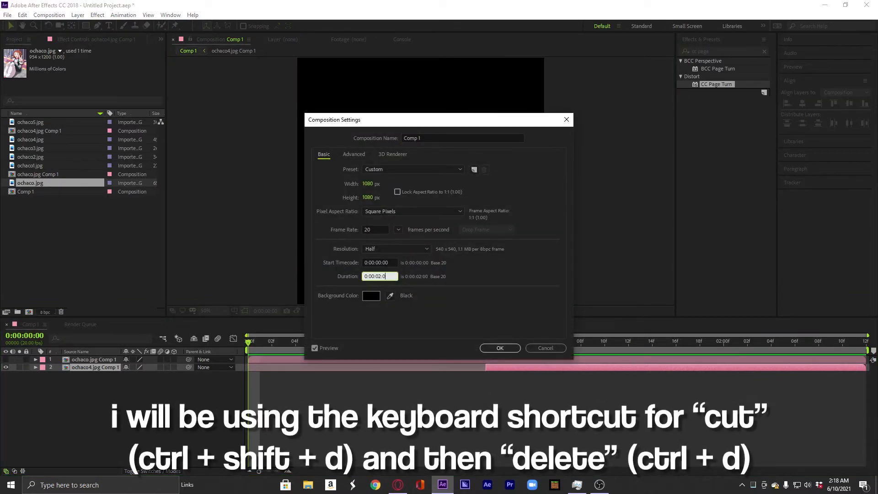
key(Return)
Split the ochaco.jpg Comp 1 layer at 0:00:01:00 and delete the part after the cut.
click(856, 367)
click(558, 349)
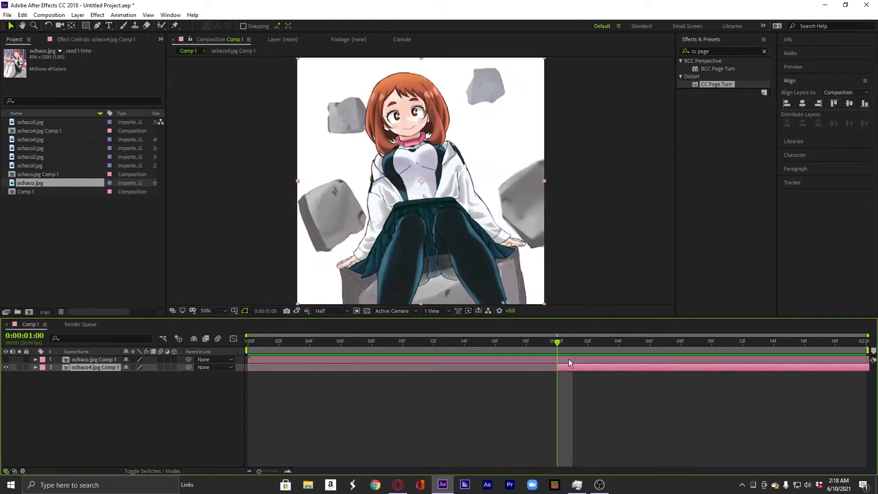
click(569, 359)
key(ctrl+shift+d)
key(Delete)
With the current time at 0:00:00:10, search the effects for "motion" and apply Motion Tile to the ochaco.jpg Comp 1 layer.
drag(294, 344, 247, 347)
drag(496, 344, 408, 354)
click(472, 360)
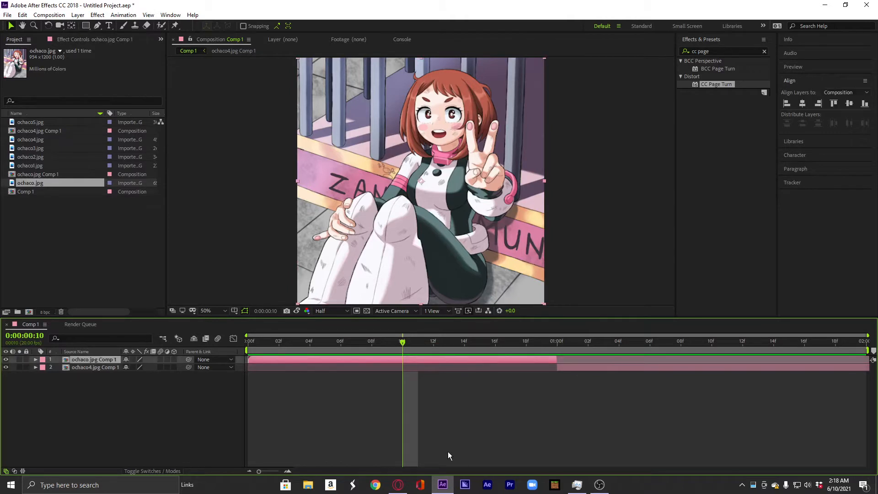
drag(717, 51, 630, 51)
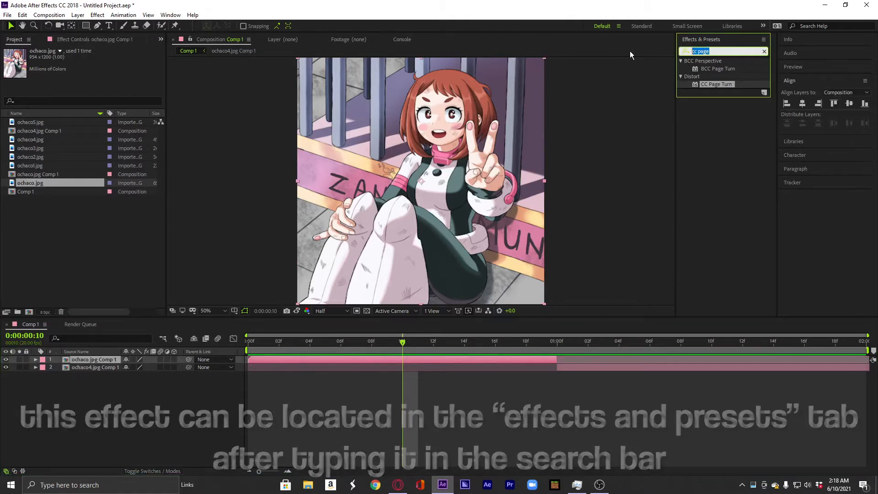
key(BackSpace)
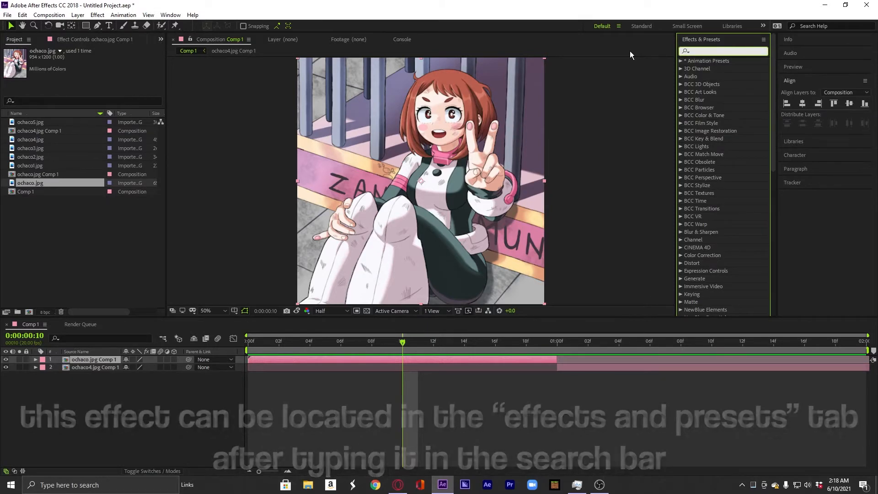
text(motion)
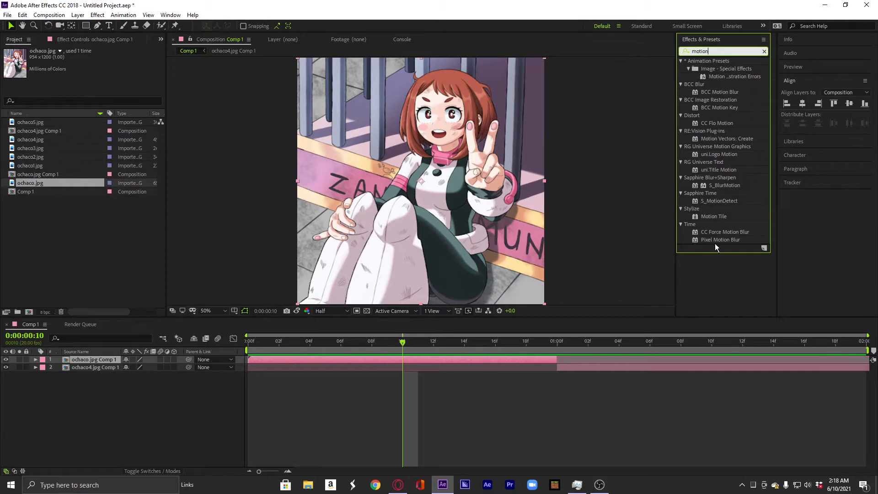
double_click(720, 216)
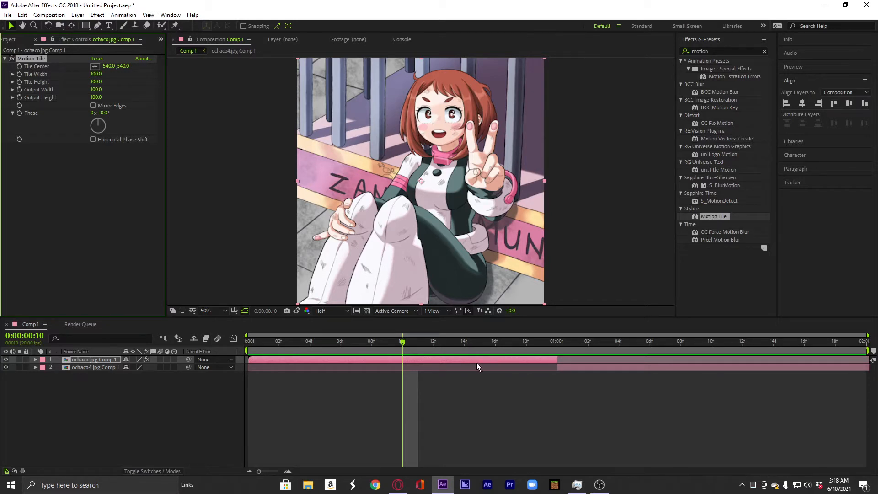
Add a second Motion Tile effect to the ochaco.jpg Comp 1 layer and undo it.
drag(711, 221, 481, 358)
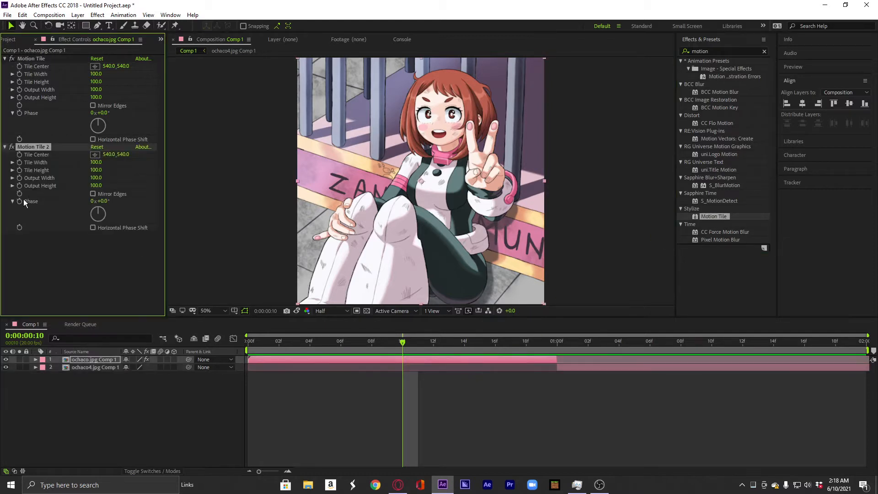
key(ctrl+z)
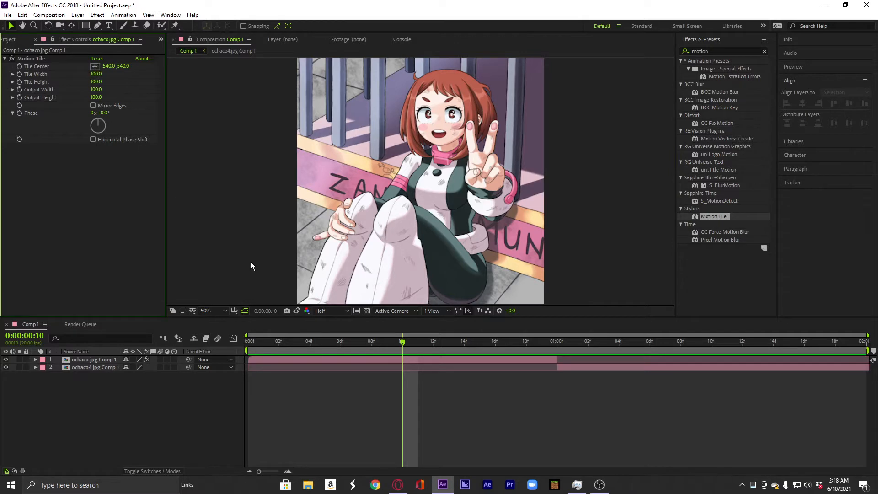
On the ochaco.jpg Comp 1 layer's Motion Tile, set Output Width and Output Height to 200 and enable Mirror Edges.
click(443, 359)
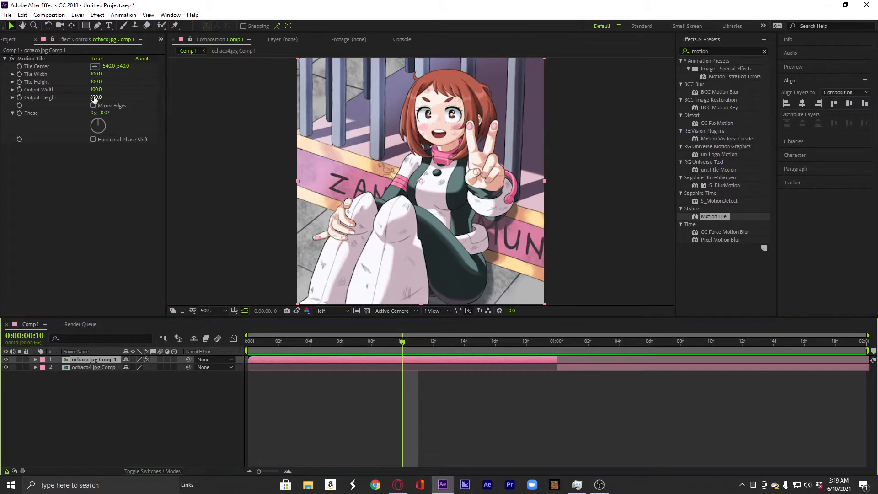
click(95, 74)
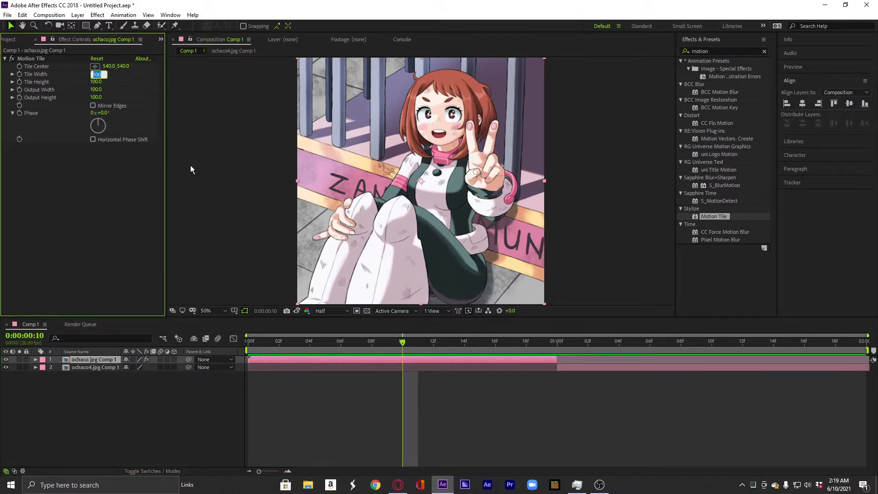
click(97, 98)
click(98, 89)
text(200)
click(96, 98)
text(200)
click(84, 201)
click(93, 106)
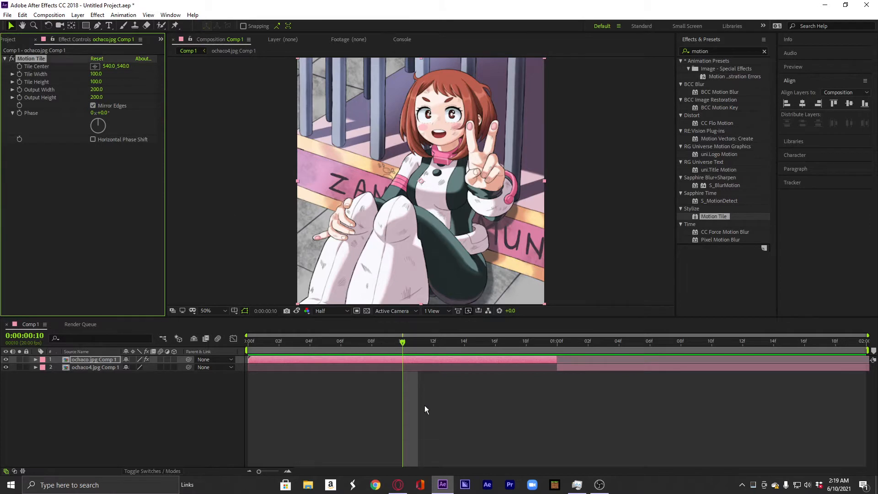
Reveal the Scale property of the ochaco.jpg Comp 1 layer and start keyframing it at 0:00:00:10.
click(406, 341)
drag(406, 341, 401, 360)
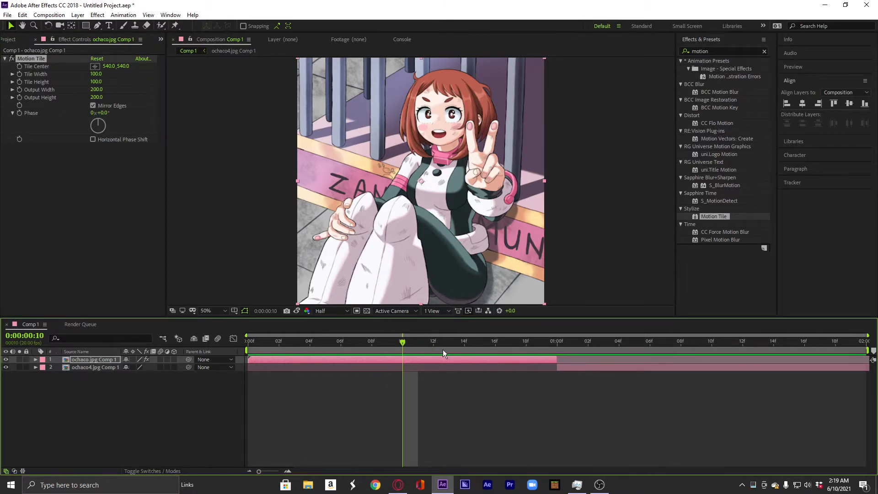
click(410, 386)
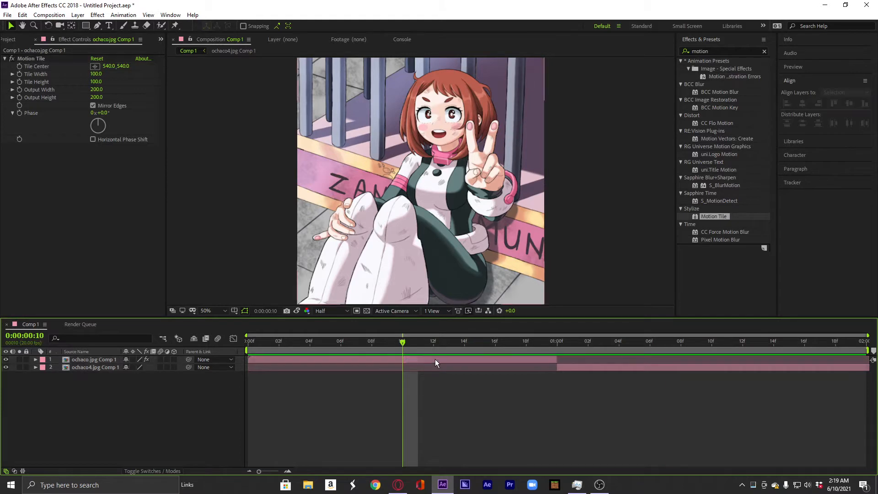
click(435, 359)
key(s)
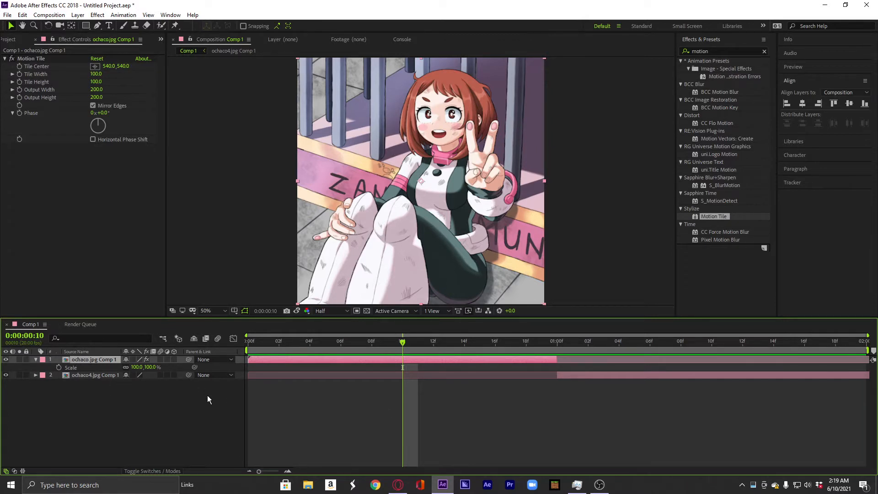
click(58, 367)
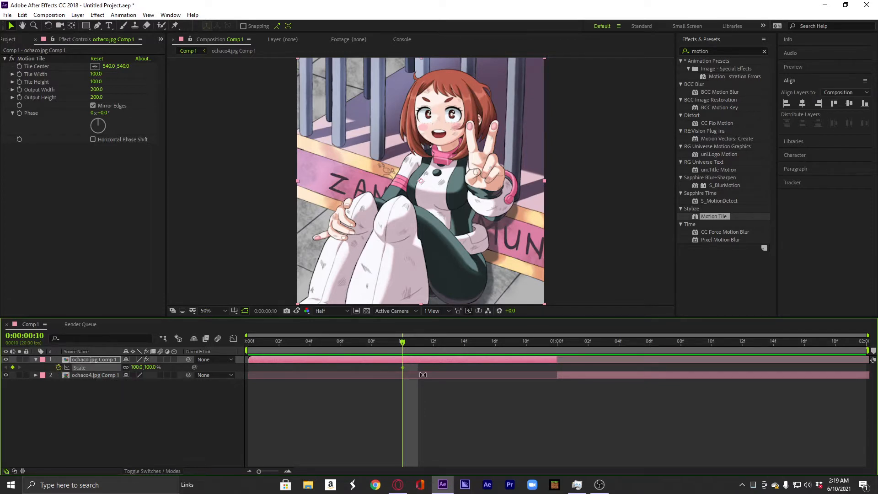
At 0:00:00:19, keyframe the ochaco.jpg Comp 1 layer's Scale at 166%.
drag(554, 343, 500, 351)
key(ctrl+shift+a)
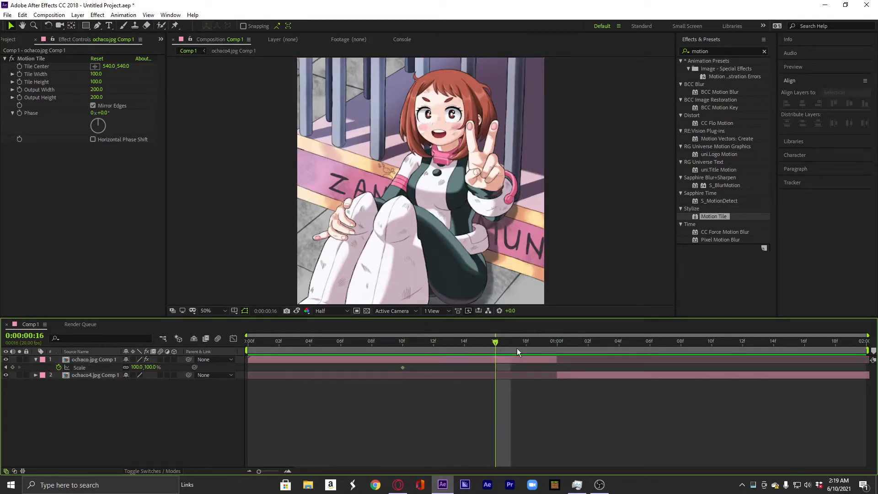
click(541, 342)
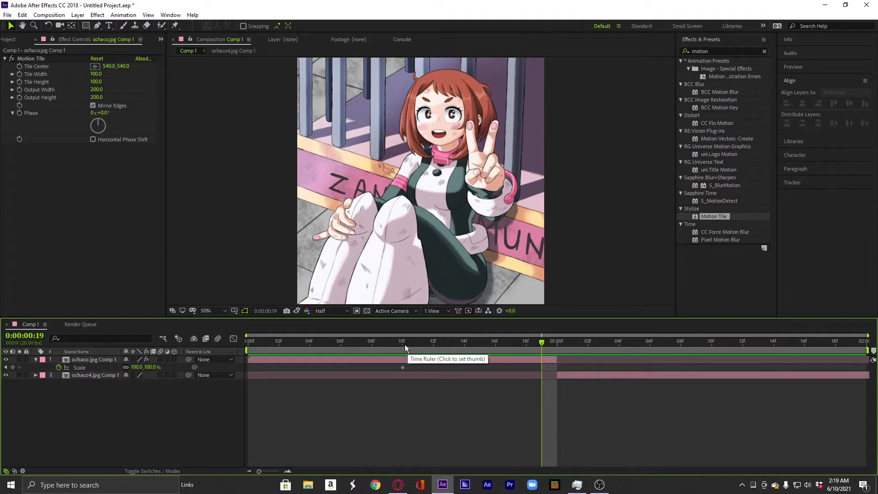
drag(403, 344, 541, 344)
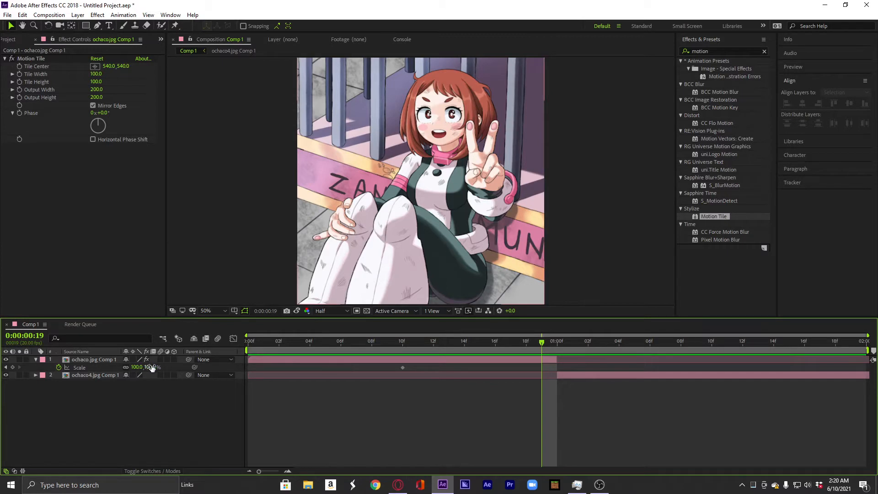
drag(150, 368, 181, 370)
click(121, 363)
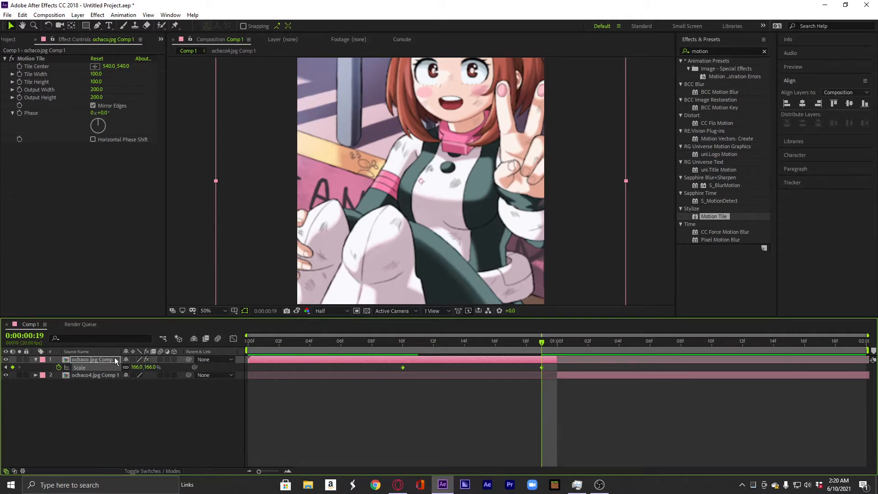
Apply Easy Ease to both Scale keyframes and examine the resulting curve in the graph editor.
right_click(402, 368)
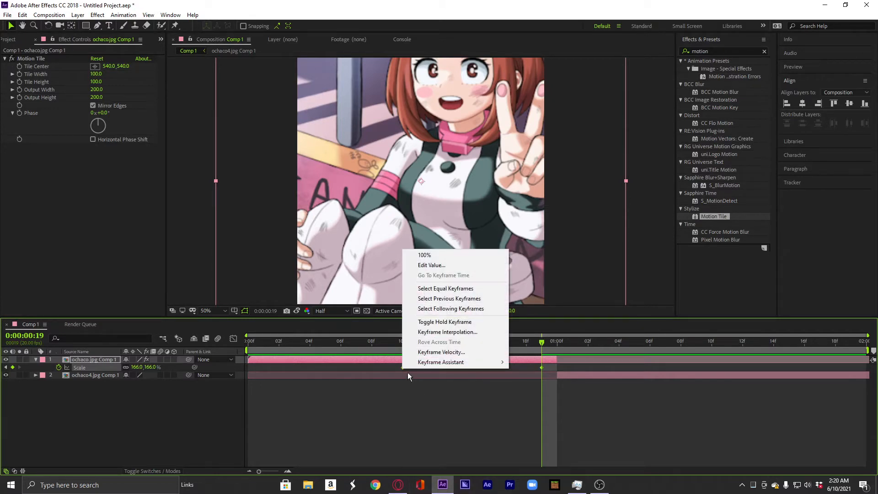
mouse_move(430, 366)
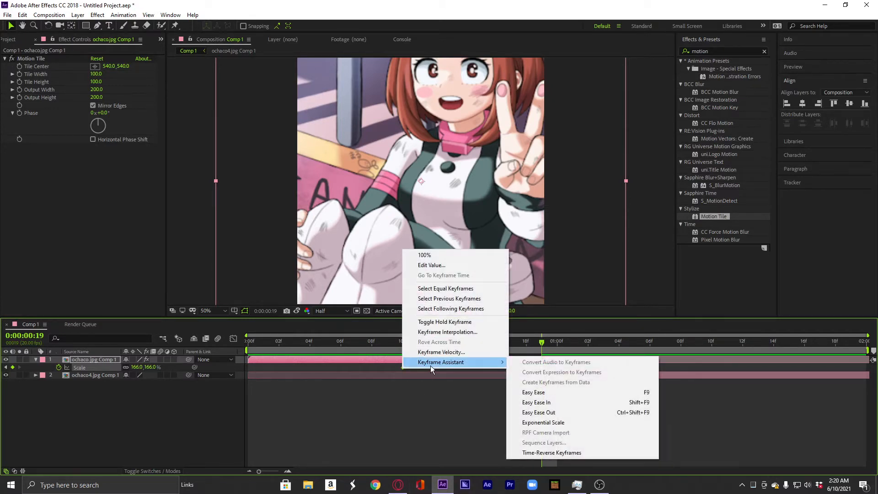
click(535, 392)
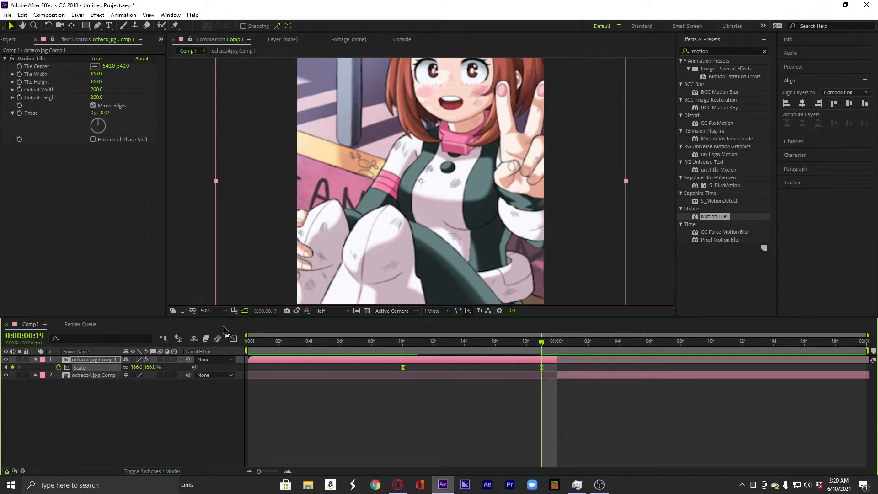
click(233, 338)
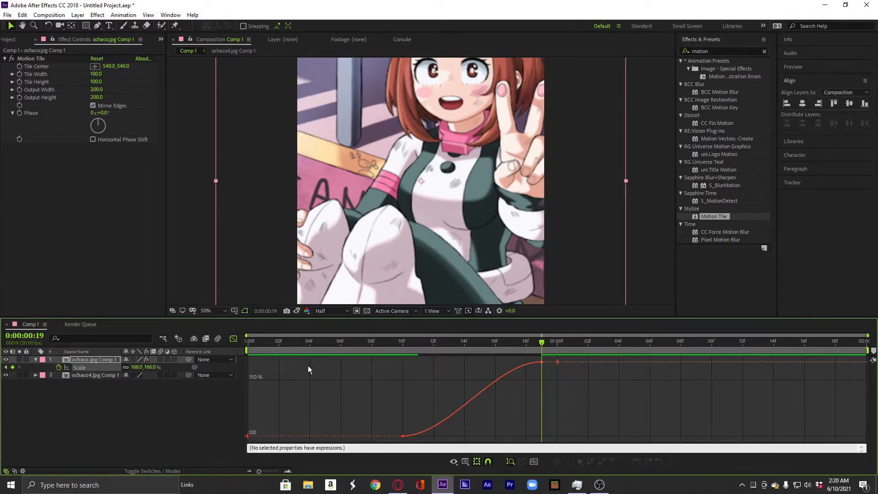
click(459, 407)
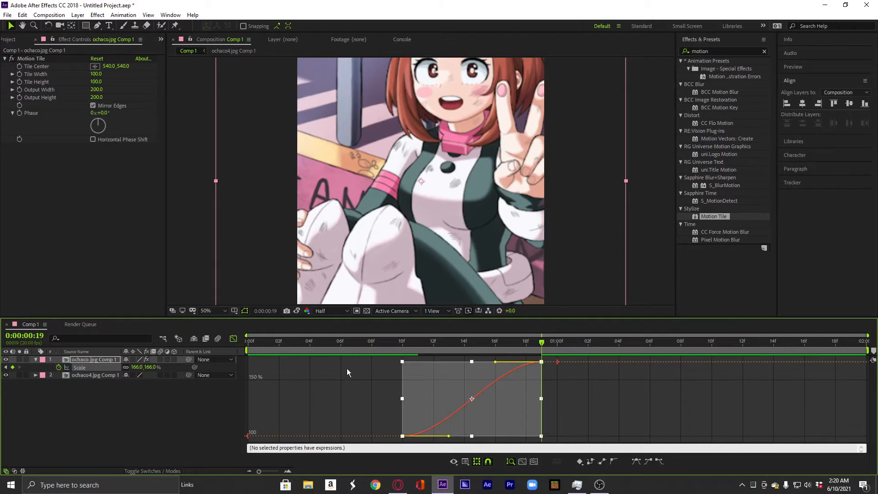
click(234, 339)
click(401, 386)
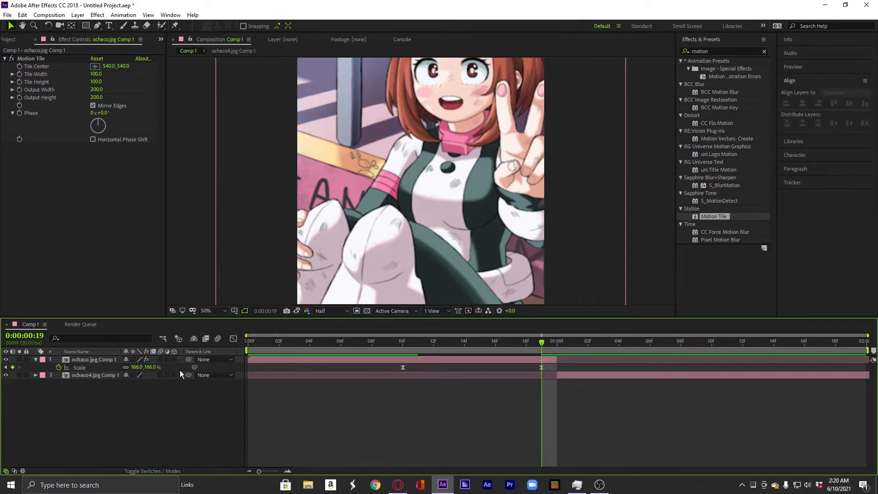
Clear the Scale keyframes and rebuild them with 166% at 0:00:00:19 and 100% at 0:00:00:10.
click(54, 368)
click(401, 343)
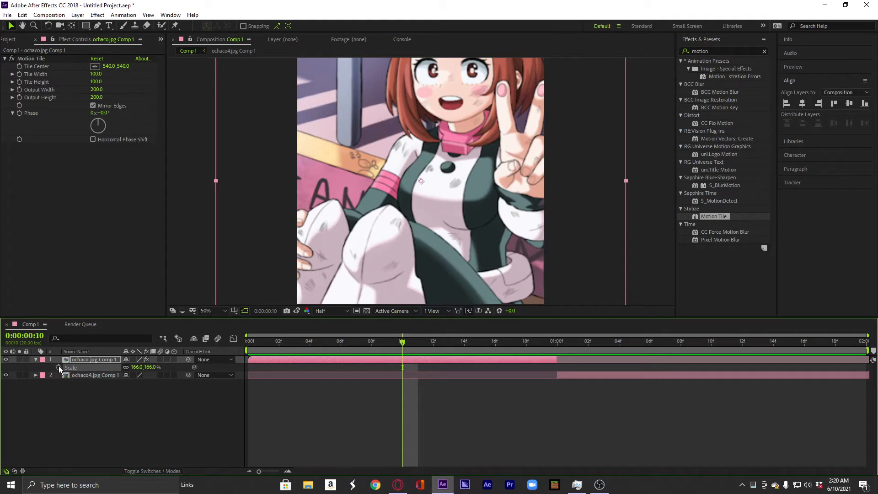
click(58, 368)
mouse_move(550, 351)
mouse_down()
mouse_move(610, 348)
mouse_move(542, 347)
mouse_up()
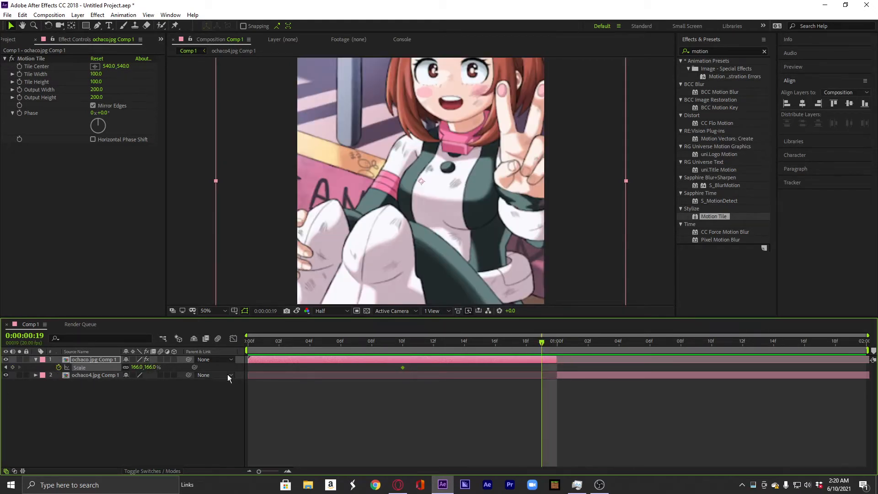
click(13, 367)
click(401, 350)
click(151, 367)
text(100)
key(Return)
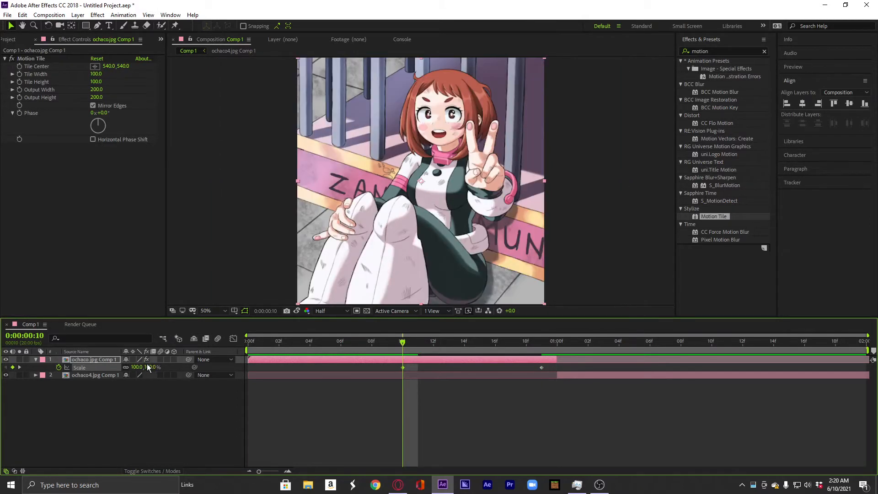
Examine the linear Scale curve in the graph editor, then apply Easy Ease to the rebuilt Scale keyframes.
click(537, 350)
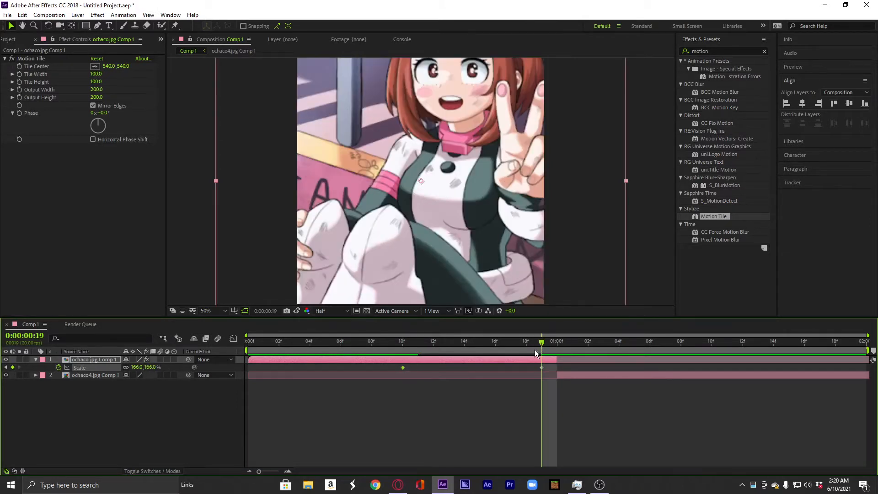
click(234, 339)
click(491, 396)
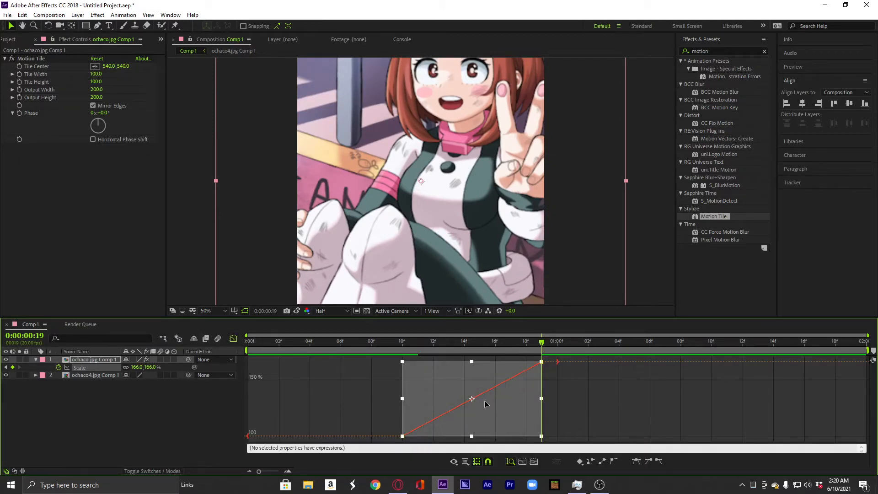
click(233, 339)
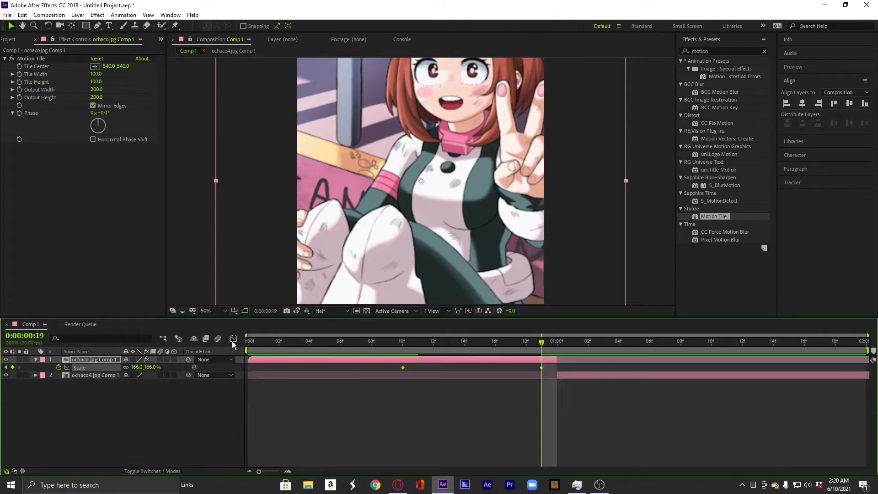
right_click(92, 369)
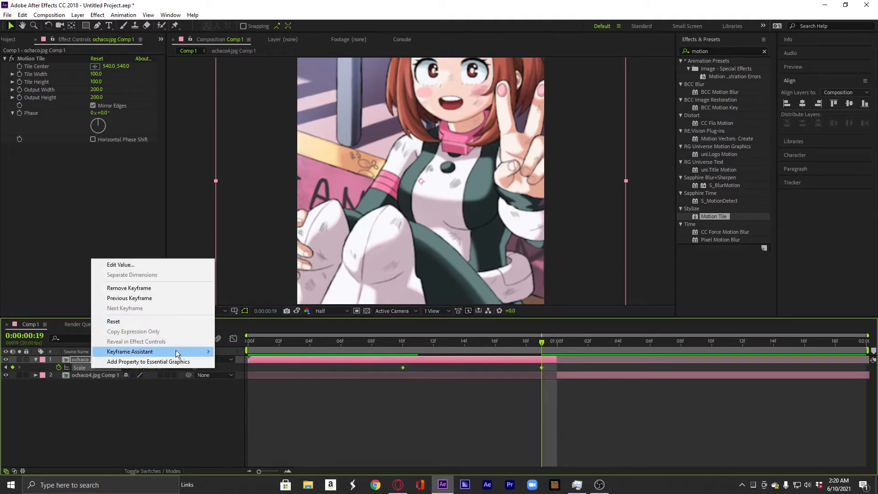
mouse_move(176, 350)
click(274, 383)
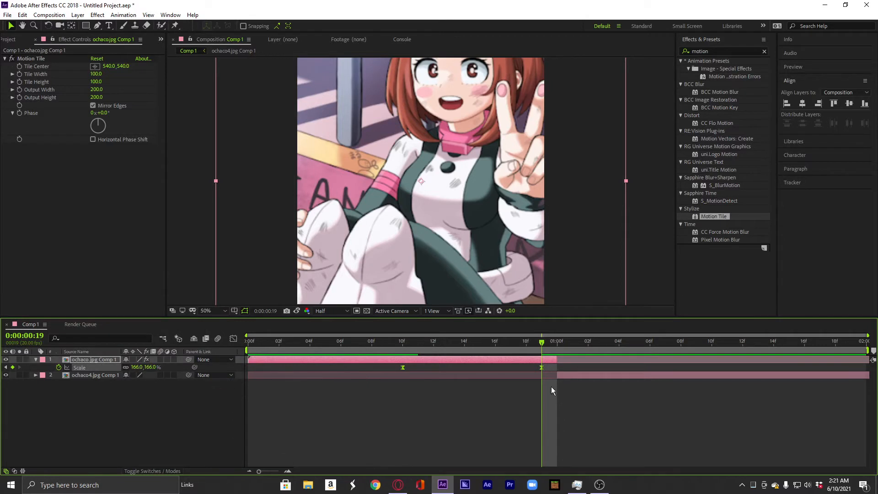
Remove the eased Scale keyframes, key the current 166% again at 0:00:00:19 and set Scale to 100% at 0:00:00:10.
click(59, 367)
click(58, 368)
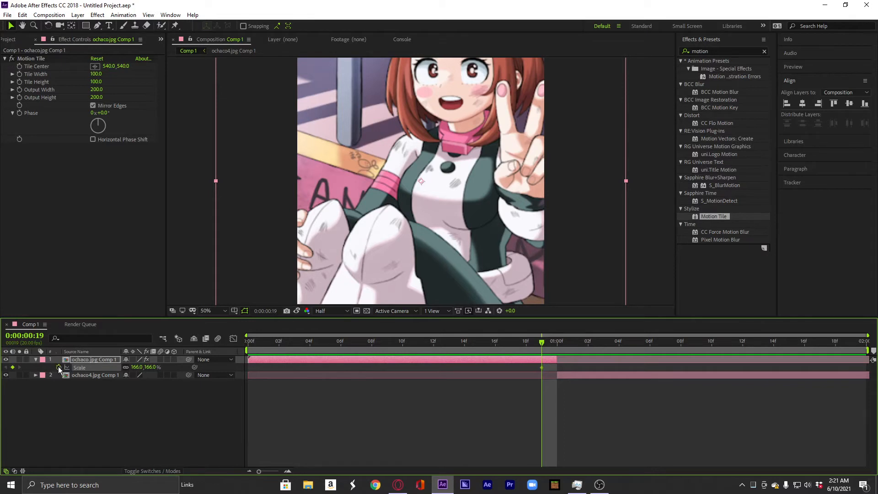
click(402, 341)
click(150, 367)
text(100)
key(Return)
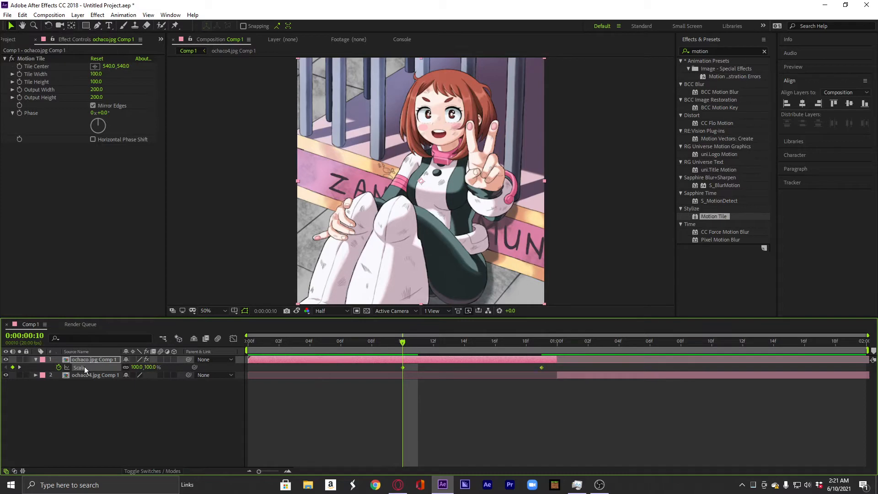
Select all Scale keyframes of the ochaco.jpg Comp 1 layer and apply Easy Ease to them.
click(106, 389)
click(110, 368)
key(F9)
Reshape the Scale curve in the graph editor so it stays nearly flat and rises steeply just before the second keyframe.
click(233, 340)
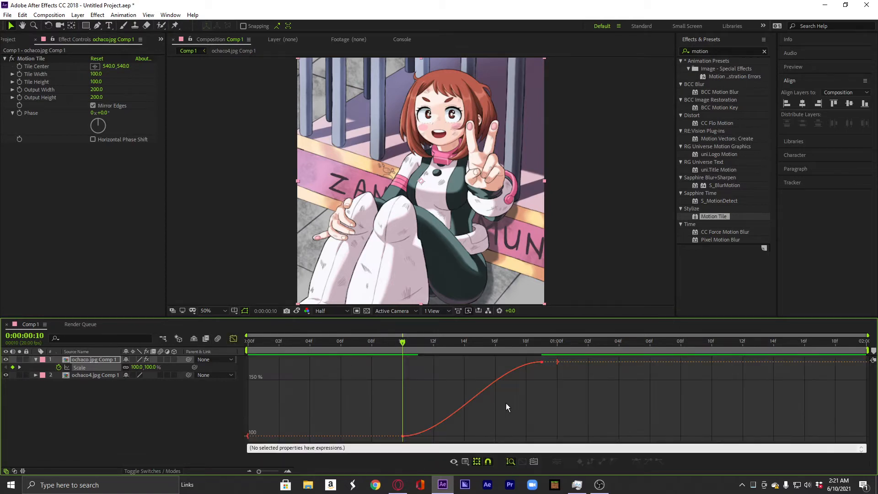
click(478, 393)
drag(495, 361, 540, 423)
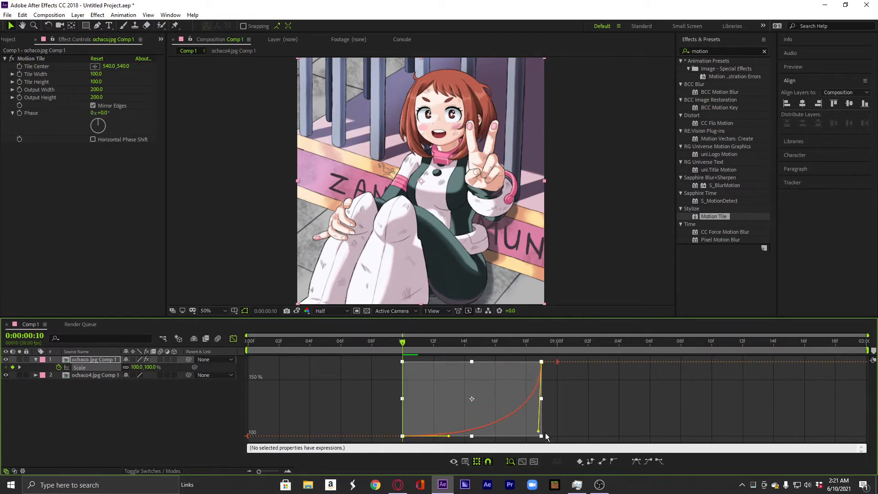
drag(449, 435, 530, 435)
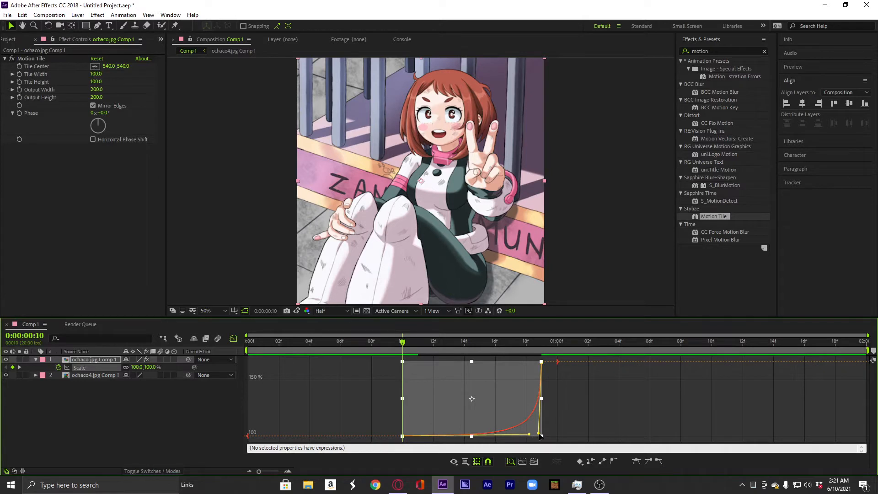
mouse_move(530, 435)
mouse_down()
mouse_move(498, 435)
mouse_move(539, 425)
mouse_up()
drag(497, 434, 551, 435)
drag(539, 437, 547, 424)
click(234, 341)
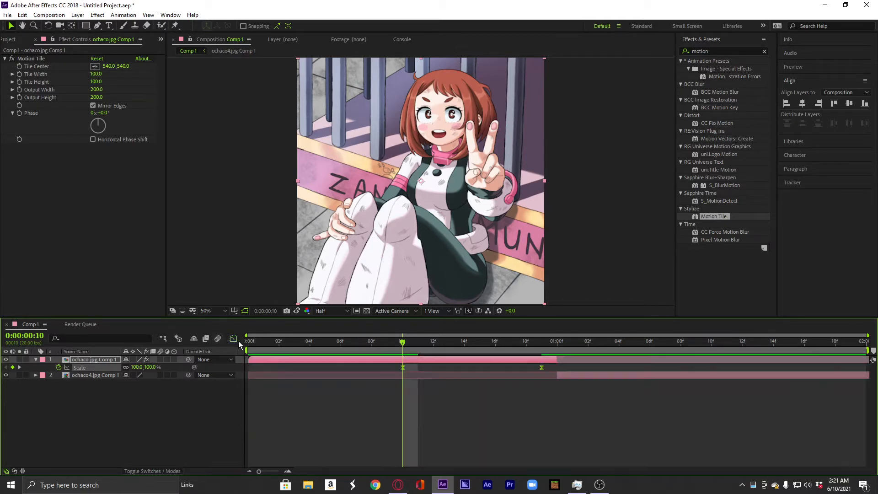
Hide the ochaco4.jpg Comp 1 layer, preview the composition from the start and return the current time to 0:00:00:10.
click(473, 411)
drag(374, 349, 247, 352)
click(6, 375)
key(space)
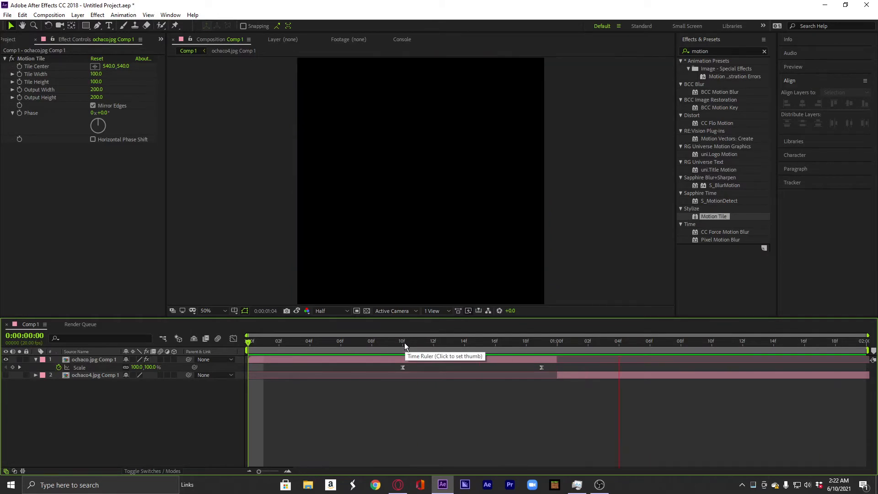
click(404, 343)
Set Comp 1's frame rate to 30 frames per second in the composition settings.
right_click(235, 204)
click(270, 223)
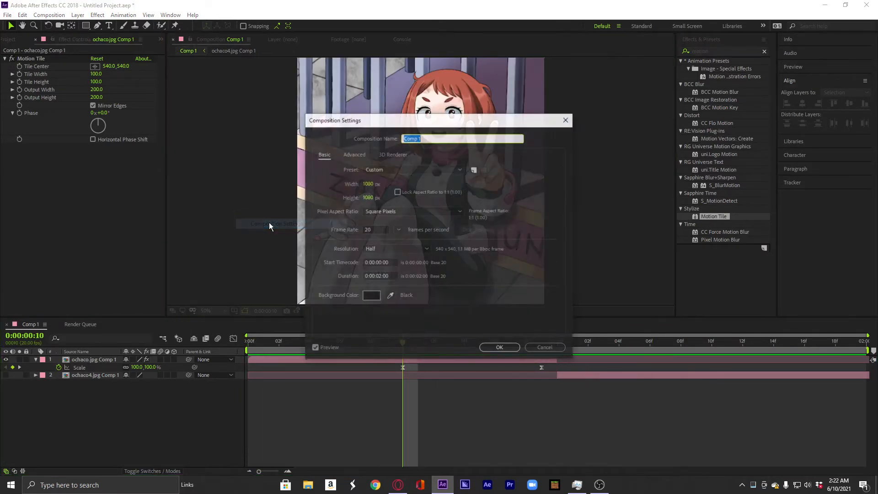
click(375, 230)
key(BackSpace)
key(BackSpace)
text(30)
key(Return)
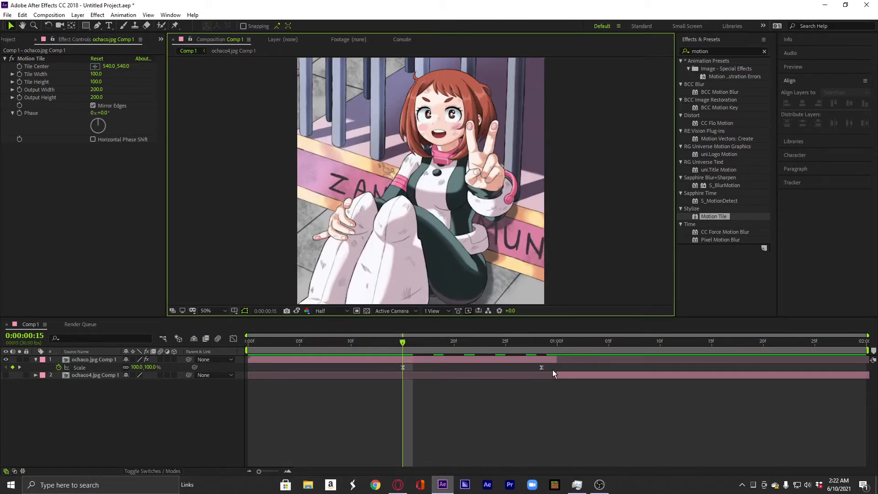
Move the second Scale keyframe to 0:00:00:29 and preview the animation from 0:00:00:10.
mouse_move(555, 365)
mouse_down()
mouse_move(389, 365)
mouse_move(550, 368)
mouse_up()
click(583, 368)
drag(378, 341, 351, 347)
key(space)
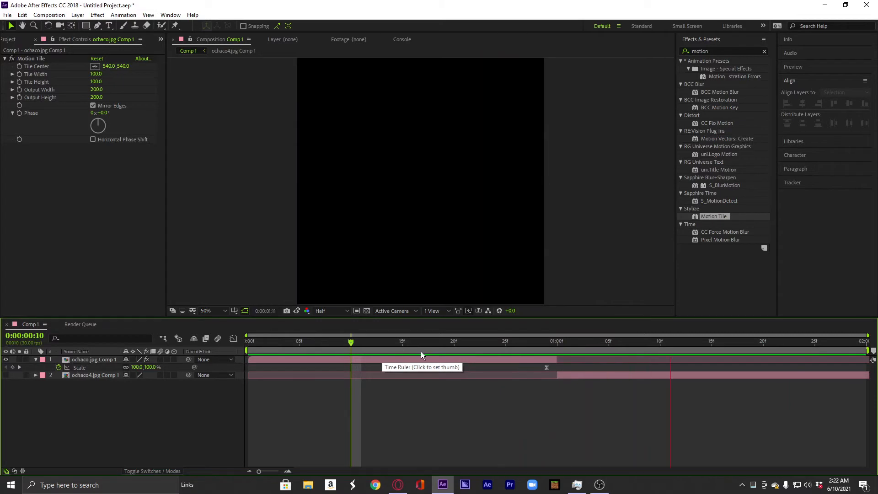
Move ochaco.jpg Comp 1's first Scale keyframe to 0:00:00:15 and its second to 0:00:01:00, checking the frames at both.
drag(417, 349, 397, 368)
click(407, 367)
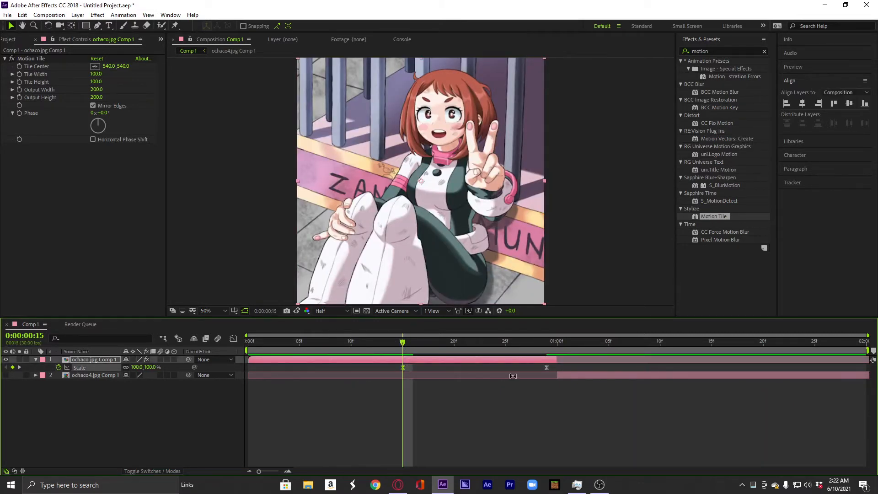
drag(550, 369, 554, 368)
click(488, 367)
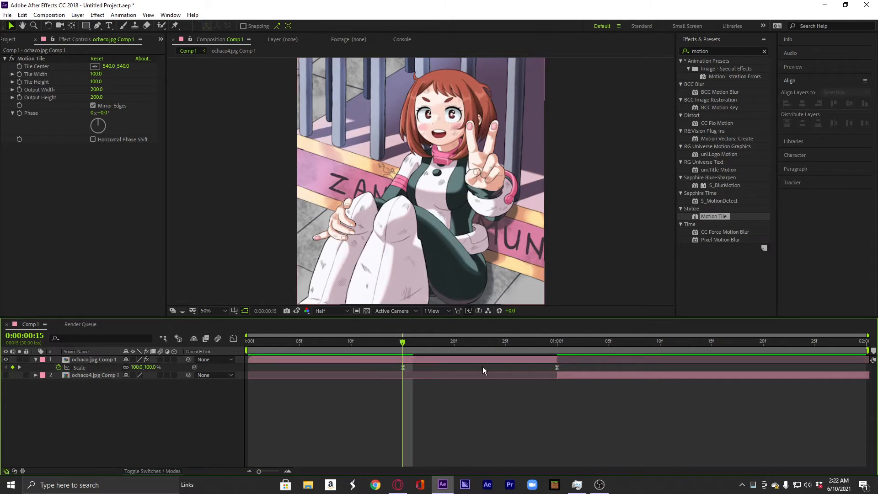
click(559, 355)
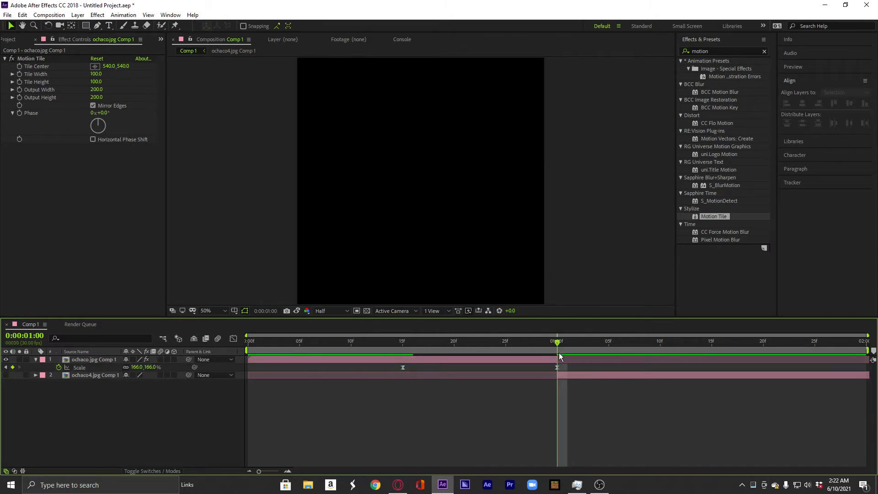
click(406, 349)
click(409, 347)
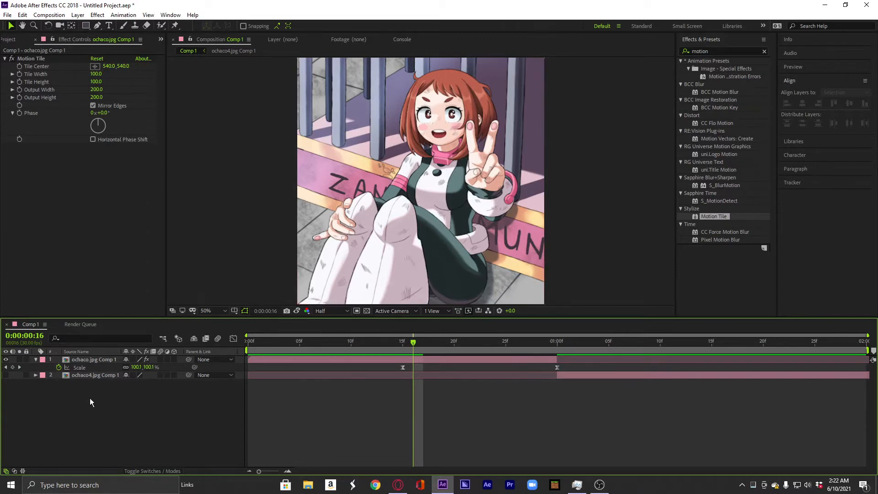
Shift both Scale keyframes one frame earlier, to 0:00:00:14 and 0:00:00:29, and preview the zoom from 0:00:00:12.
click(80, 368)
drag(403, 368, 393, 367)
click(454, 371)
click(371, 343)
key(space)
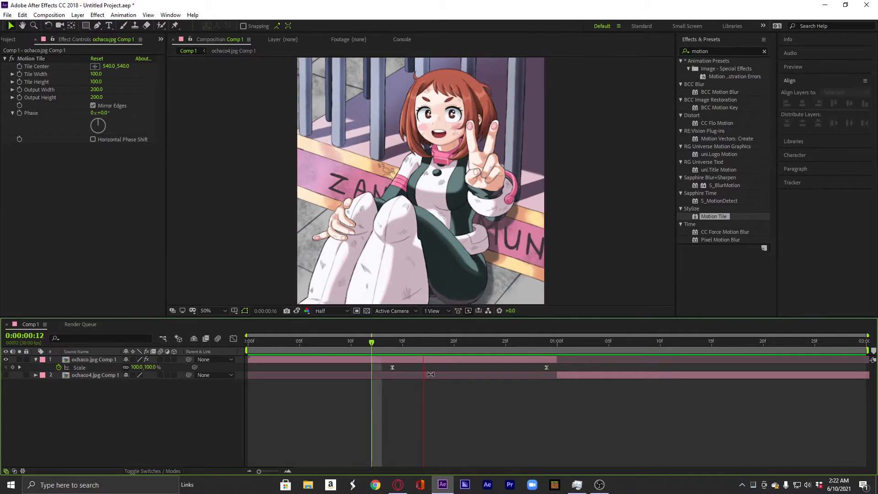
click(539, 346)
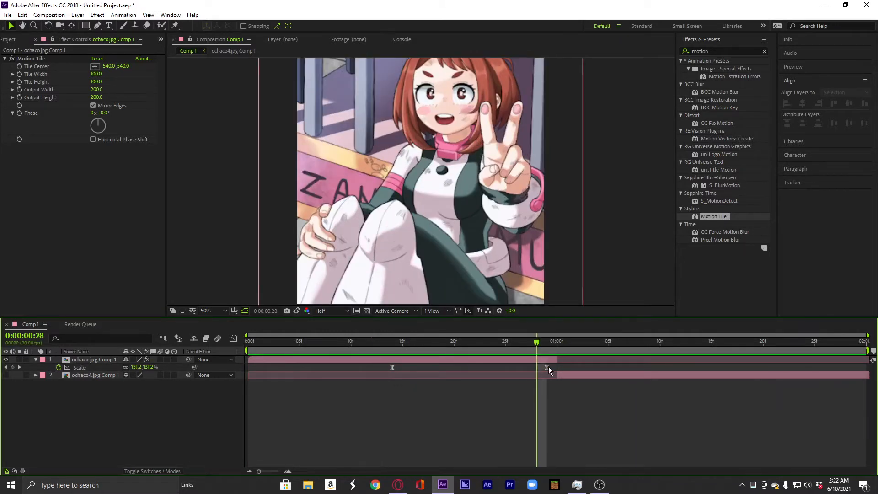
Shift both Scale keyframes one frame forward, to 0:00:00:15 and 0:00:01:00.
click(79, 368)
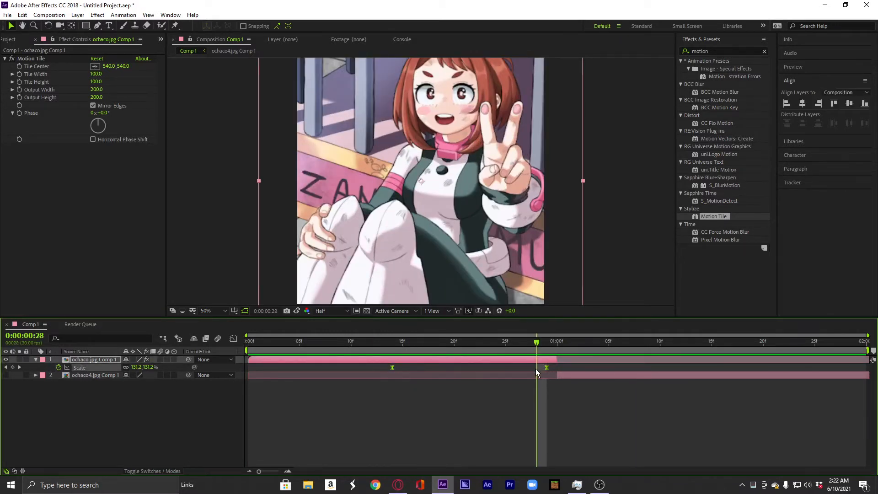
drag(545, 367, 555, 368)
click(503, 397)
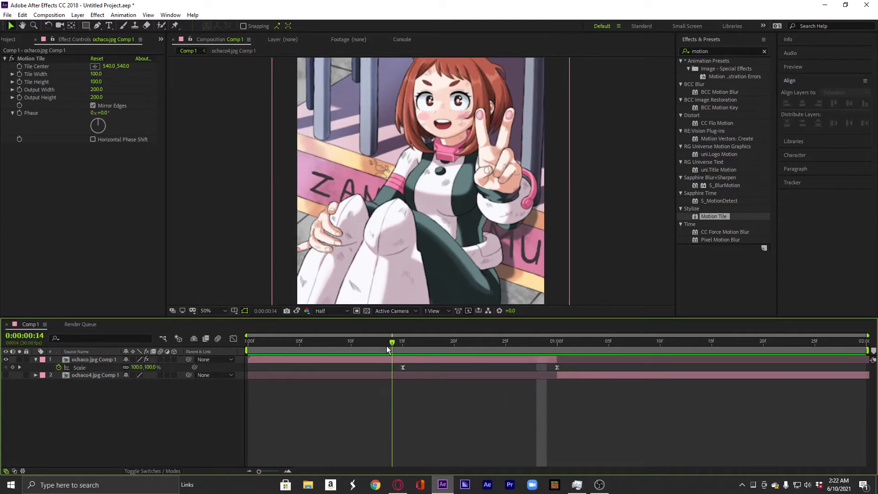
Preview the composition from 0:00:00:00 to check the timing of the zoom.
click(331, 343)
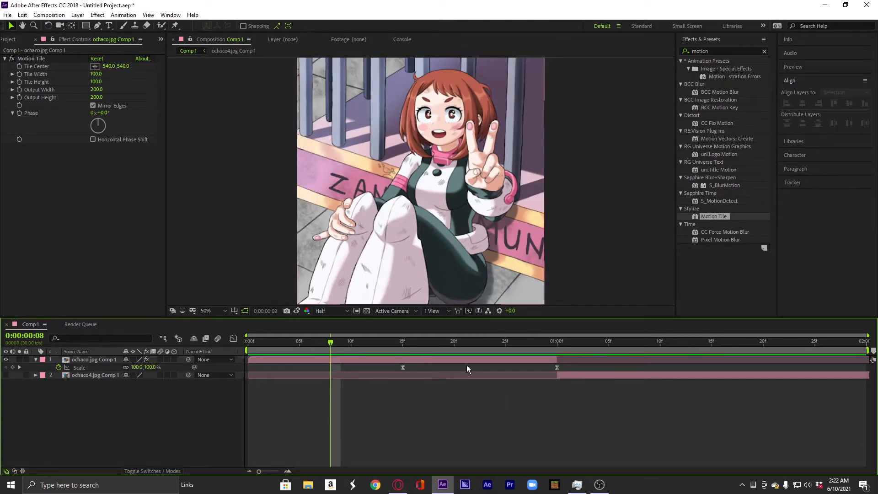
drag(332, 344, 231, 356)
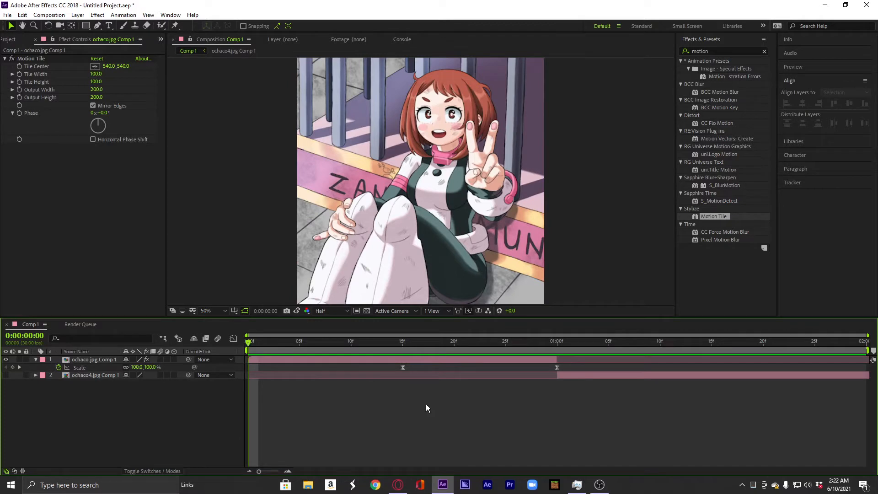
key(space)
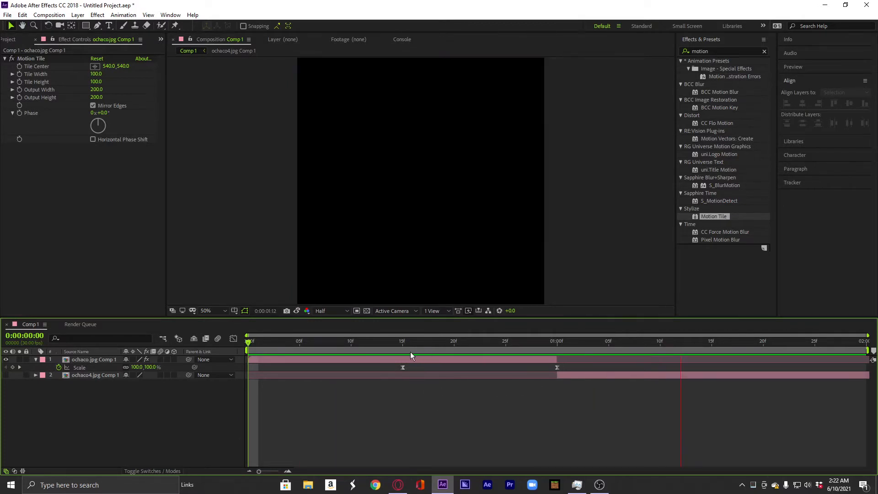
click(404, 342)
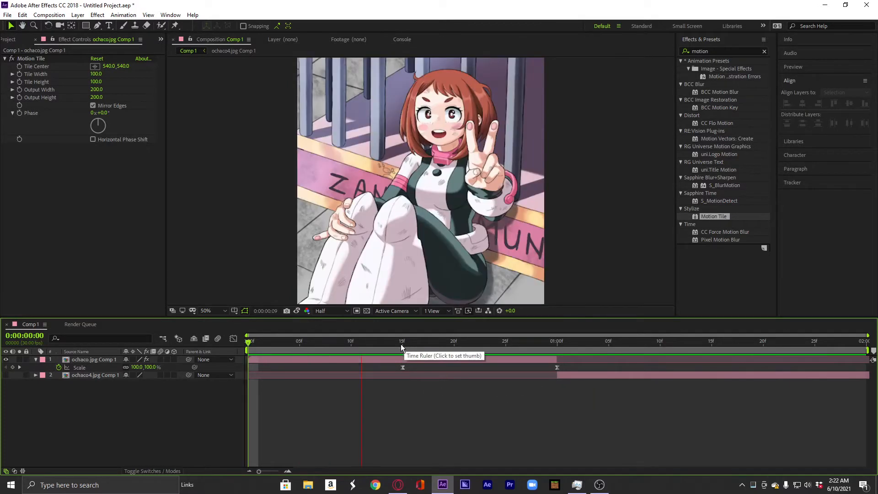
Preview the zoom again from 0:00:00:09 and set the current time to the first Scale keyframe at 0:00:00:15.
click(113, 368)
drag(402, 368, 345, 360)
click(446, 405)
key(space)
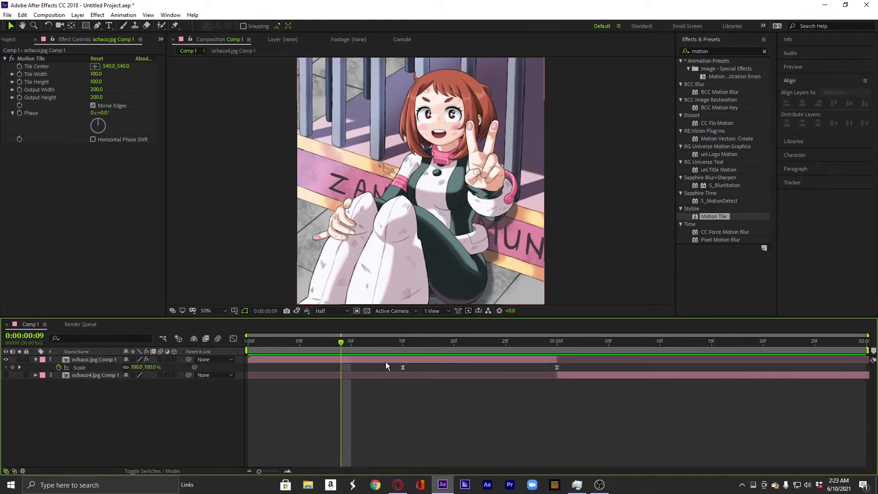
drag(405, 345, 403, 342)
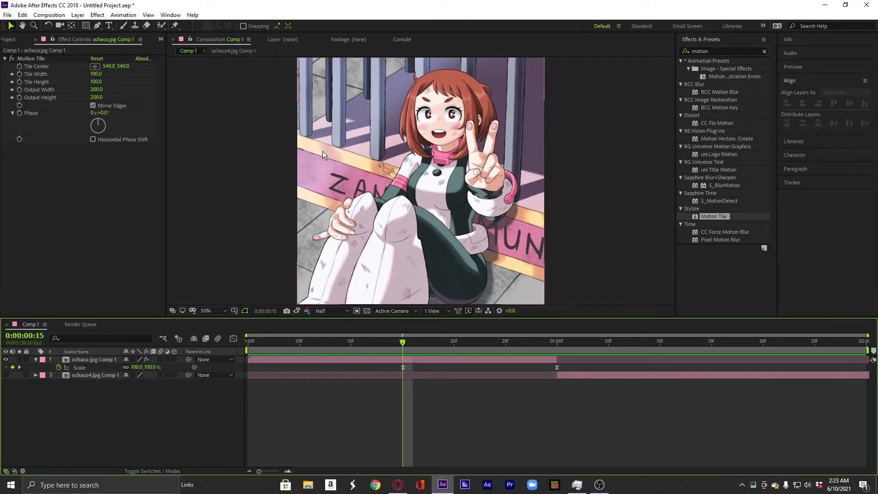
Enable motion blur for the composition and the ochaco.jpg Comp 1 layer and preview from the start.
click(218, 338)
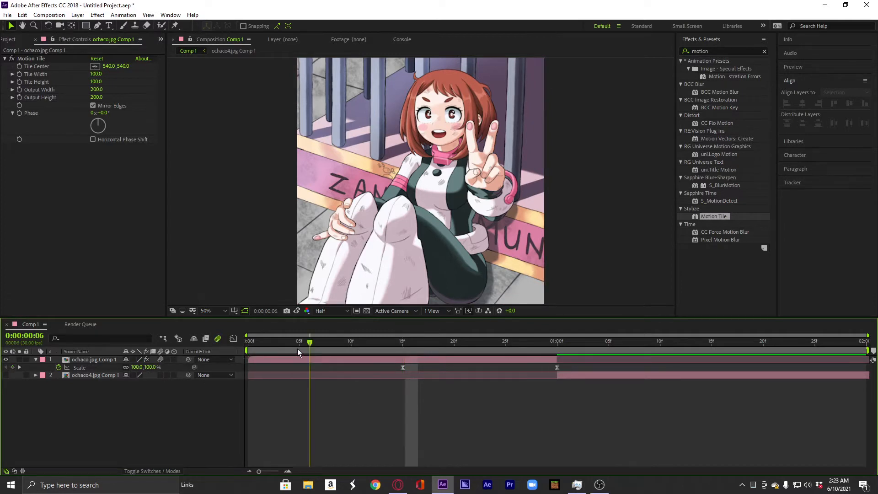
key(space)
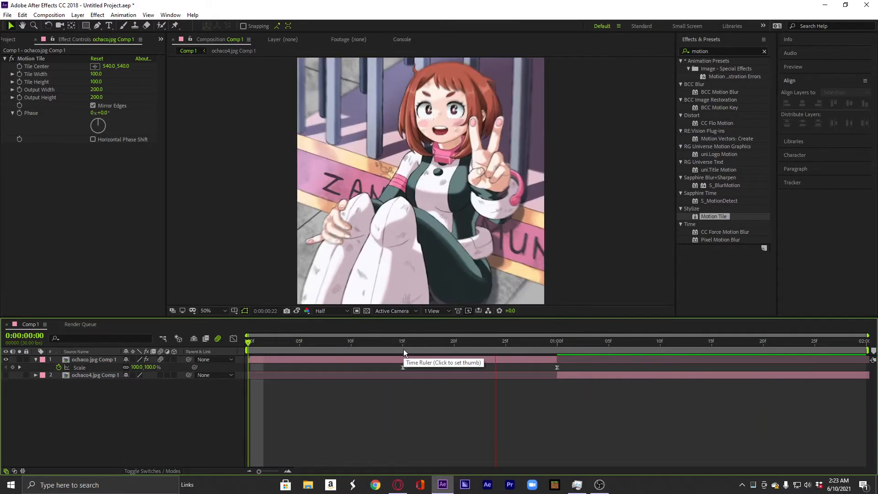
click(403, 342)
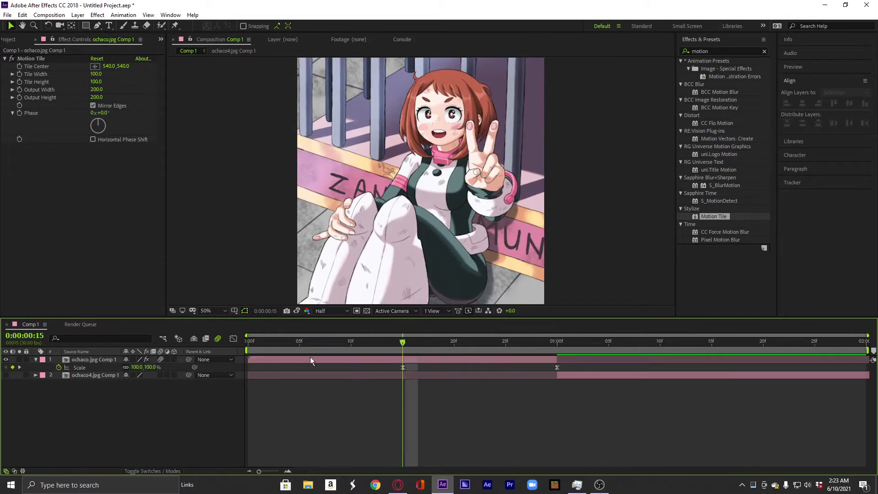
Compare the zoom with ochaco.jpg Comp 1's motion blur off and on by previewing both, leaving it enabled.
click(341, 347)
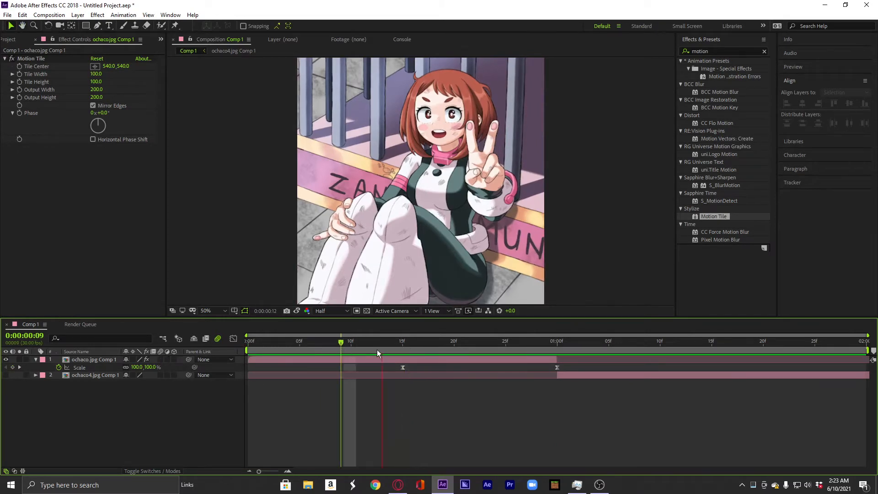
key(space)
click(404, 349)
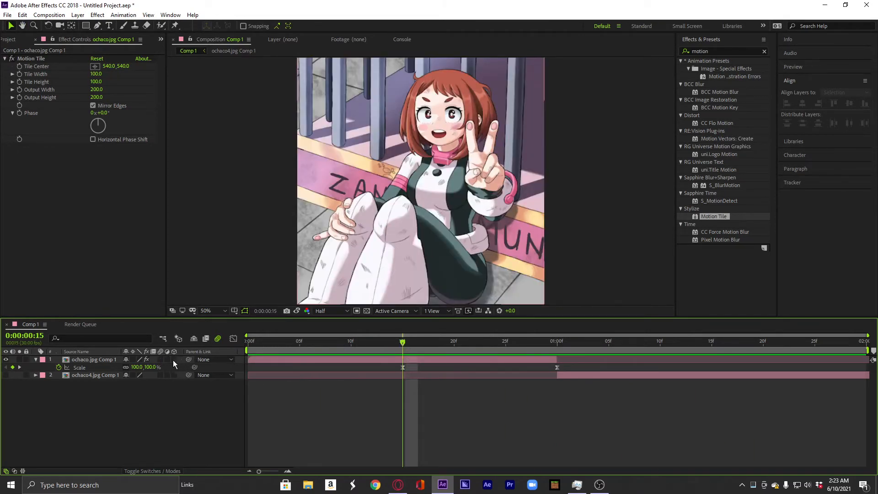
click(246, 343)
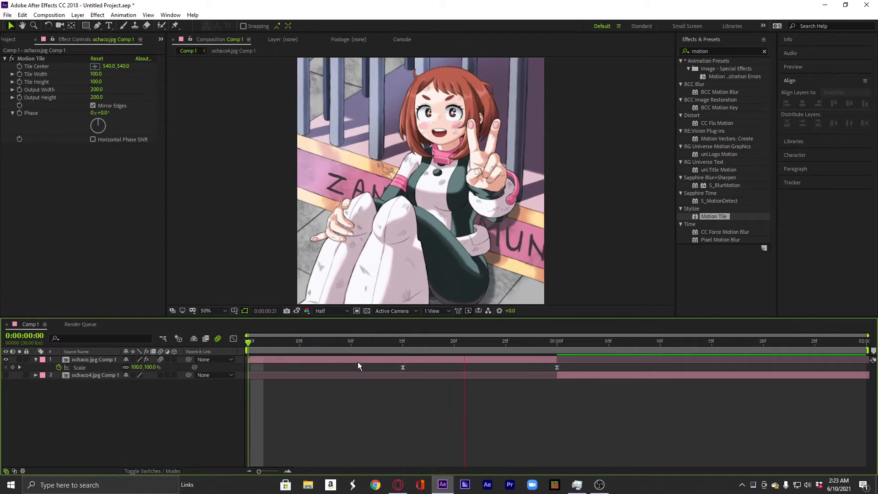
At 0:00:01:00, make the ochaco4.jpg Comp 1 layer visible and apply the Motion Tile effect to it.
click(558, 345)
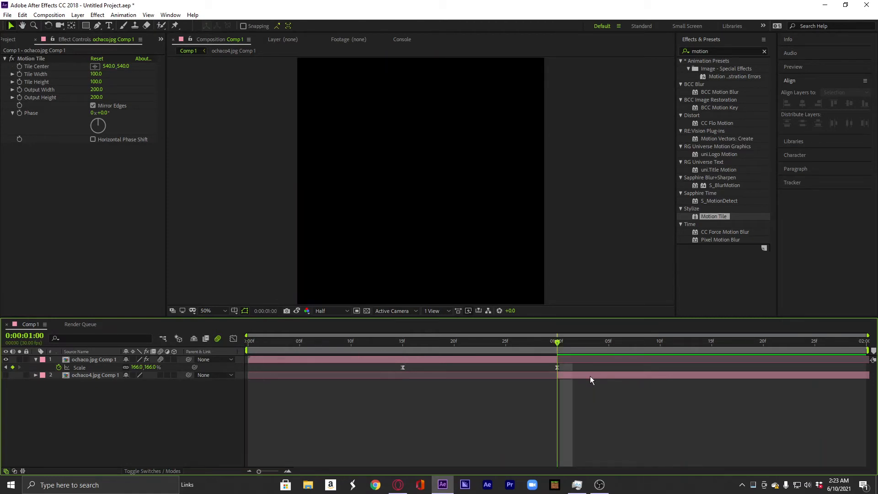
click(590, 376)
click(6, 375)
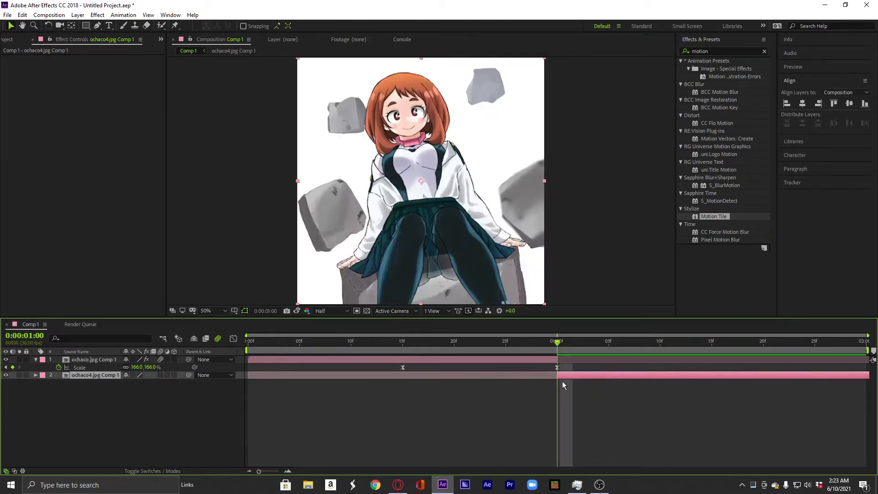
drag(714, 217, 635, 377)
Set the new Motion Tile's Output Width and Output Height to 200 and enable Mirror Edges.
click(96, 90)
text(200)
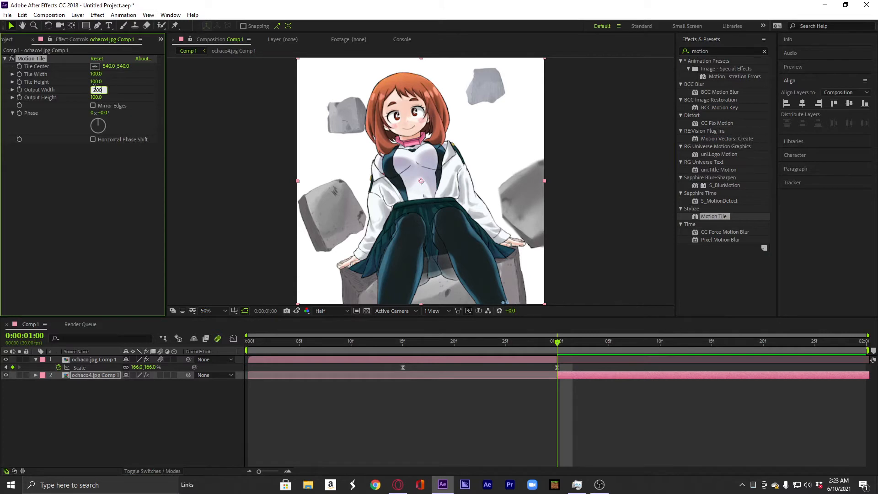
click(58, 196)
click(97, 98)
text(200)
click(78, 259)
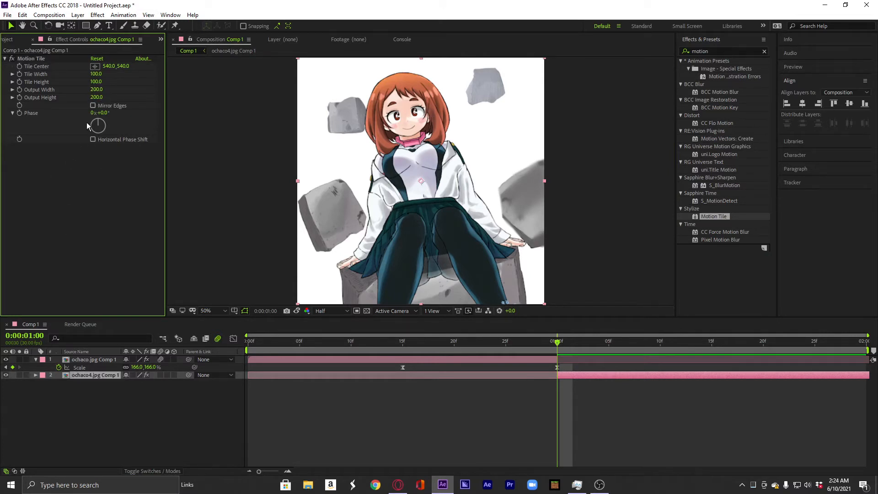
click(94, 106)
Add a Scale keyframe at 100% to ochaco4.jpg Comp 1 at 0:00:01:28.
drag(666, 350, 844, 349)
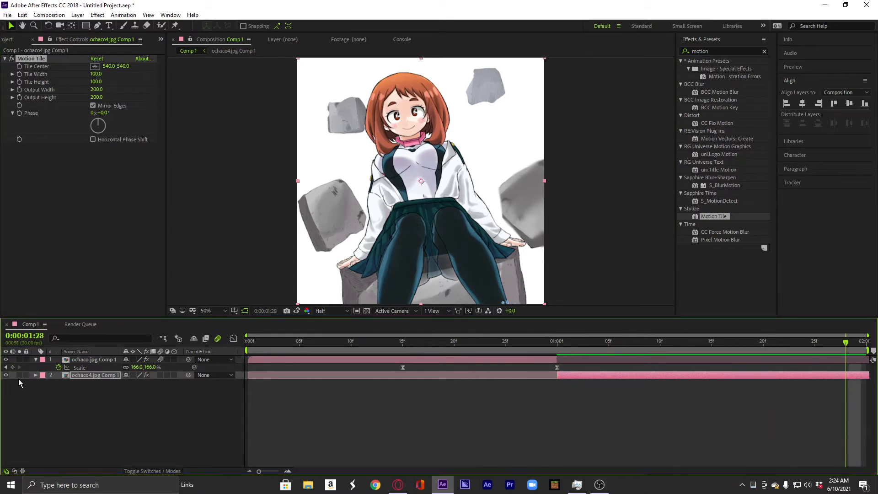
click(36, 376)
click(43, 391)
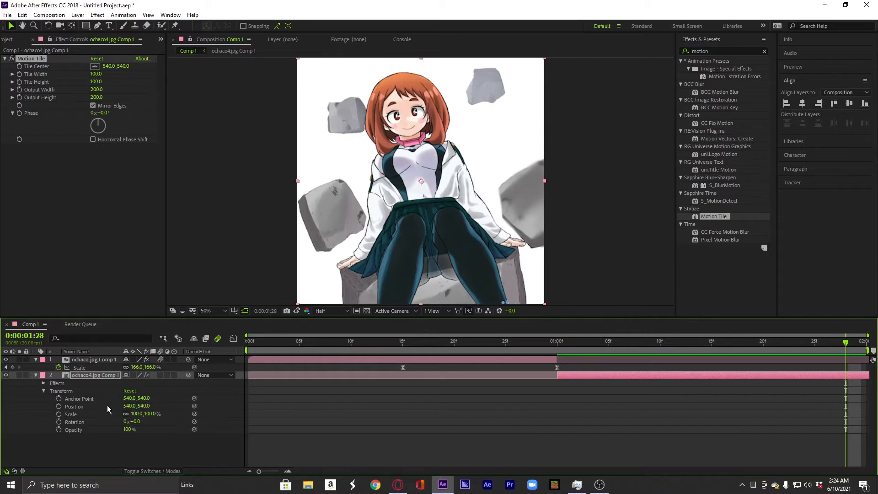
click(44, 391)
key(s)
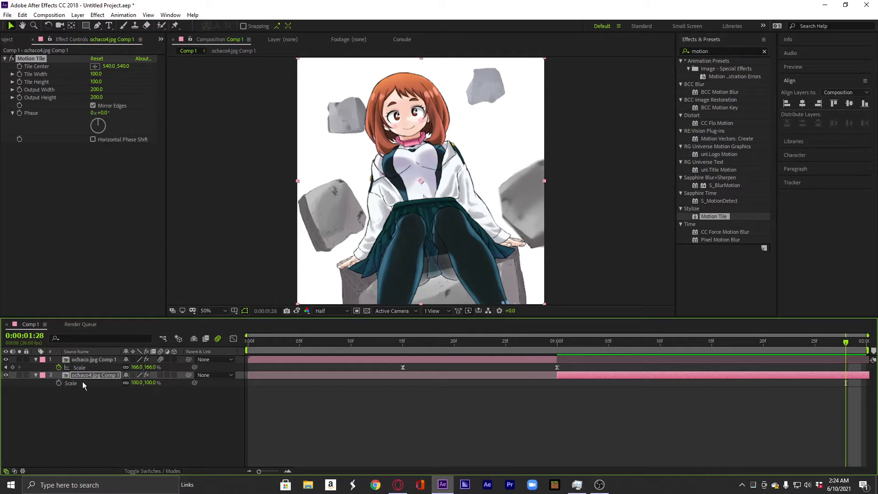
click(59, 383)
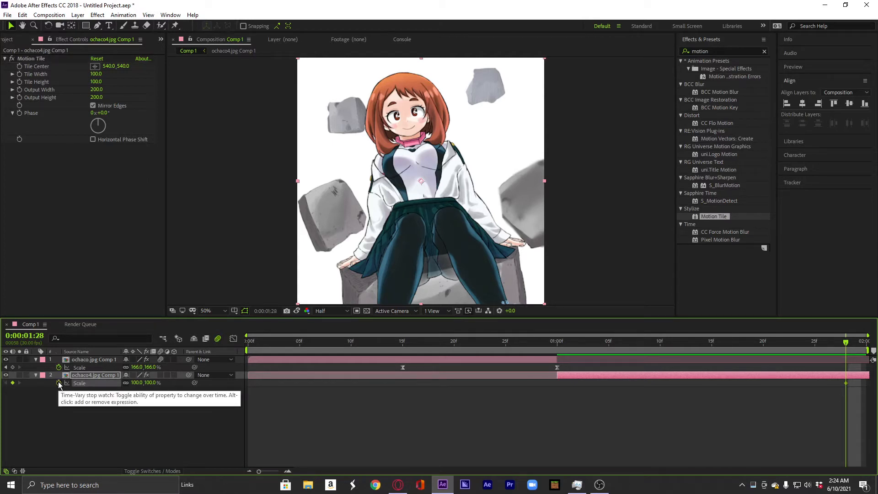
Set ochaco4.jpg Comp 1's Scale to 63% at 0:00:01:00, creating its starting keyframe.
click(558, 349)
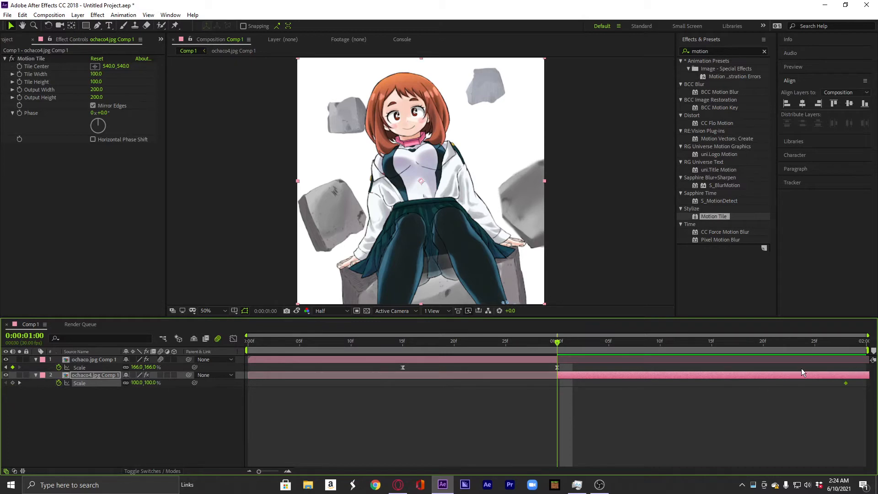
click(846, 349)
click(561, 343)
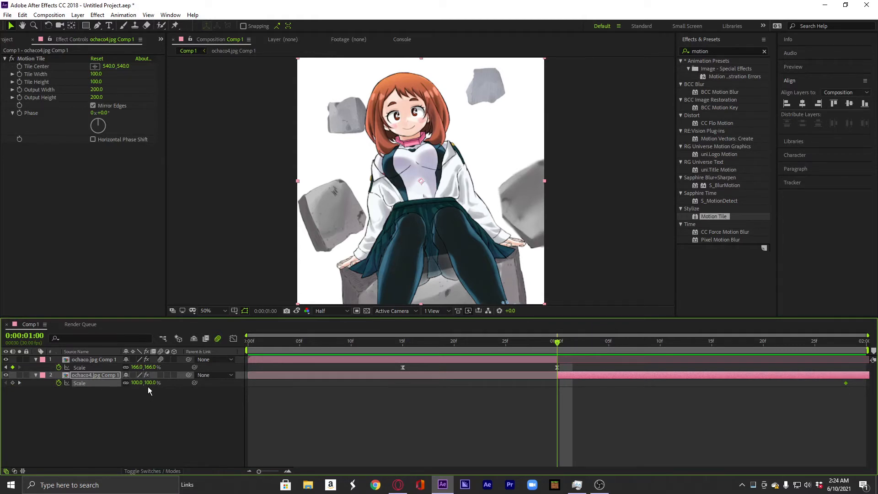
drag(148, 383, 140, 386)
click(264, 418)
Apply Easy Ease to both Scale keyframes of ochaco4.jpg Comp 1 and select their curve in the graph editor.
click(89, 383)
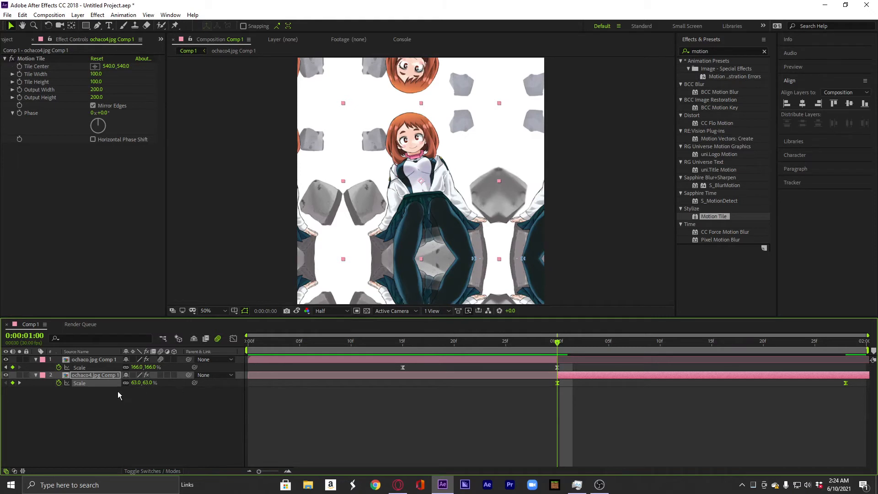
click(234, 339)
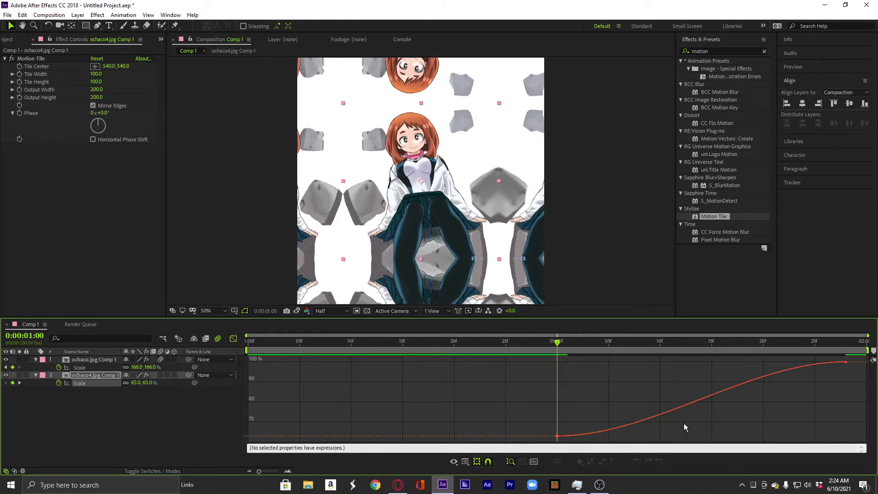
click(679, 410)
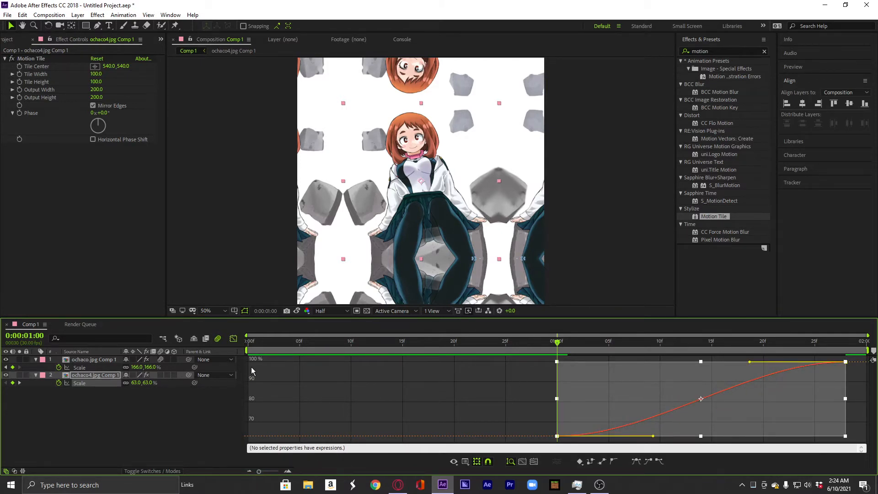
Examine ochaco.jpg Comp 1's Scale curve in the graph editor as a reference for the second layer.
click(234, 339)
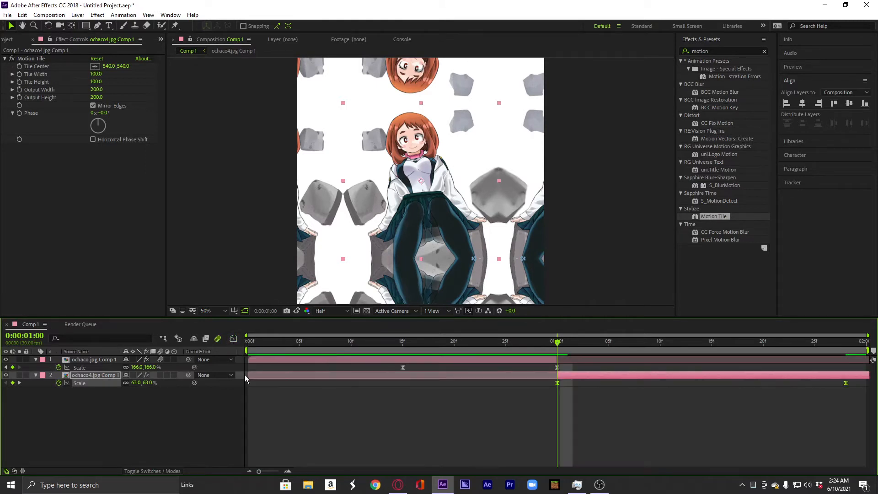
click(96, 360)
click(233, 339)
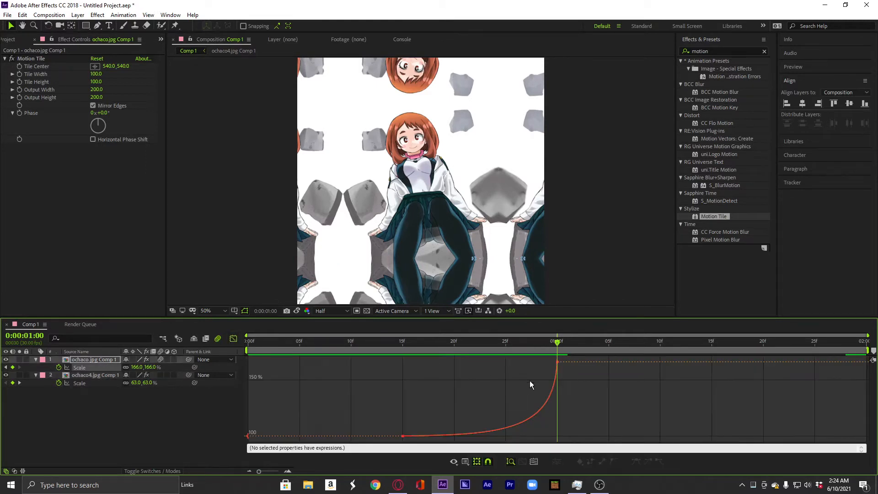
Reshape ochaco4.jpg Comp 1's Scale curve to rise steeply from 0:00:01:00 and level off gradually toward its last keyframe.
double_click(552, 406)
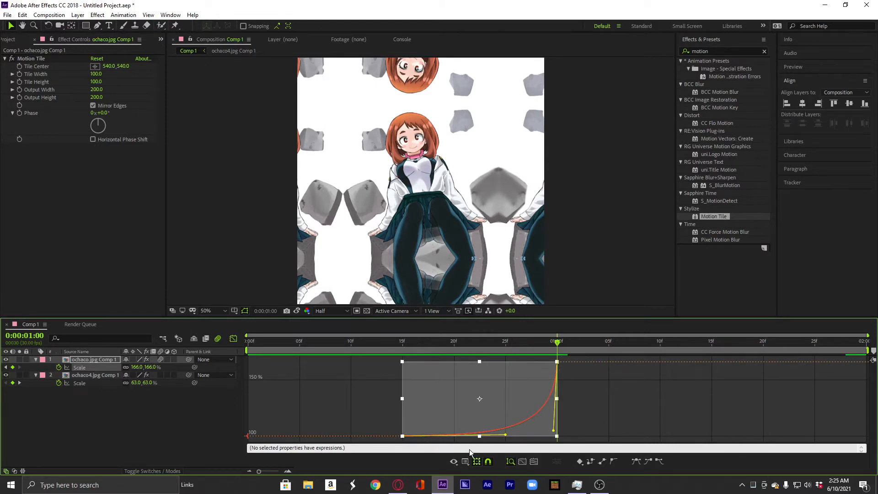
click(234, 340)
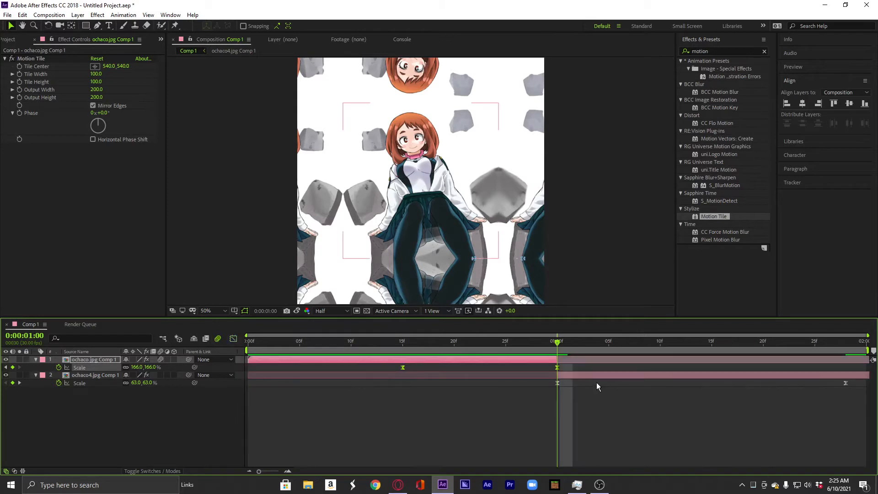
click(557, 383)
click(234, 339)
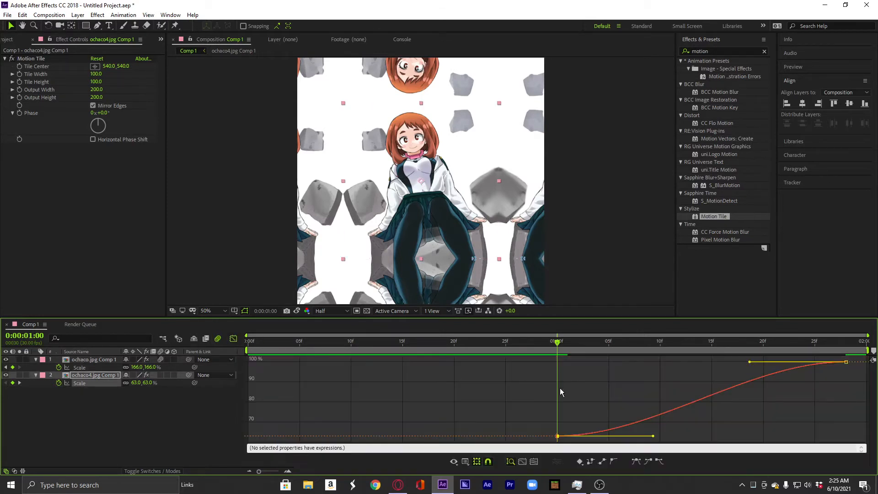
click(694, 414)
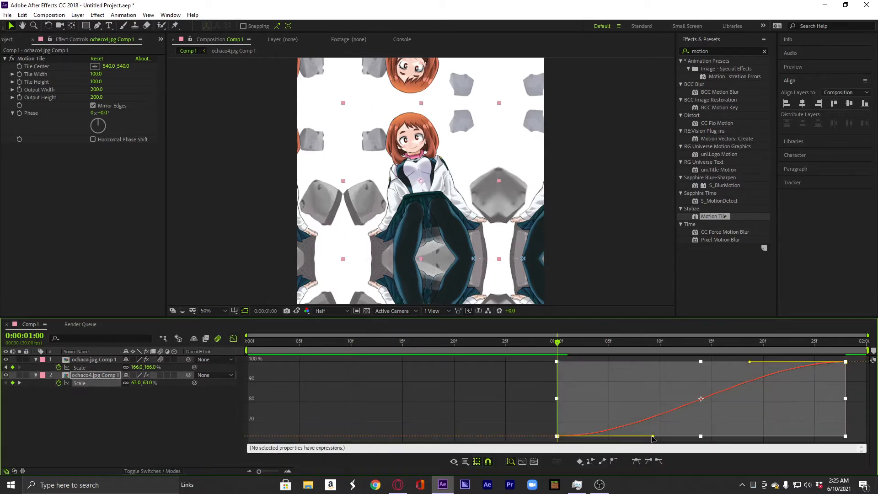
drag(654, 437, 566, 373)
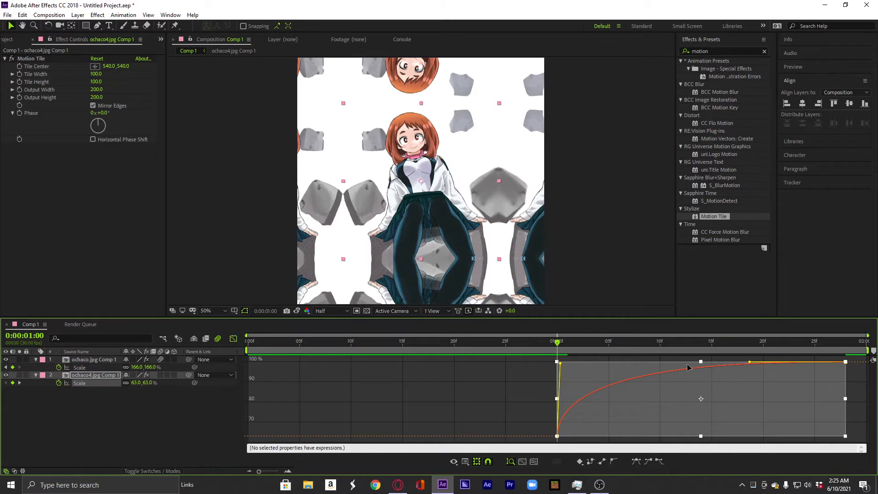
drag(749, 362, 655, 363)
drag(561, 364, 560, 374)
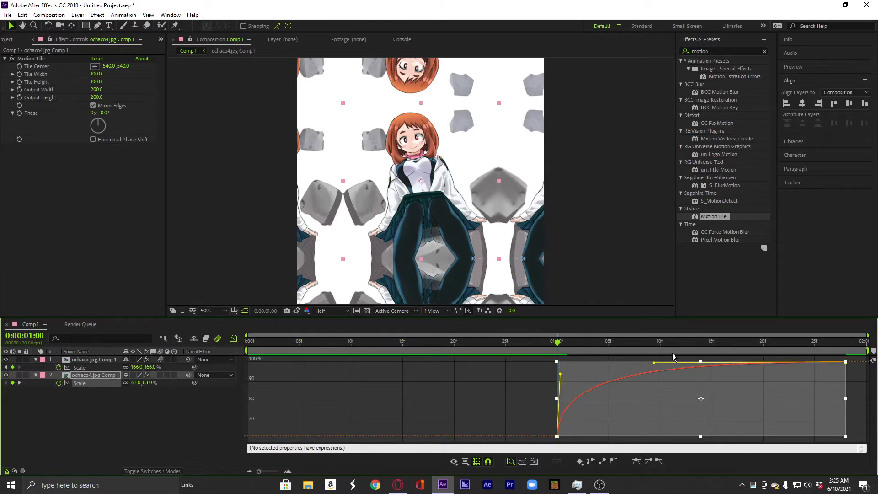
drag(654, 363, 639, 361)
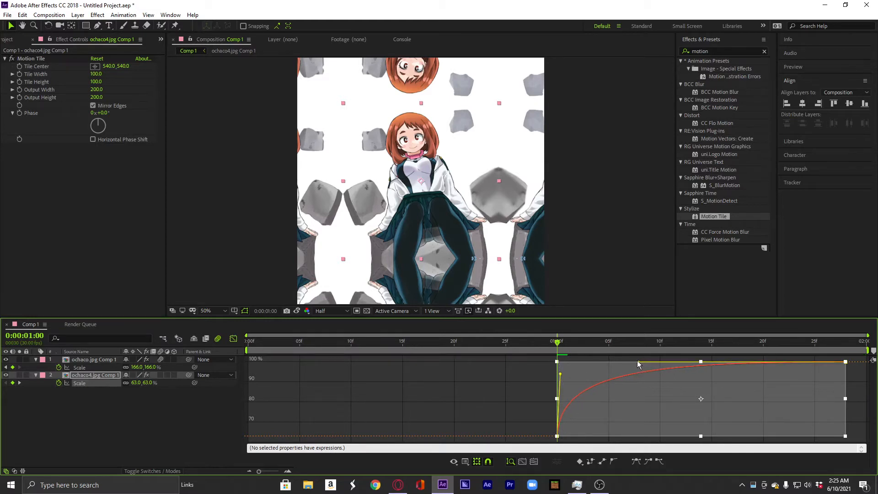
Preview the zoom transition from the start and check the frames at 0:00:00:15 and 0:00:01:00.
drag(558, 344, 244, 399)
key(space)
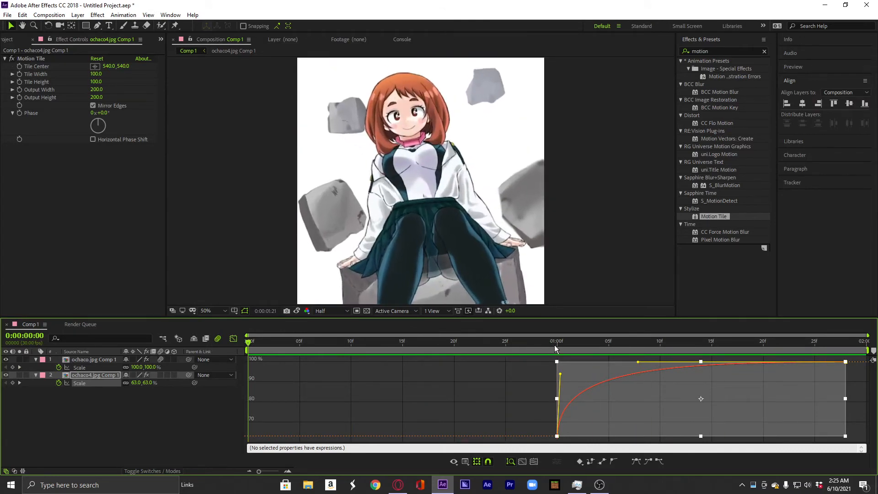
click(554, 345)
click(234, 338)
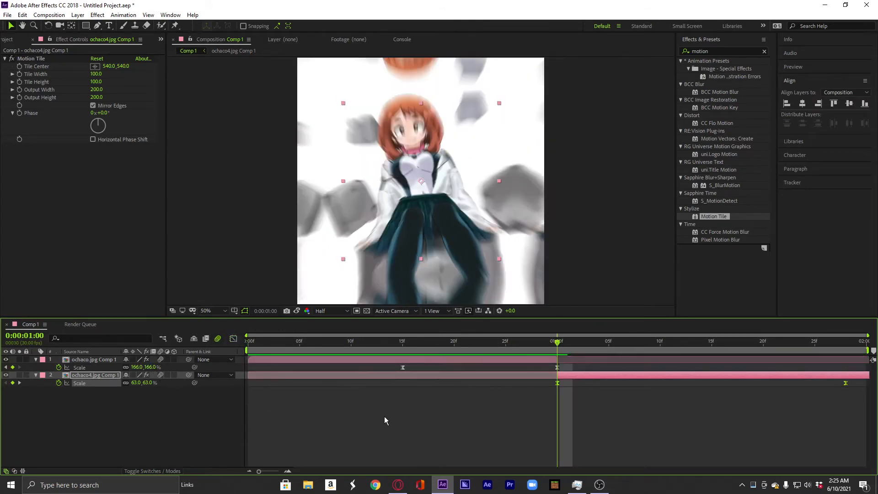
key(Home)
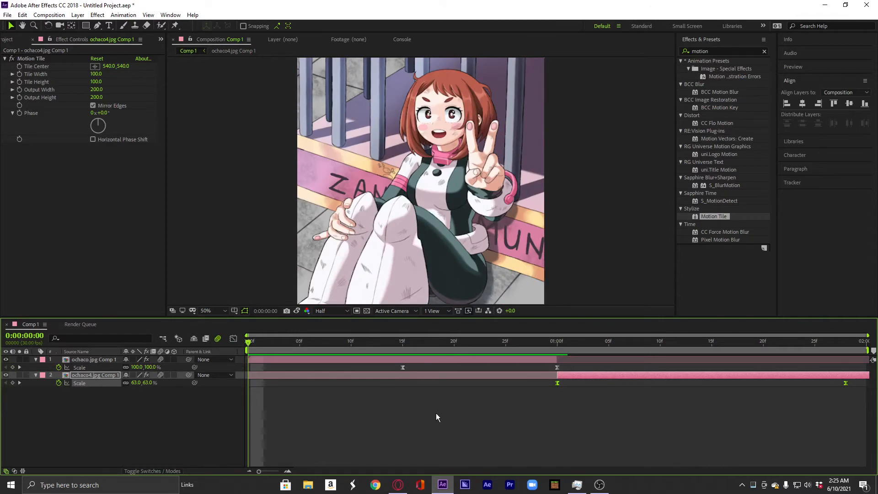
key(space)
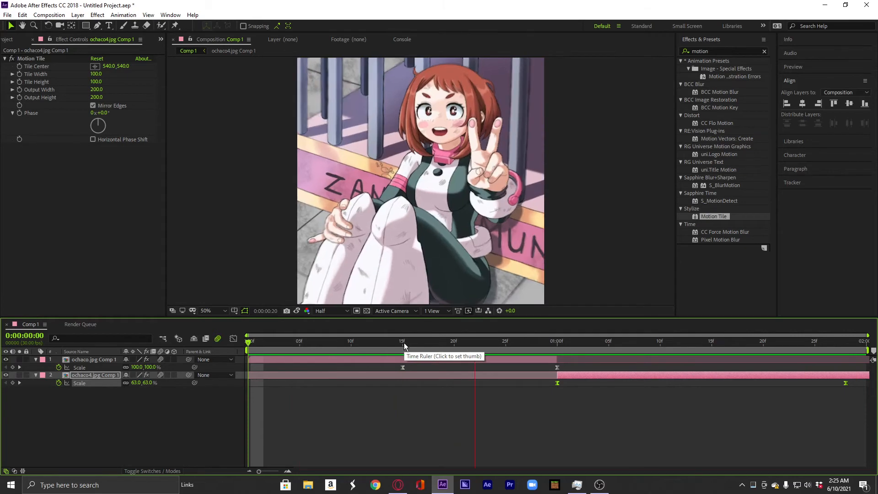
click(403, 344)
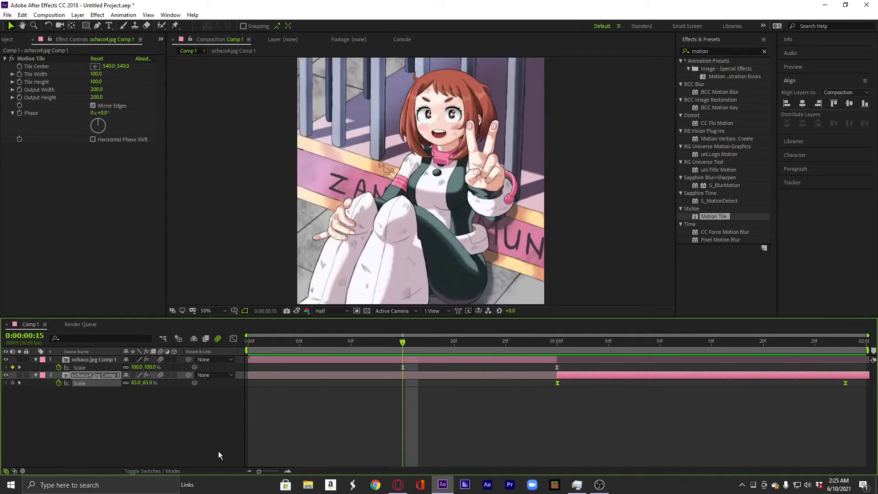
drag(146, 383, 138, 384)
click(555, 346)
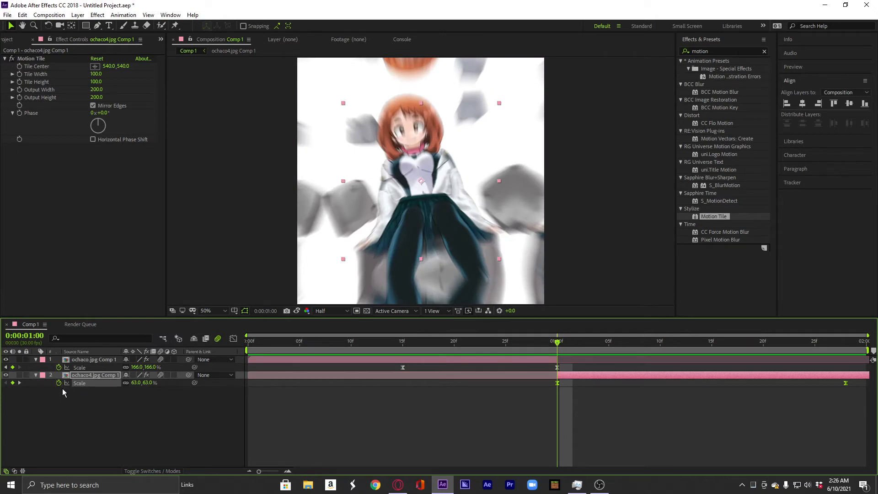
Remove all Scale keyframes from ochaco.jpg Comp 1 and ochaco4.jpg Comp 1, leaving both layers at 100%.
click(392, 344)
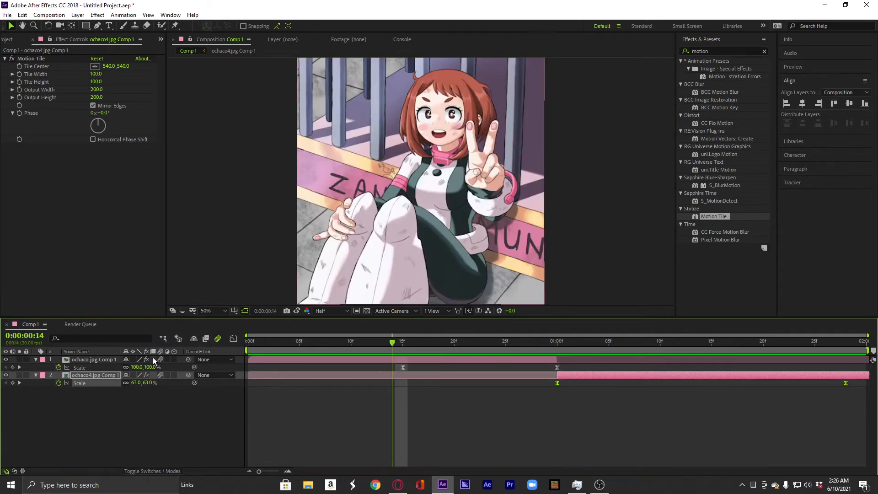
click(74, 367)
click(853, 344)
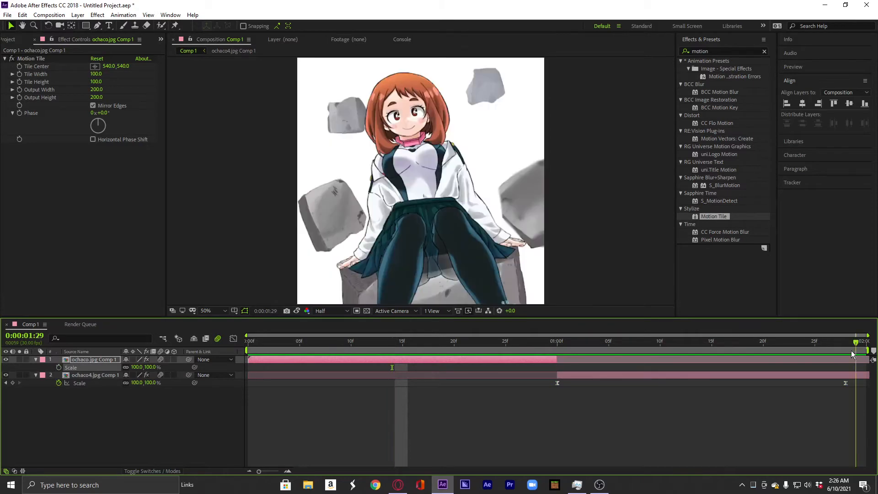
click(59, 383)
Add a Rotation keyframe at 0° to ochaco.jpg Comp 1 at 0:00:00:11.
click(383, 344)
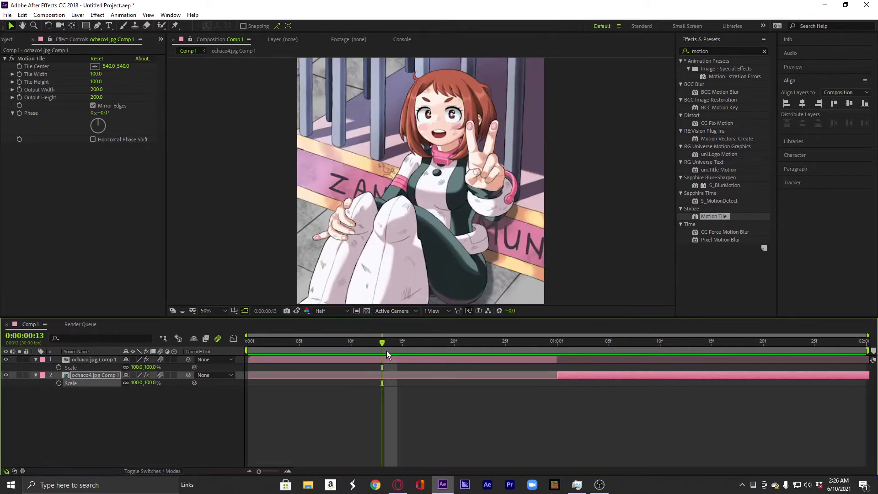
drag(380, 345, 362, 346)
click(382, 359)
key(r)
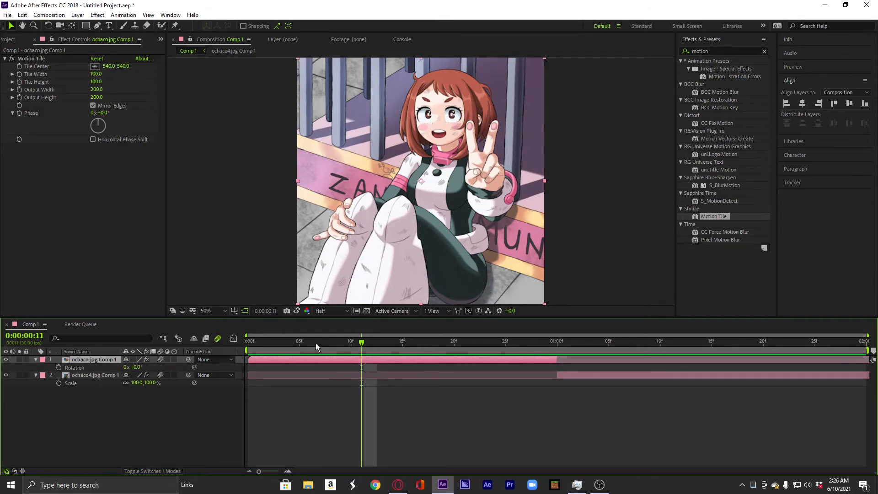
click(59, 367)
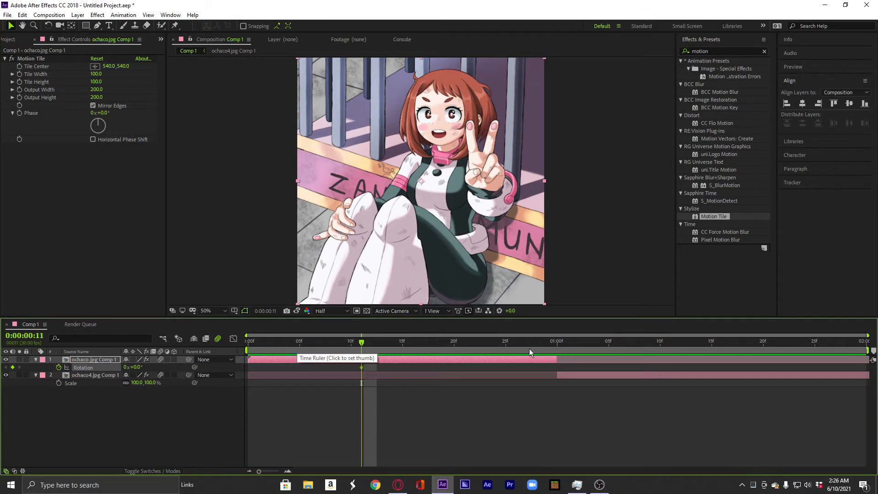
Set ochaco.jpg Comp 1's Rotation to 65° at 0:00:00:29, creating its ending keyframe.
drag(514, 347, 547, 349)
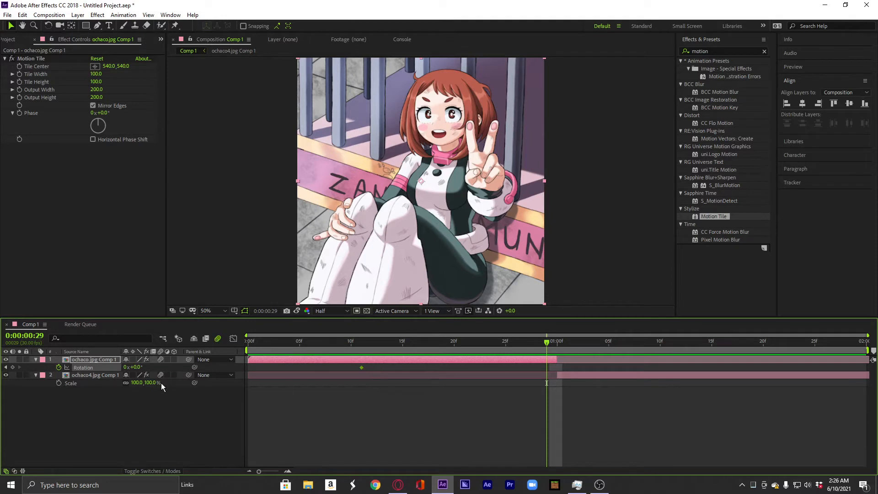
click(135, 367)
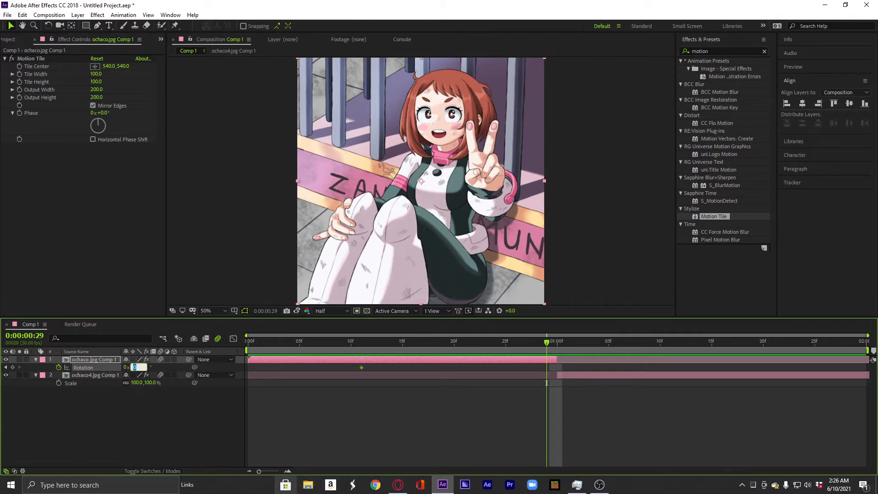
text(90)
key(Return)
click(136, 367)
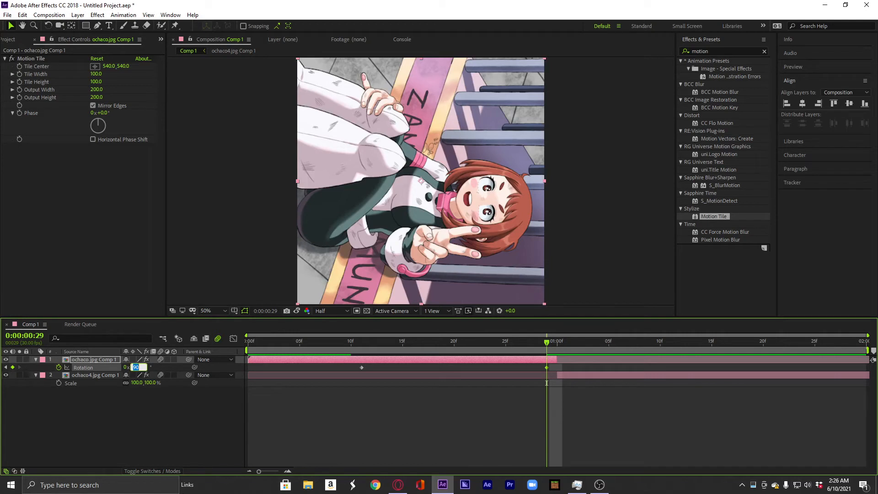
key(Return)
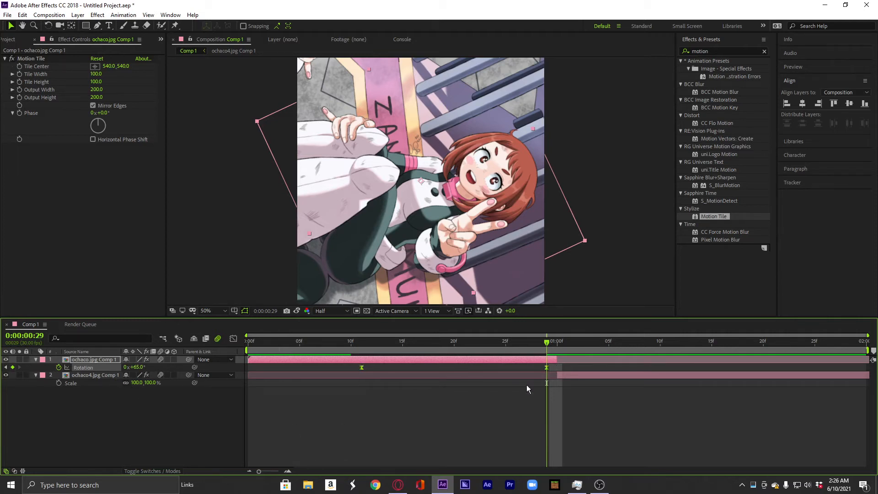
Apply Easy Ease to both Rotation keyframes of ochaco.jpg Comp 1.
right_click(89, 367)
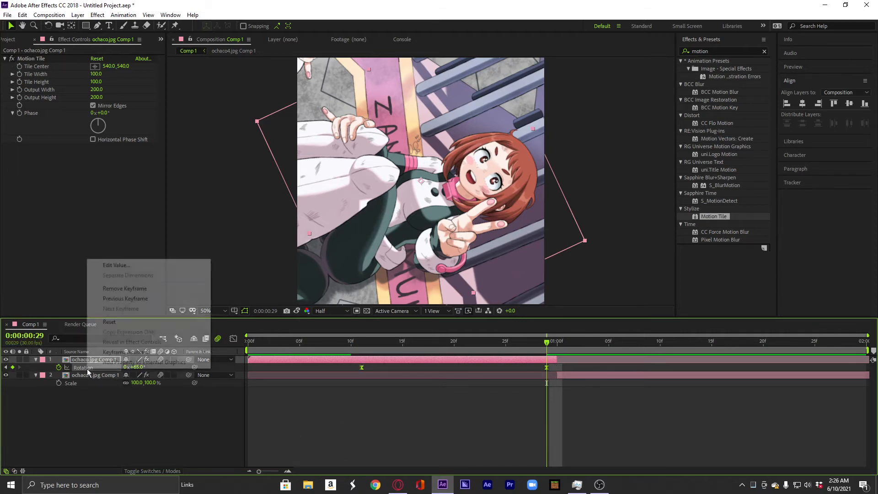
mouse_move(154, 355)
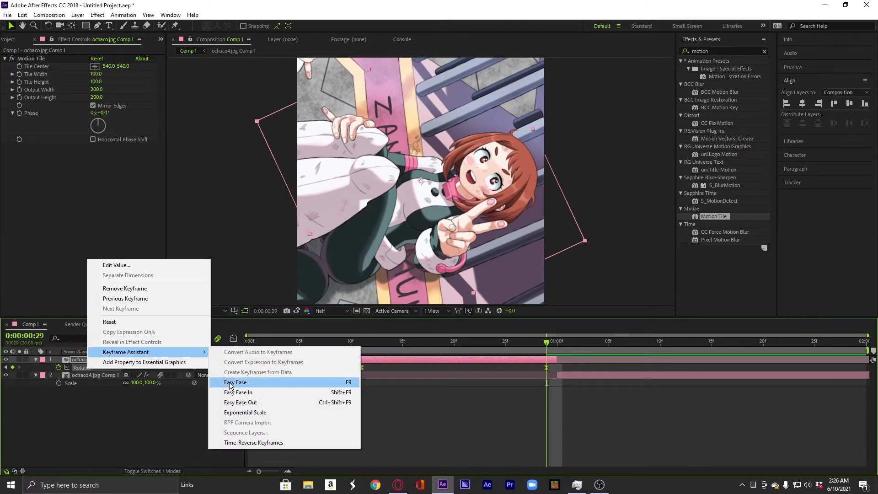
click(222, 382)
Reshape ochaco.jpg Comp 1's Rotation curve in the graph editor to start nearly flat and rise steeply into the last keyframe.
click(233, 339)
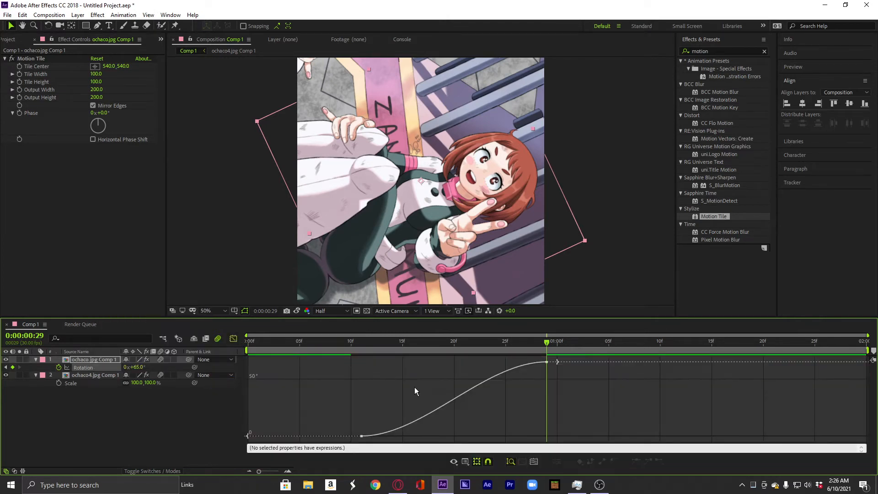
click(452, 400)
drag(486, 363, 558, 423)
drag(423, 436, 490, 441)
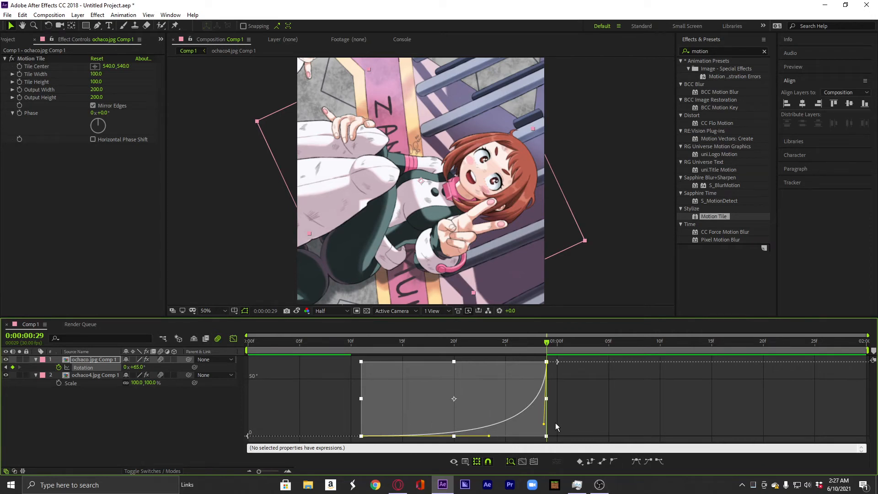
drag(543, 425, 544, 420)
drag(489, 436, 497, 435)
Return to the layer bar view and preview ochaco.jpg Comp 1's rotation from the start.
click(599, 485)
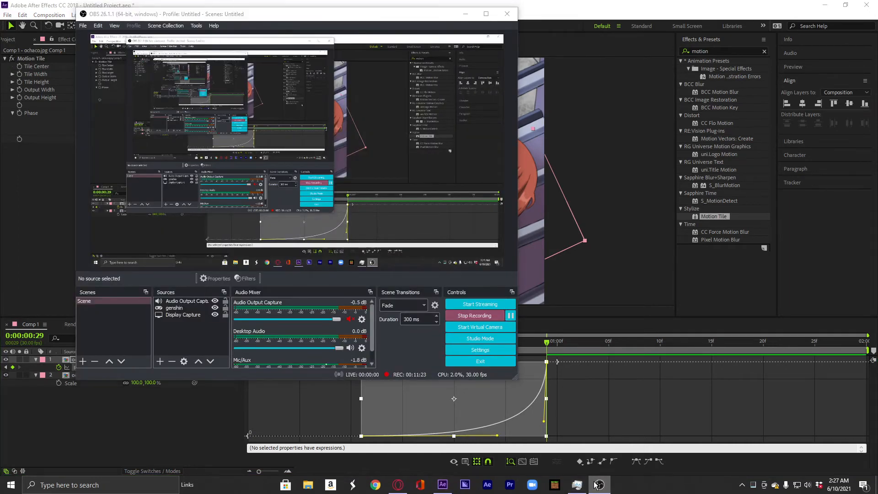
click(599, 485)
key(Home)
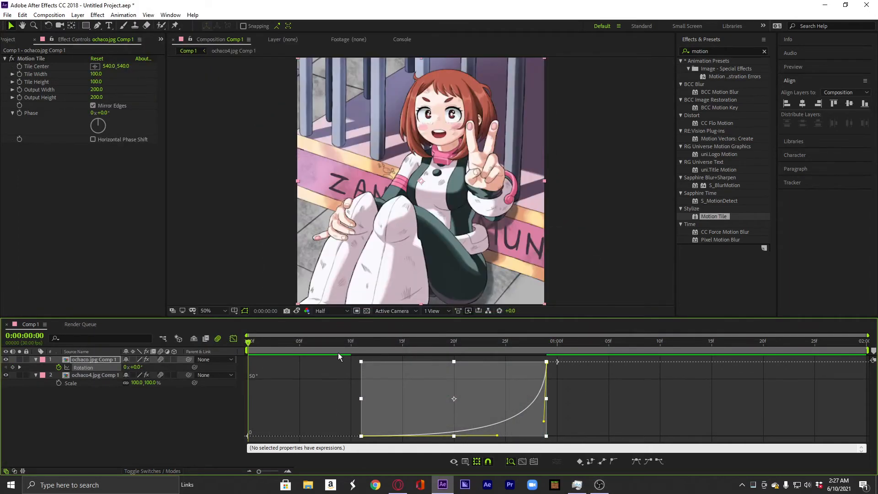
click(234, 339)
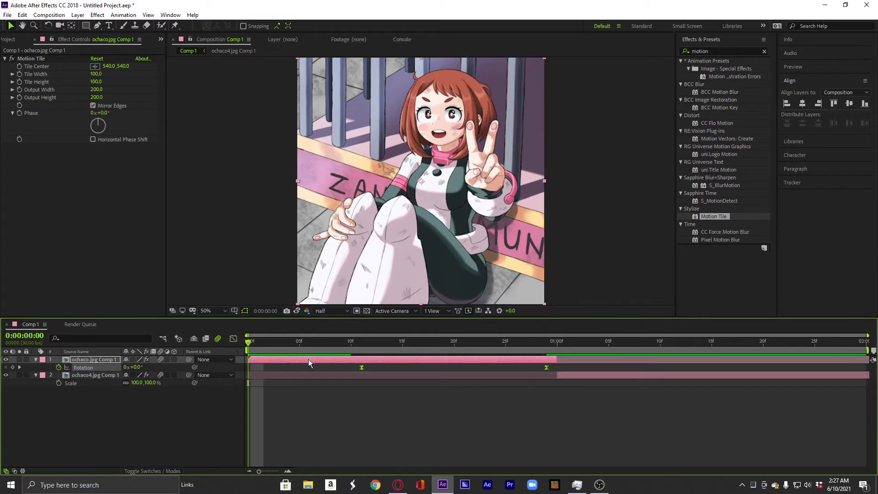
click(318, 413)
key(space)
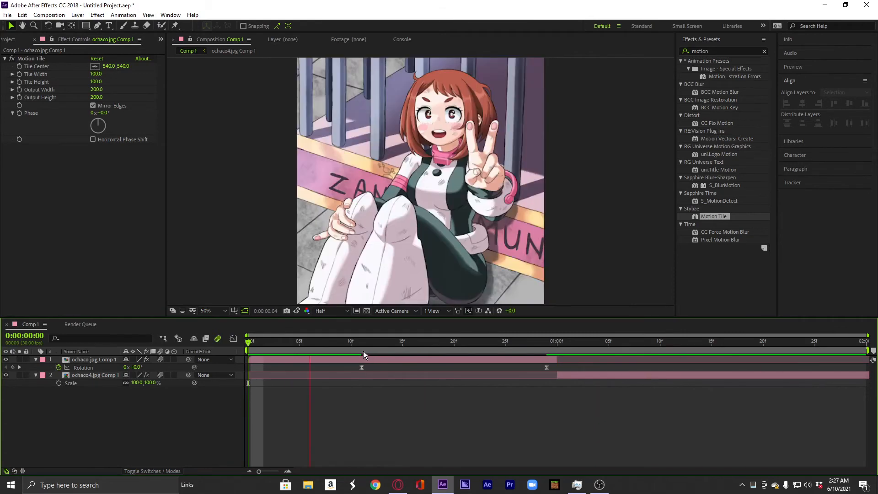
click(362, 349)
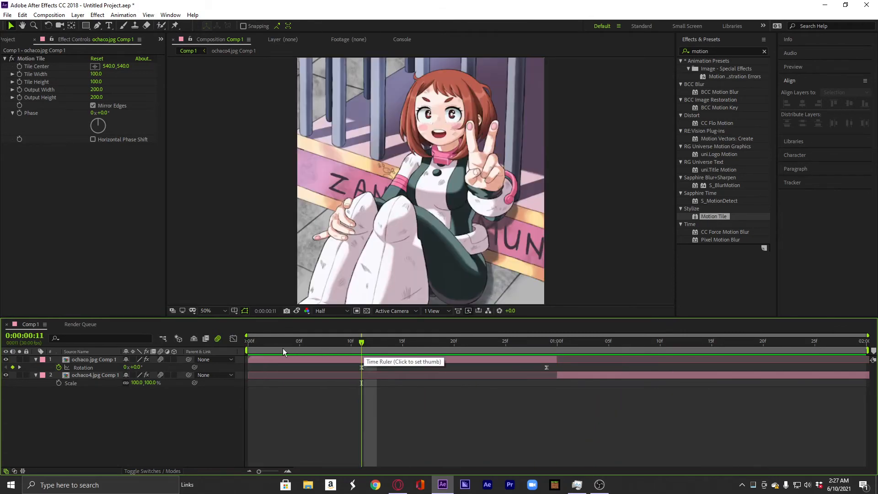
Lengthen the first keyframe's handle on ochaco.jpg Comp 1's Rotation curve for a sharper late acceleration, and preview the result.
click(83, 367)
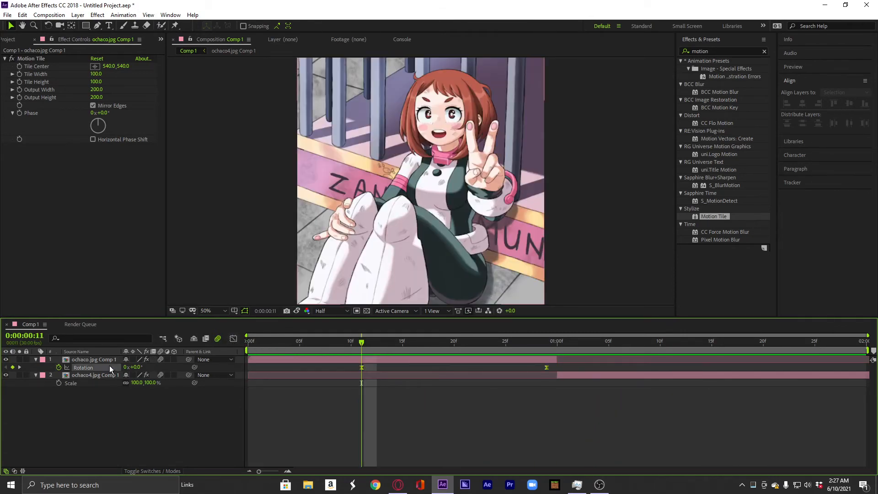
click(233, 338)
click(519, 415)
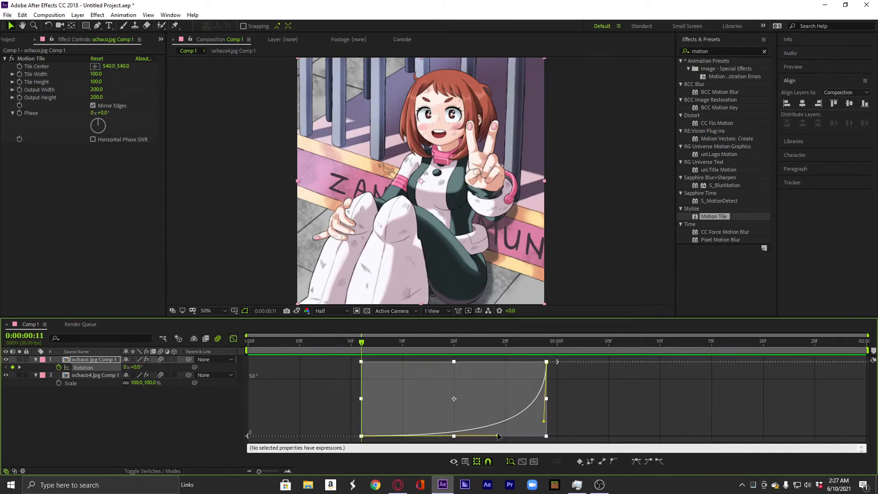
drag(498, 436, 515, 434)
click(234, 339)
key(space)
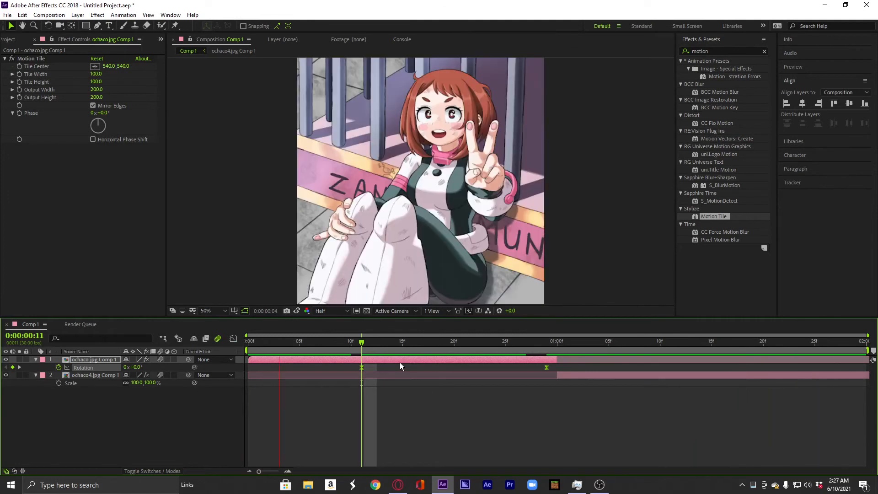
click(556, 342)
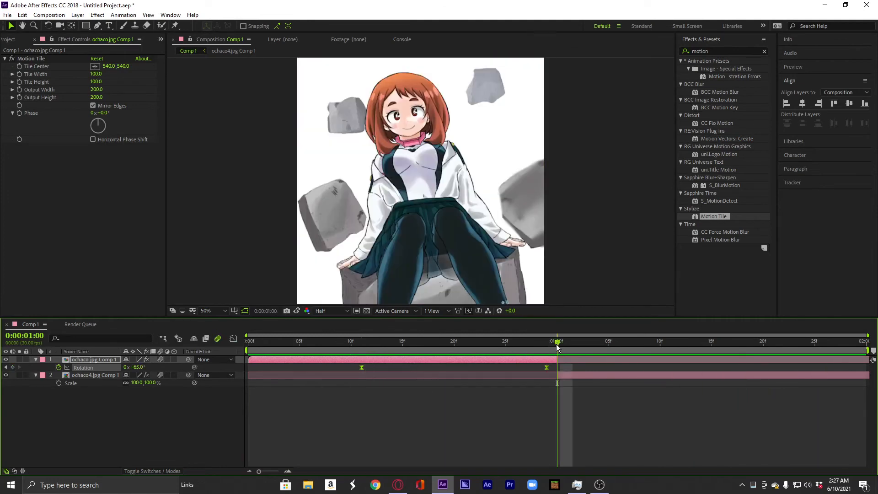
Reveal the Rotation property of ochaco4.jpg Comp 1 and scrub through the existing rotation of ochaco.jpg Comp 1.
click(572, 376)
key(r)
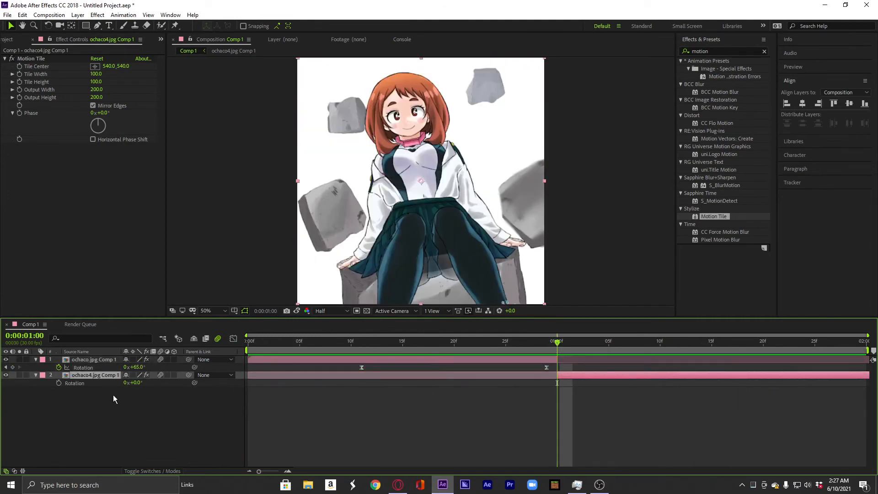
click(116, 370)
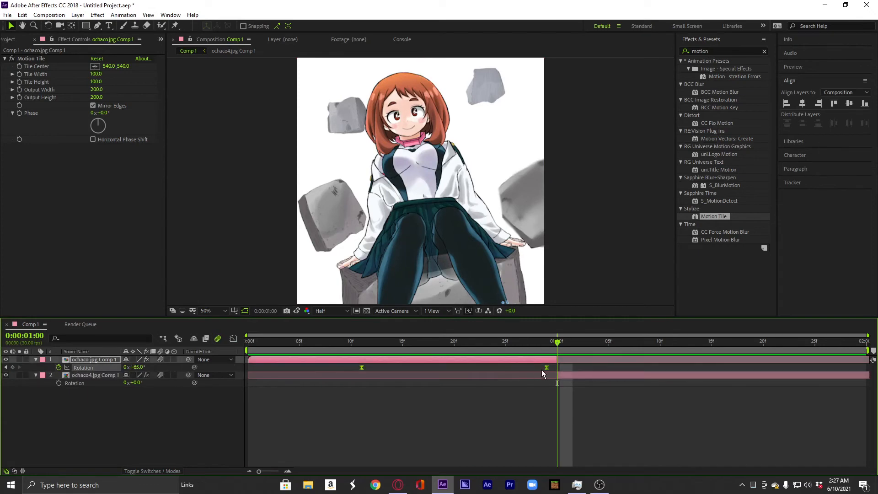
click(539, 397)
drag(382, 346, 328, 361)
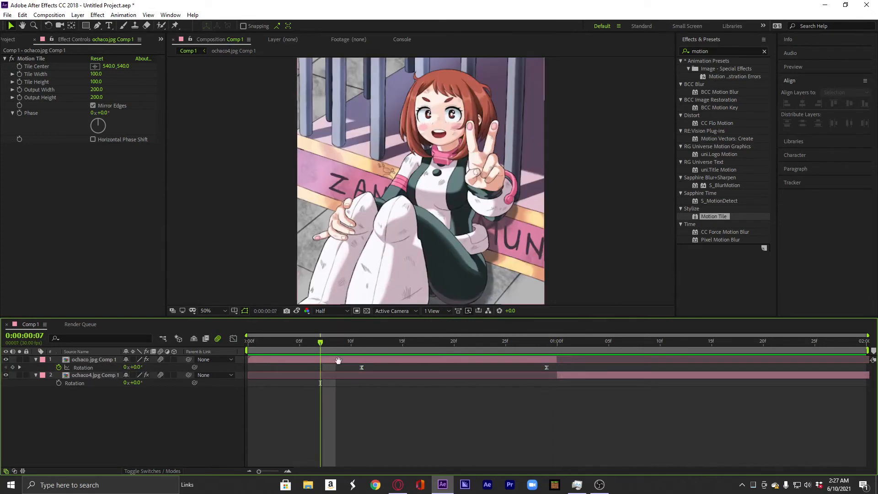
click(536, 343)
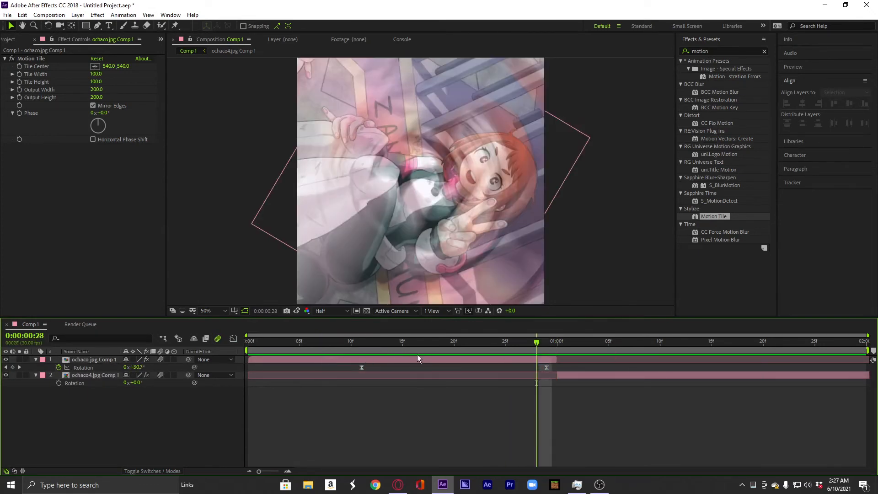
Shift both Rotation keyframes of ochaco.jpg Comp 1 one frame later so the last sits at 0:00:01:00, and preview from the start.
click(91, 369)
drag(548, 369, 552, 367)
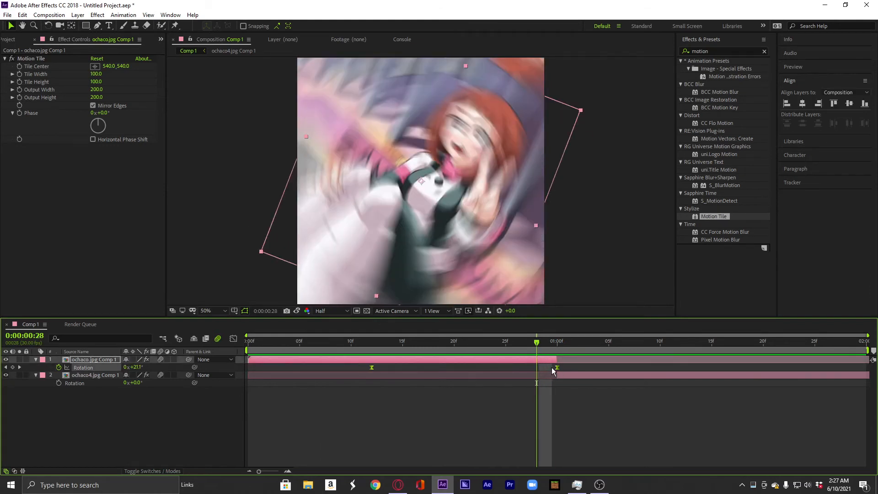
click(548, 401)
key(Home)
key(space)
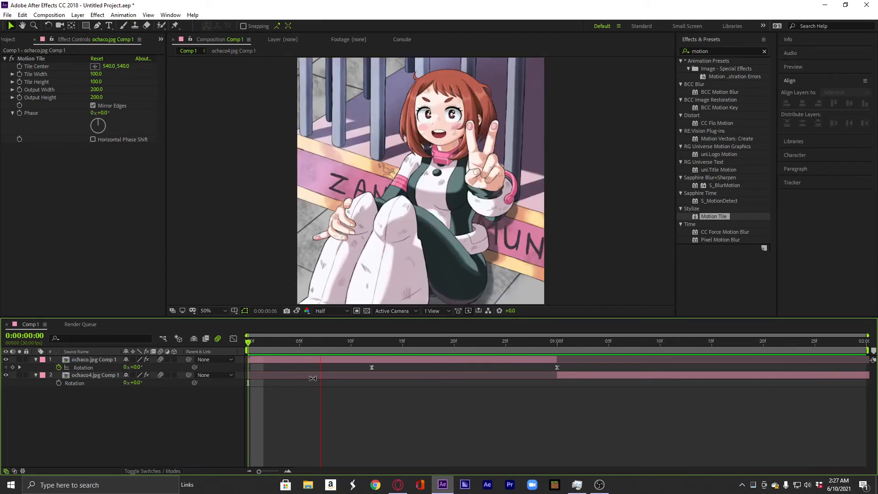
Keyframe the Rotation of ochaco4.jpg Comp 1 from -70° at 0:00:01:00 to 0° at 0:00:01:27.
click(555, 343)
click(572, 374)
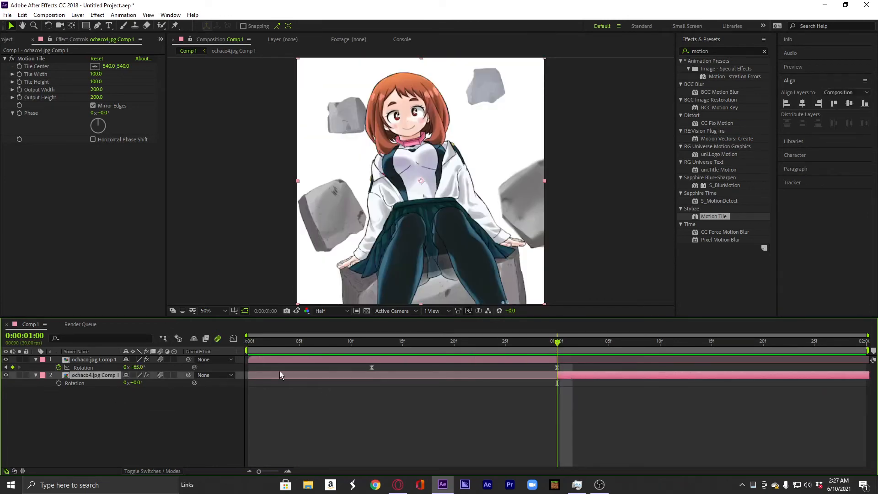
drag(804, 347, 835, 347)
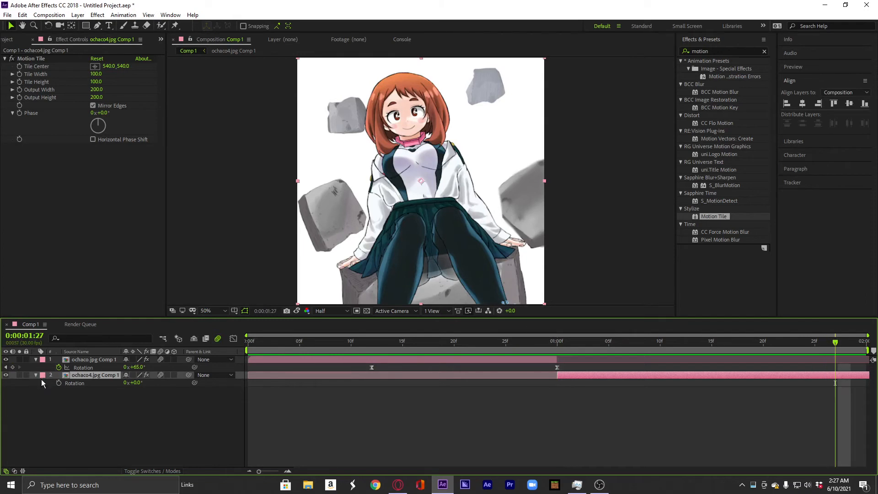
click(59, 383)
click(557, 343)
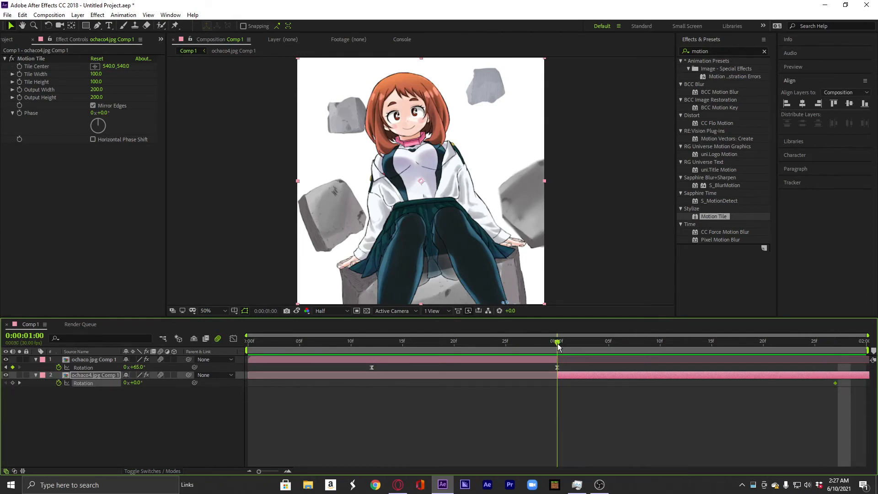
click(136, 382)
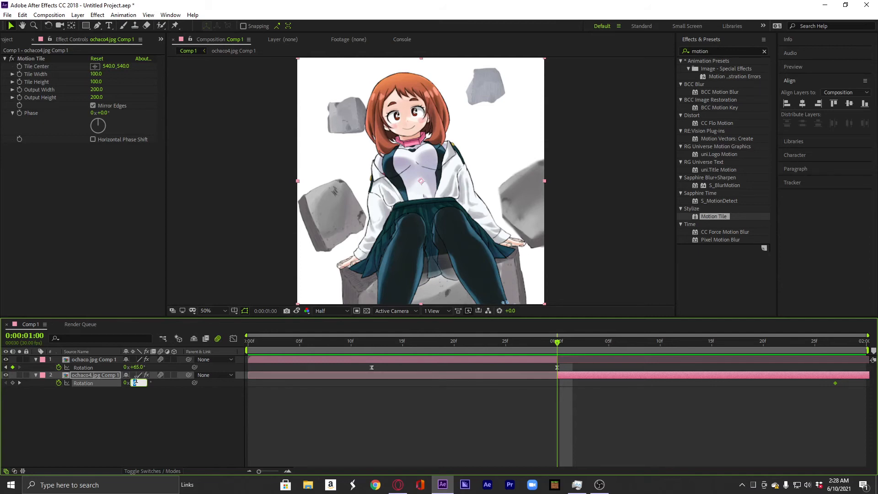
key(Return)
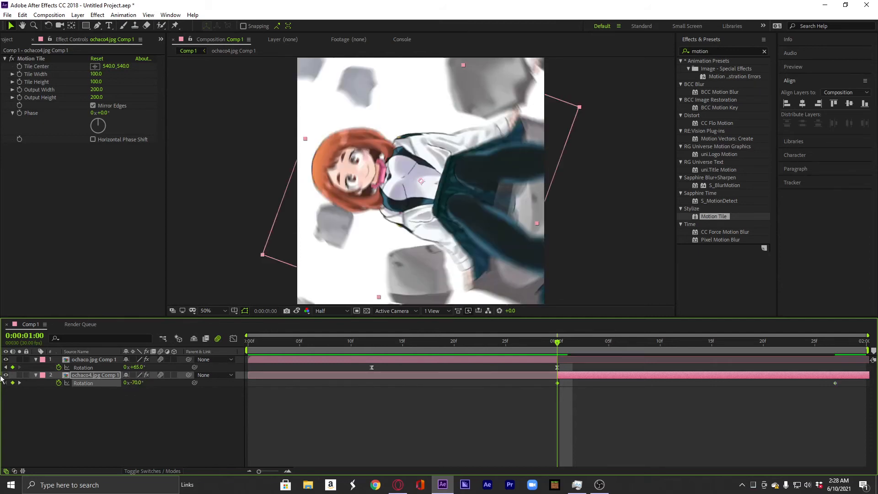
Apply Easy Ease to both Rotation keyframes of ochaco4.jpg Comp 1.
key(F9)
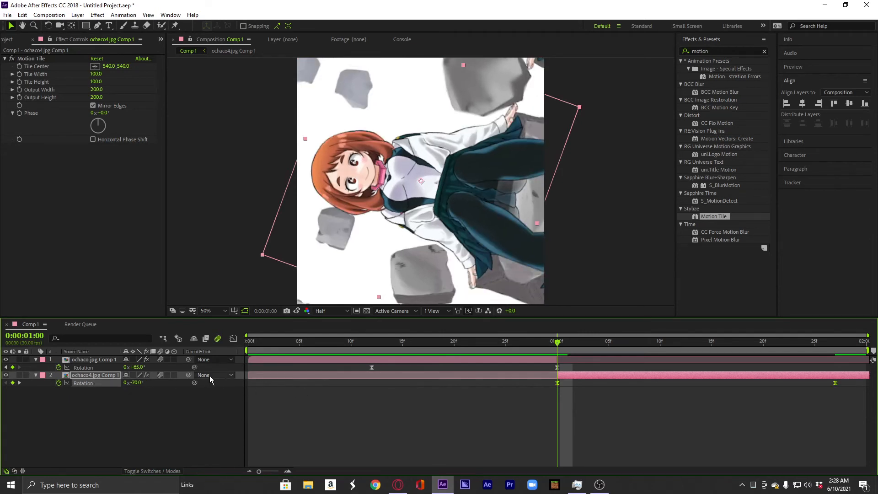
right_click(92, 382)
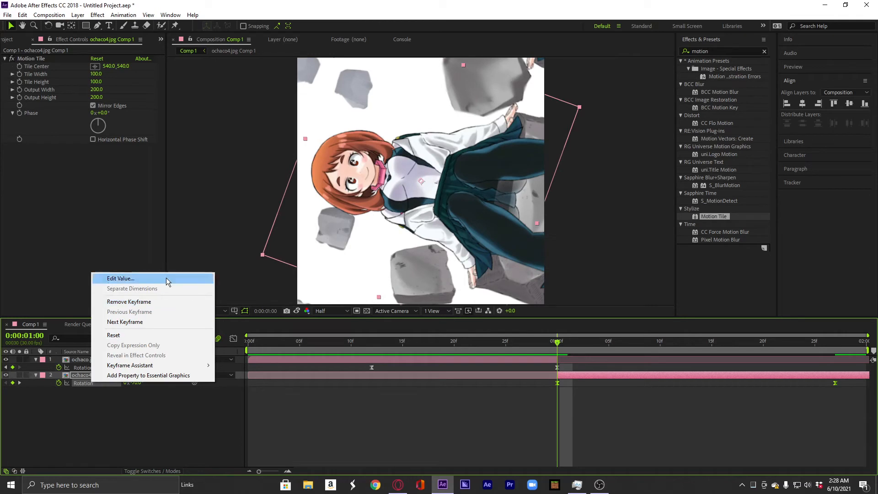
mouse_move(201, 365)
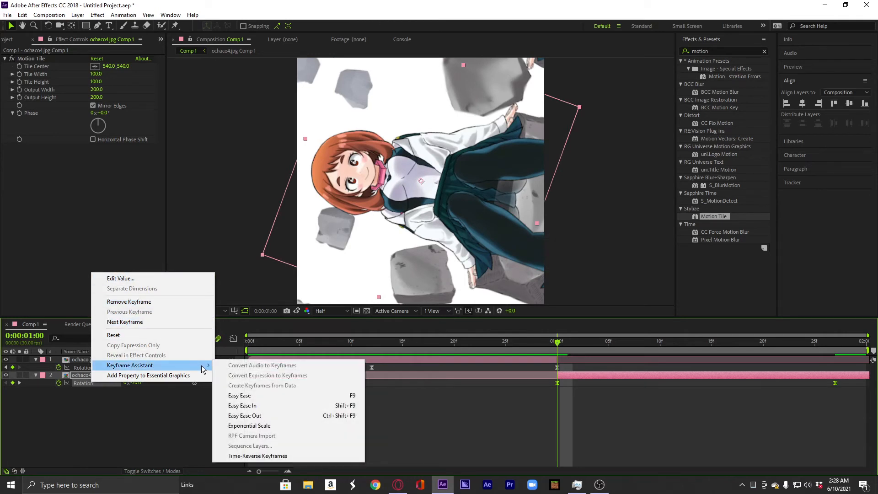
click(252, 396)
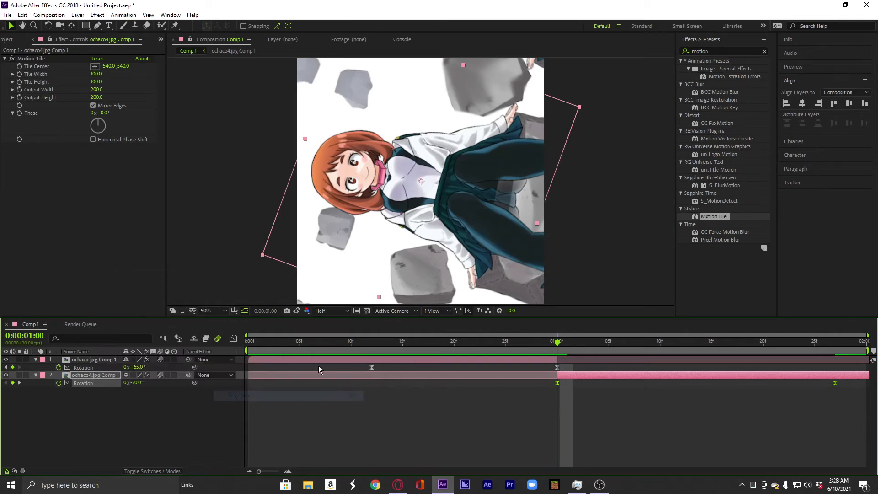
Reshape ochaco4.jpg Comp 1's Rotation curve in the graph editor to rise steeply at first and flatten toward the last keyframe.
click(233, 338)
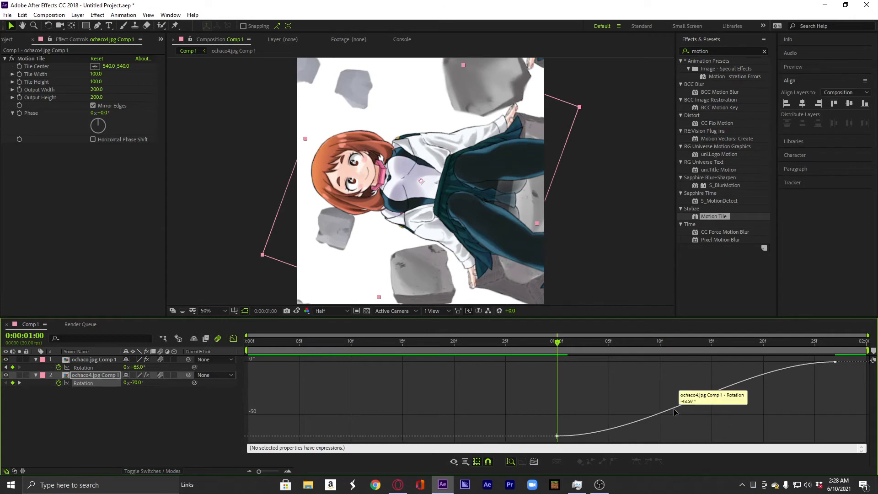
click(702, 395)
drag(650, 435, 559, 377)
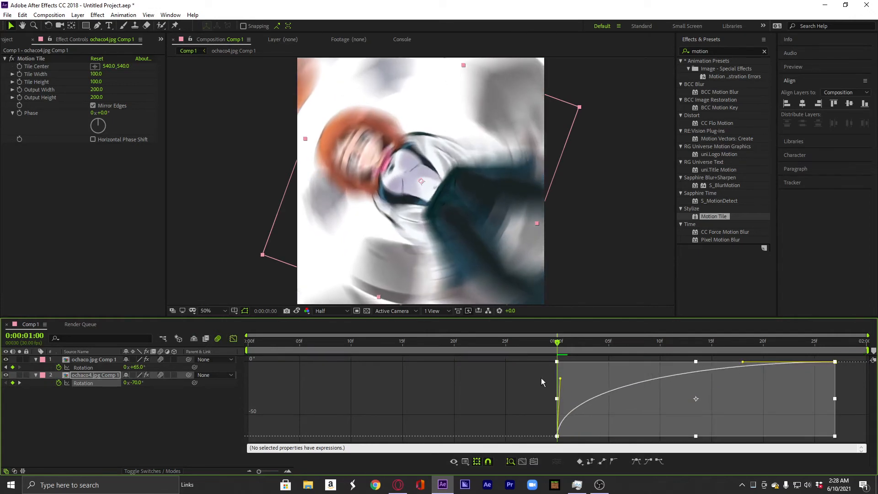
drag(743, 362, 628, 361)
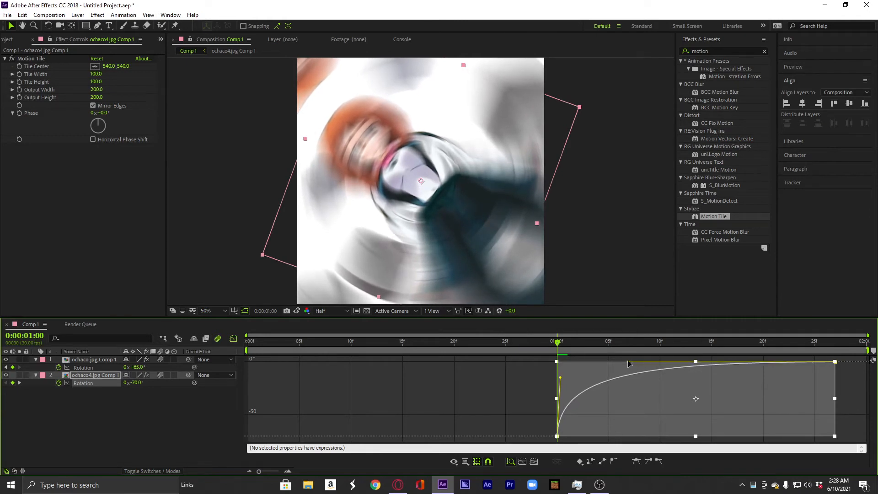
click(233, 338)
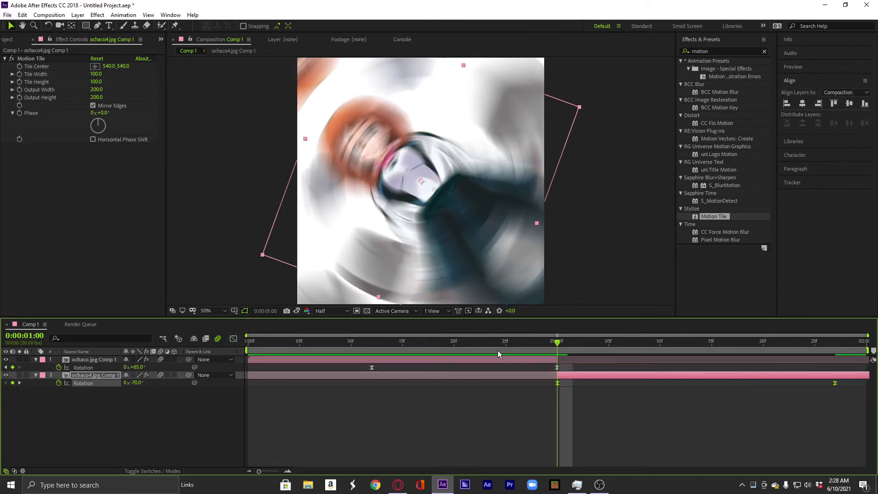
Preview the full rotation transition from the start and scrub back over its opening frames.
drag(498, 350, 255, 350)
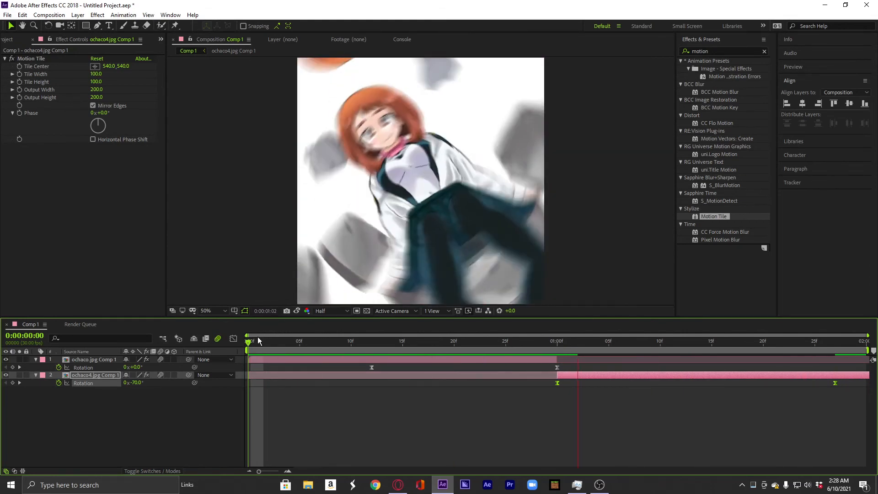
key(space)
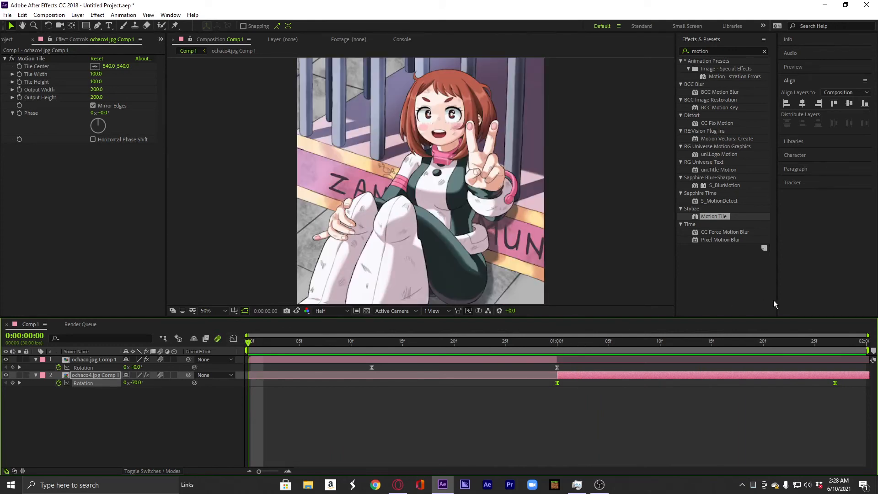
click(351, 342)
drag(352, 357, 268, 380)
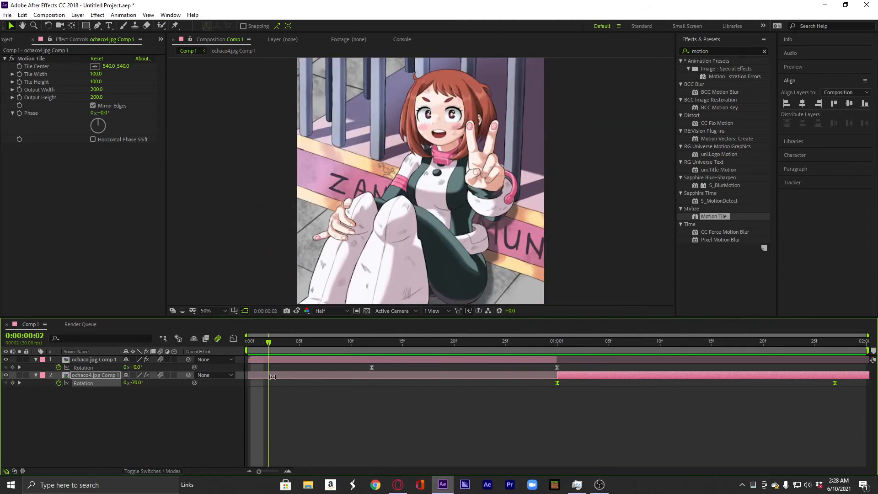
Remove all Rotation keyframes from both layers, leaving each at 0°.
click(59, 367)
click(845, 342)
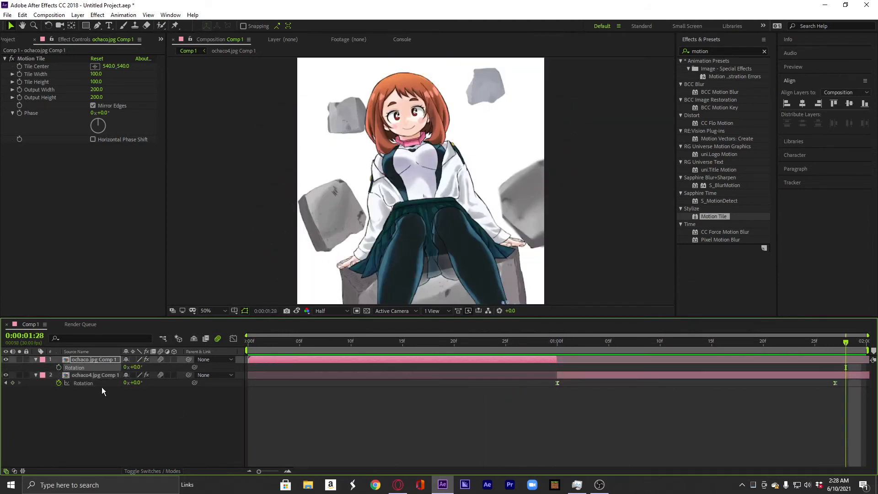
click(59, 382)
drag(387, 342, 333, 370)
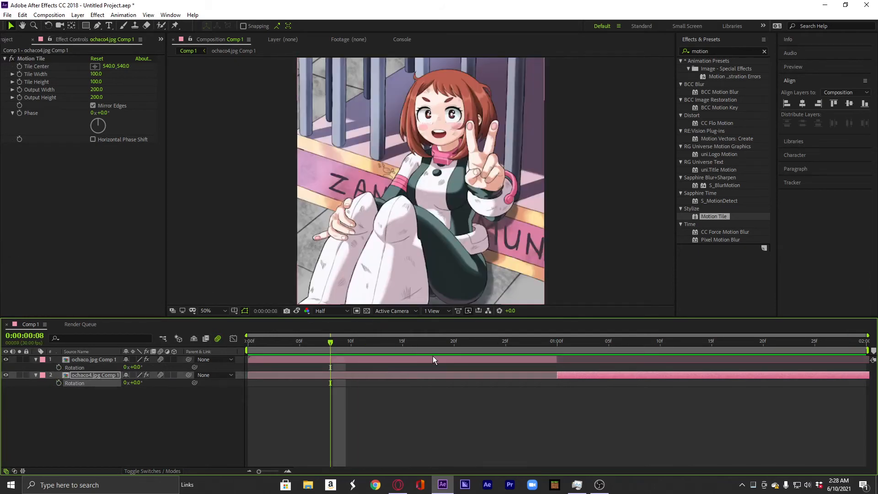
click(382, 342)
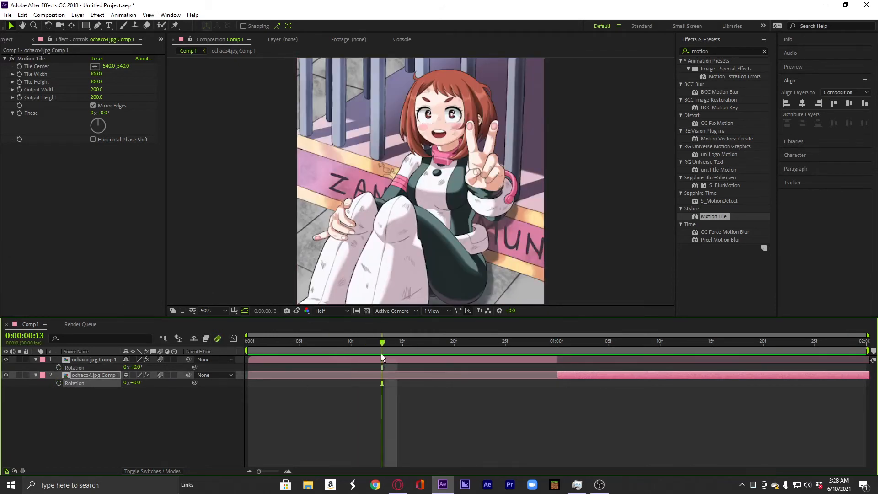
Turn off Mirror Edges in ochaco4.jpg Comp 1's Motion Tile effect and set the current time to 0:00:00:12.
click(92, 106)
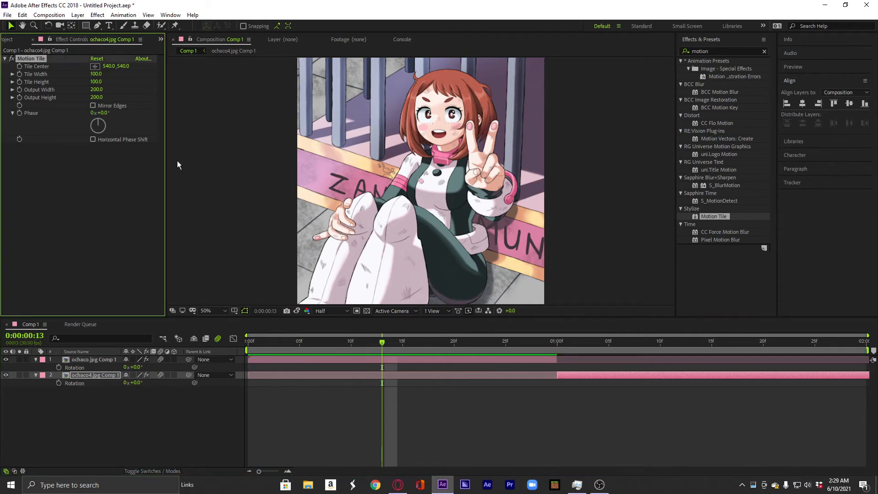
click(392, 343)
drag(393, 347, 369, 345)
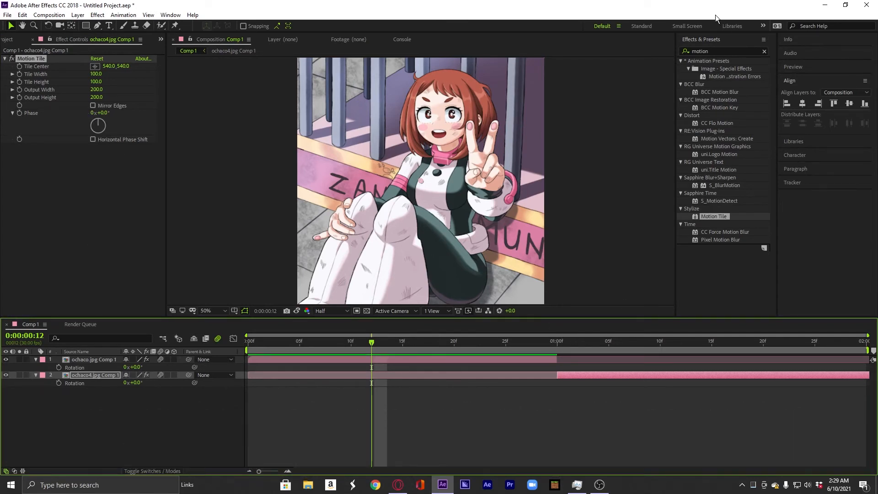
click(714, 52)
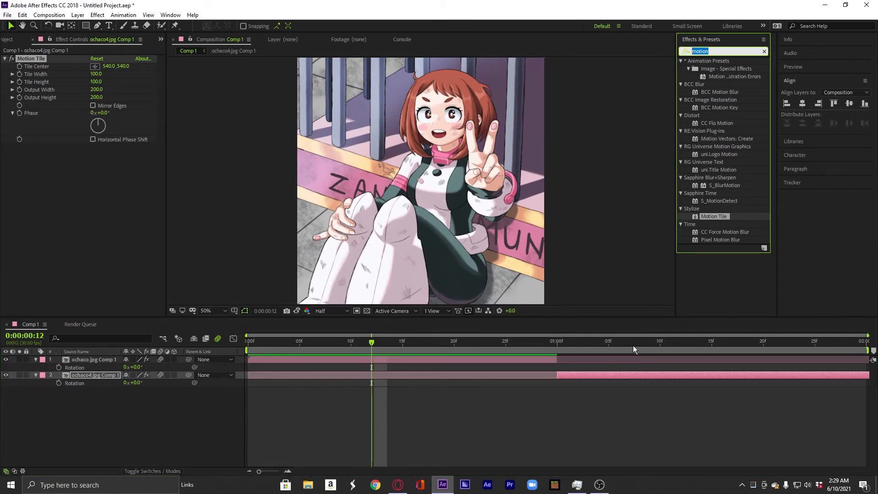
click(603, 404)
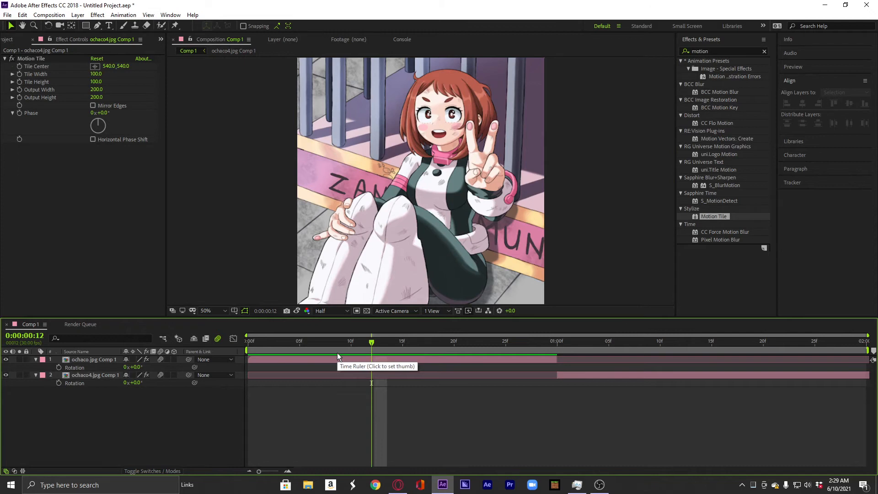
Reveal ochaco.jpg Comp 1's Position property and add a Position keyframe at 0:00:00:12.
click(420, 358)
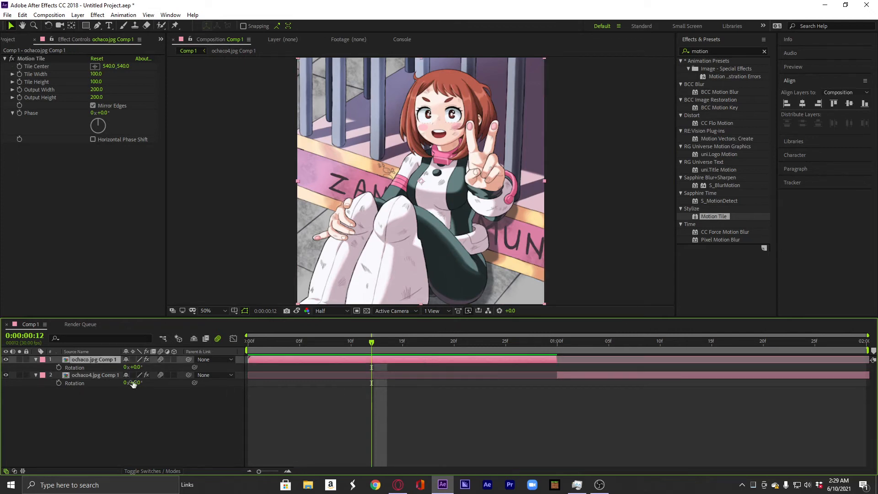
key(p)
click(58, 368)
Try out sliding ochaco.jpg Comp 1 horizontally through its Position value, and restore it to 540, 540.
mouse_move(127, 368)
mouse_down()
mouse_move(154, 368)
mouse_move(112, 375)
mouse_move(123, 382)
mouse_up()
key(ctrl+z)
key(ctrl+z)
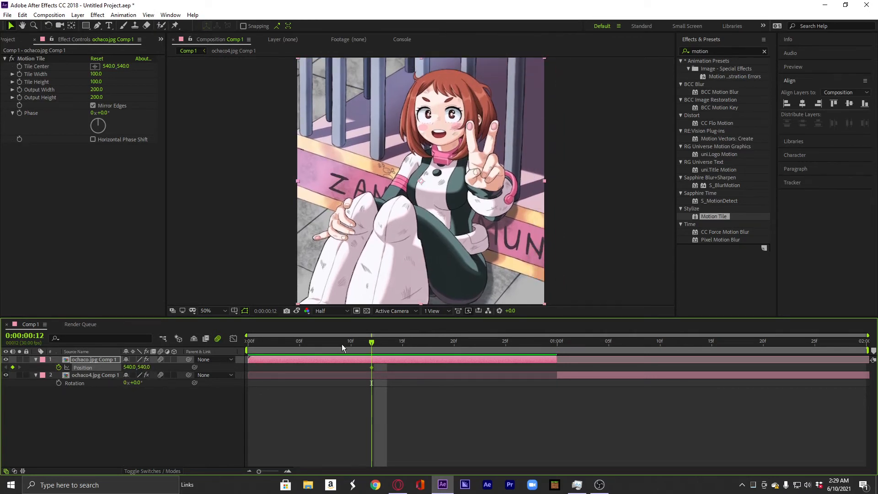
drag(131, 367, 169, 384)
click(130, 367)
text(540)
key(Tab)
text(540)
key(Return)
Add a Position keyframe of 1, 540 at 0:00:00:29 to slide ochaco.jpg Comp 1 horizontally out of place.
mouse_move(548, 346)
mouse_down()
mouse_move(558, 347)
mouse_move(547, 347)
mouse_up()
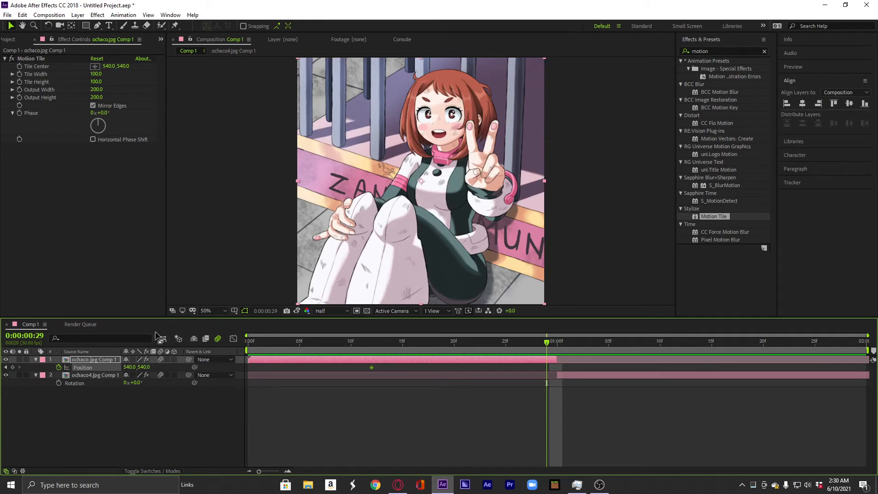
drag(126, 367, 1, 370)
drag(129, 367, 19, 374)
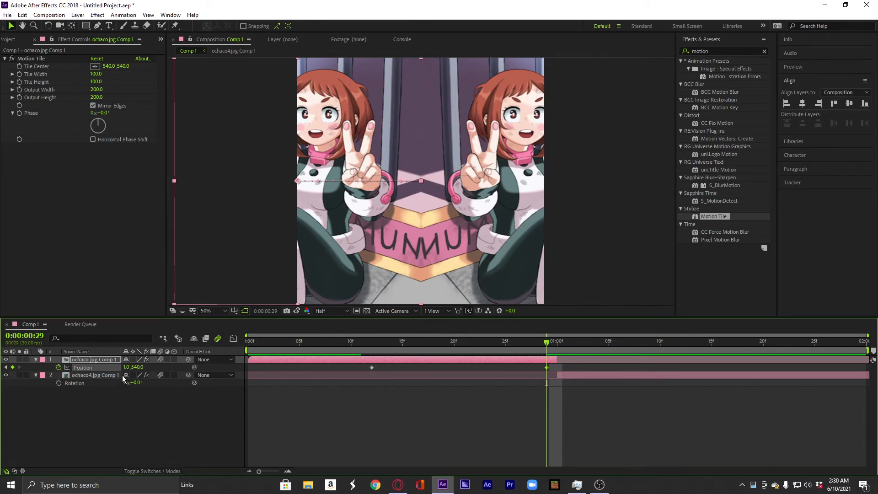
Turn off Mirror Edges in ochaco.jpg Comp 1's Motion Tile effect and select both of its Position keyframes.
click(93, 105)
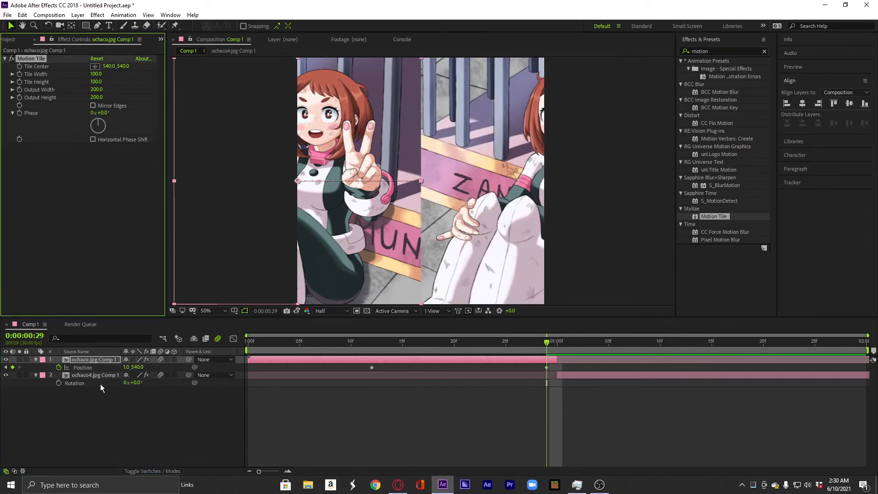
click(84, 367)
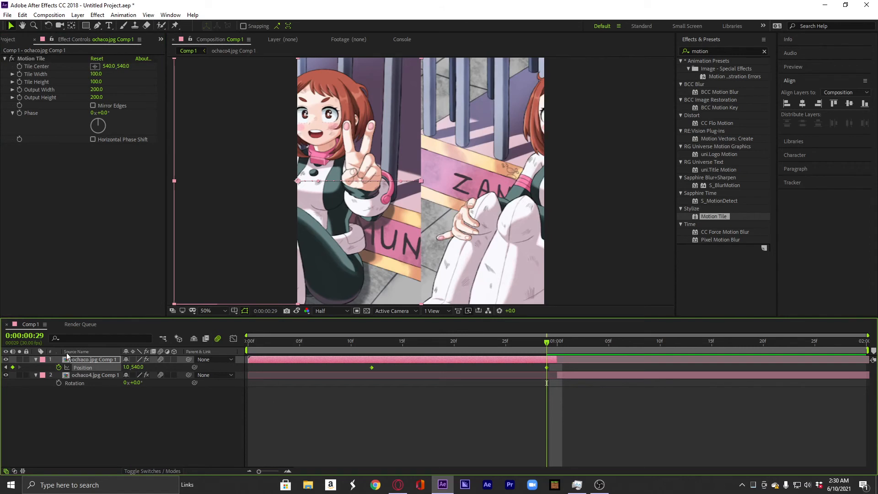
Apply Easy Ease to both Position keyframes of ochaco.jpg Comp 1.
right_click(84, 368)
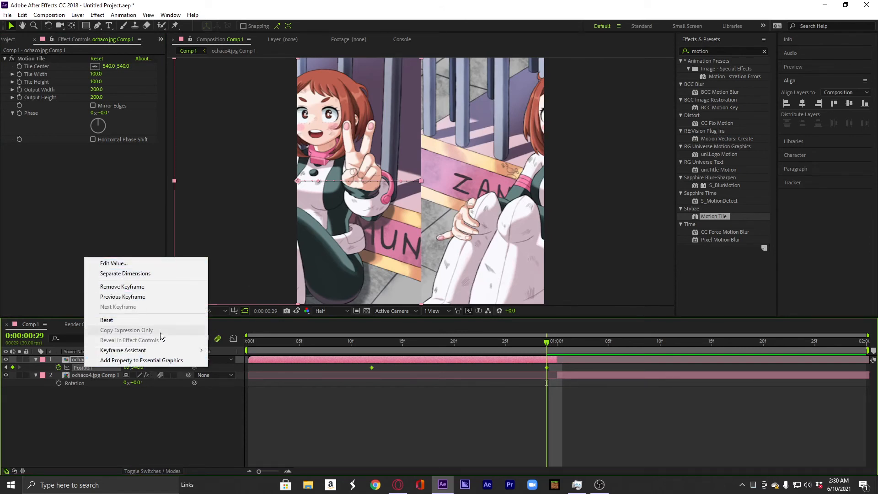
mouse_move(172, 350)
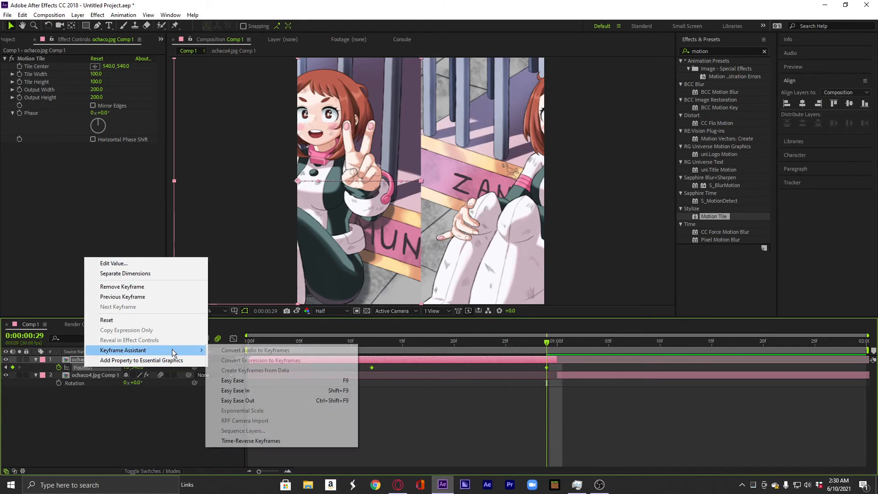
click(230, 381)
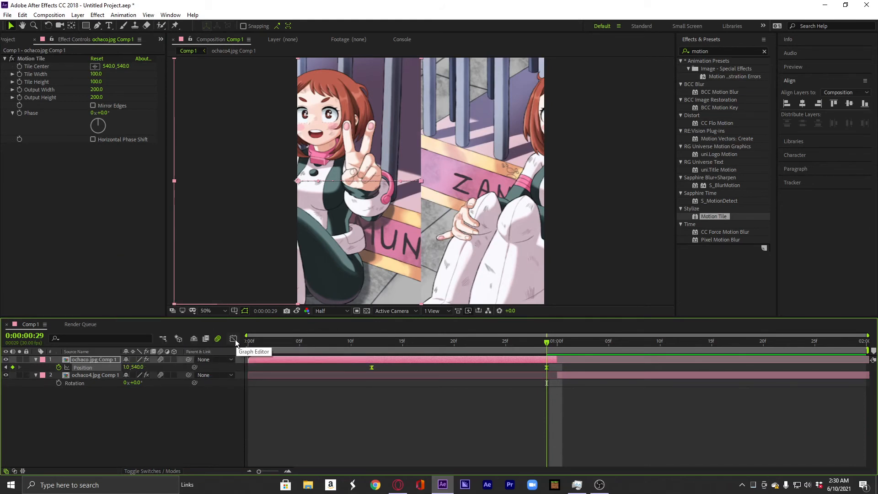
Try separating ochaco.jpg Comp 1's Position dimensions from the Graph Editor, and undo the separation.
click(233, 340)
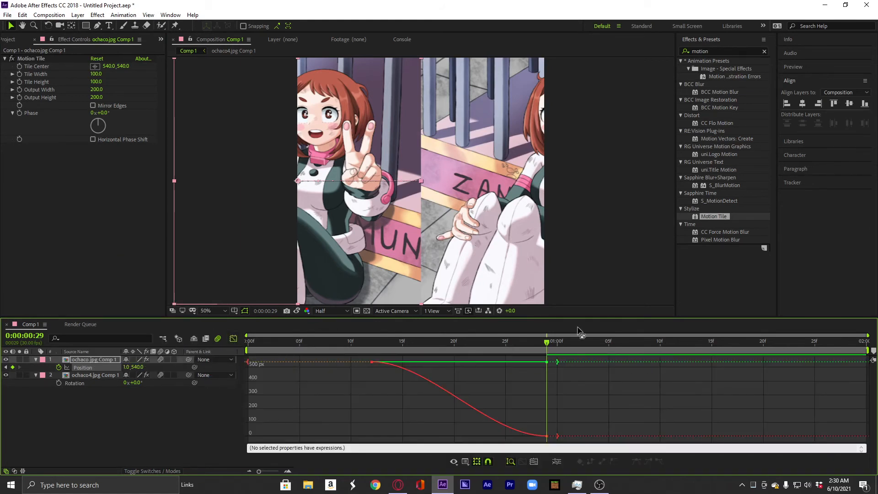
click(489, 423)
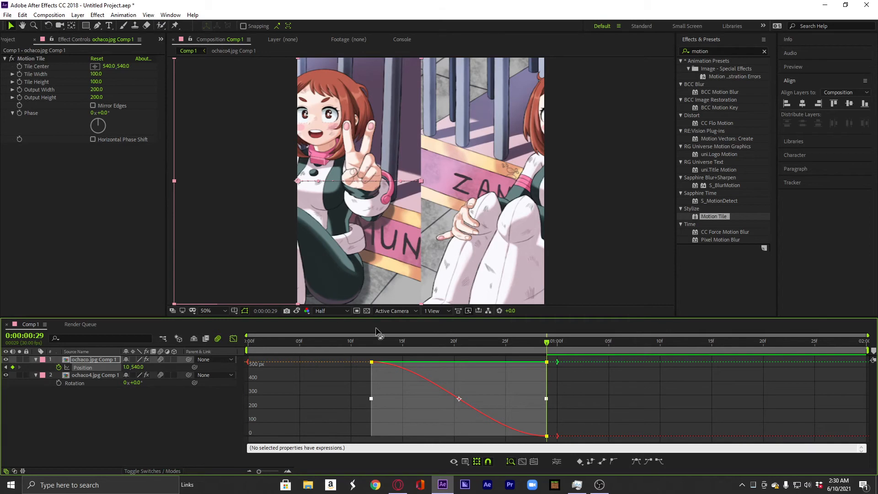
click(423, 342)
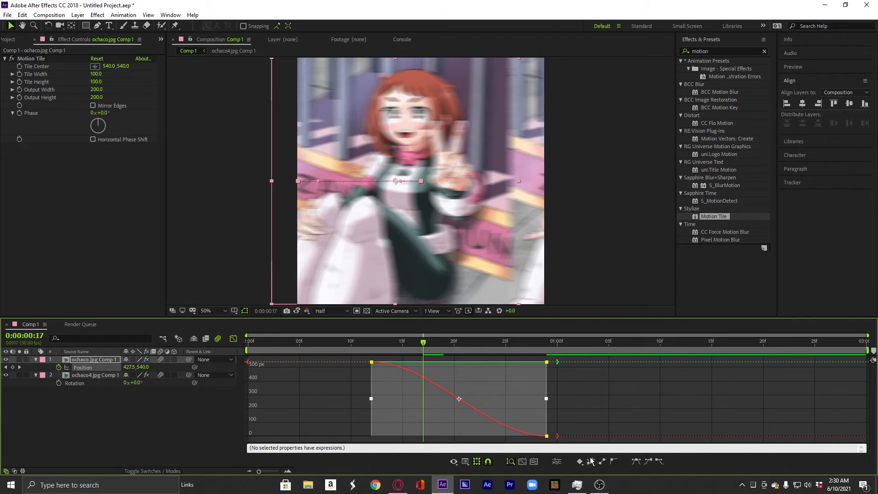
click(557, 462)
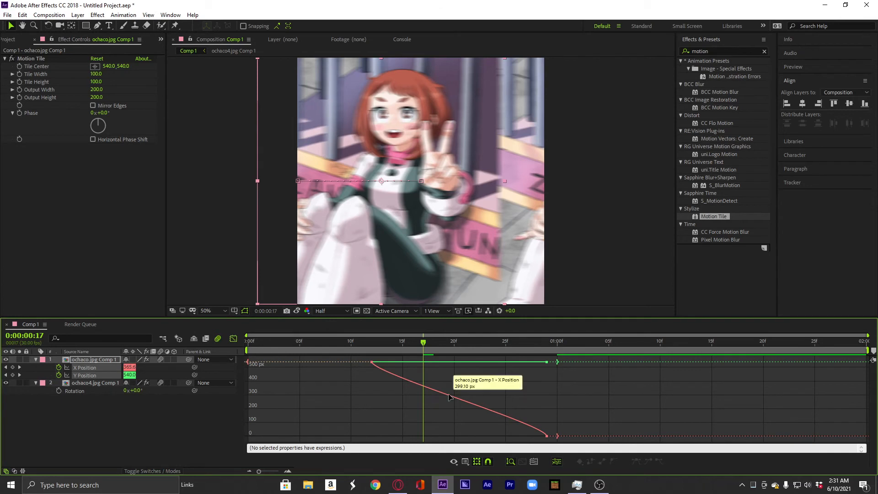
click(233, 339)
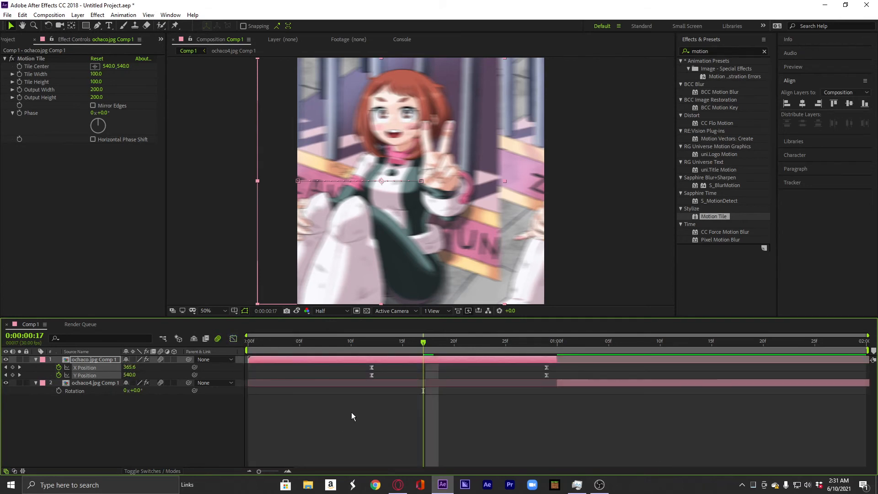
key(ctrl+z)
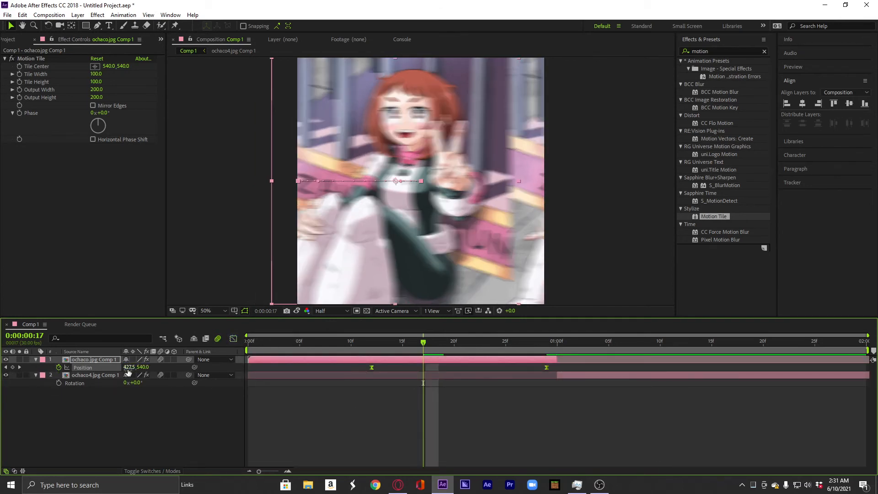
Separate ochaco.jpg Comp 1's Position dimensions and shape the X Position curve to start slowly and drop steeply into its last keyframe.
right_click(109, 370)
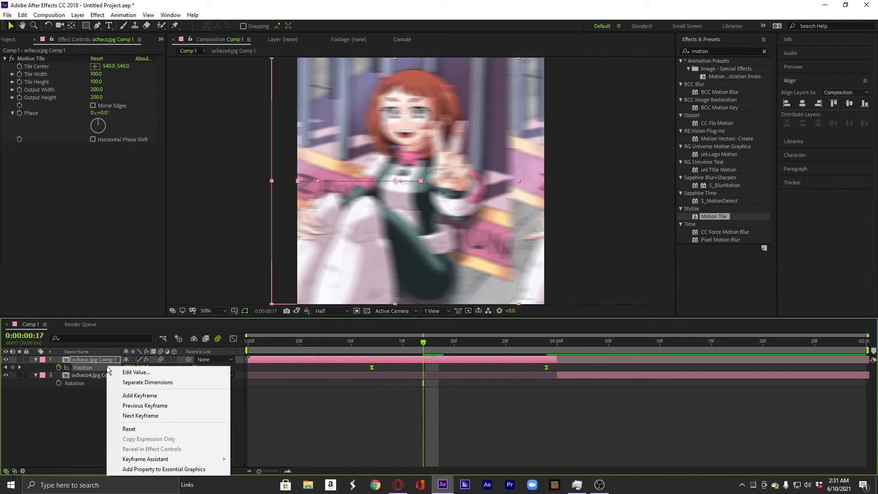
click(143, 382)
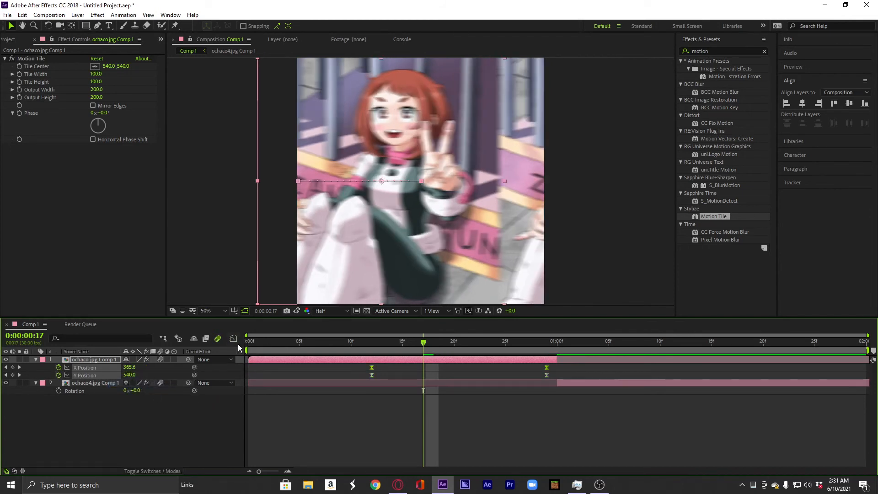
key(shift+F3)
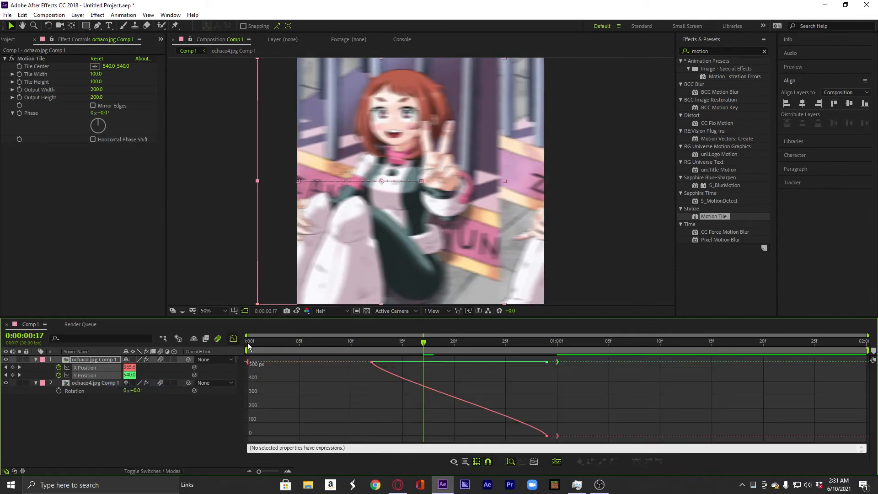
click(470, 400)
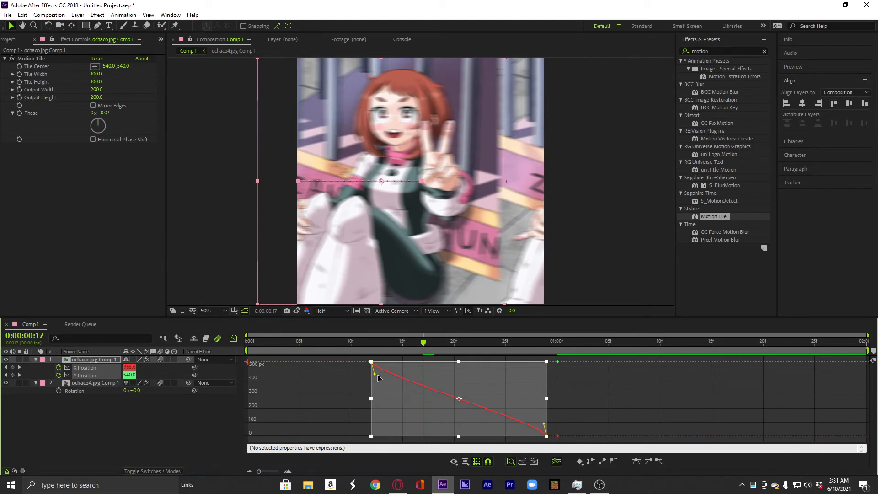
drag(377, 373, 463, 359)
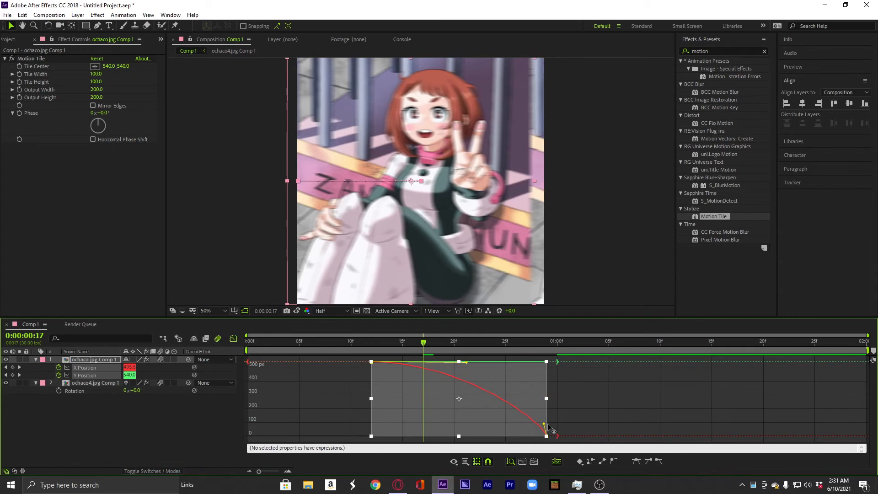
drag(541, 421, 555, 364)
key(ctrl+z)
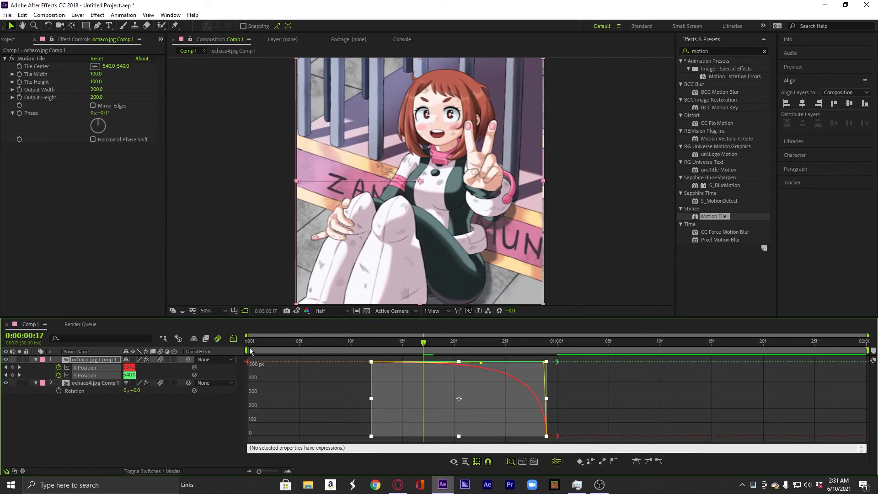
key(shift+F3)
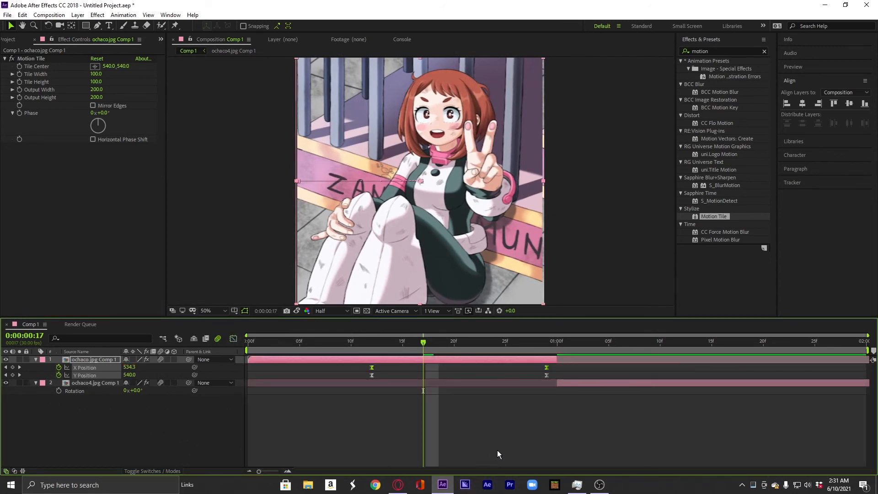
Preview the composition from the start to check the first image's slide.
click(518, 436)
key(Home)
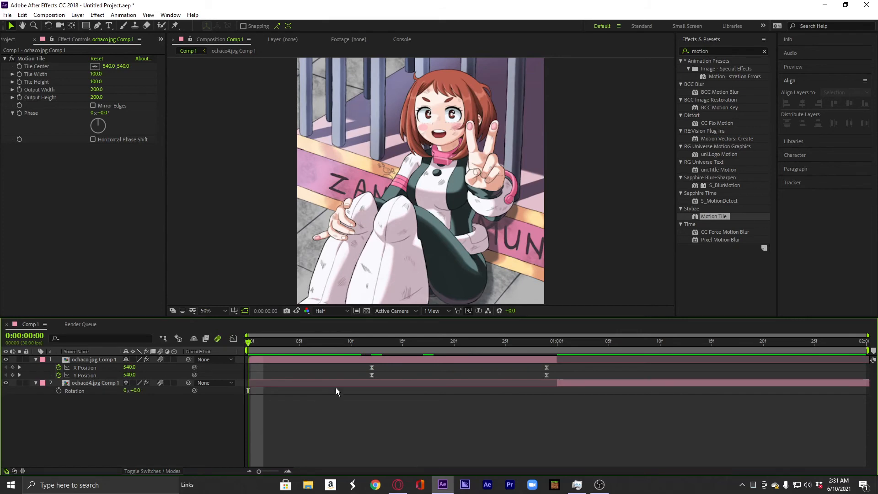
key(space)
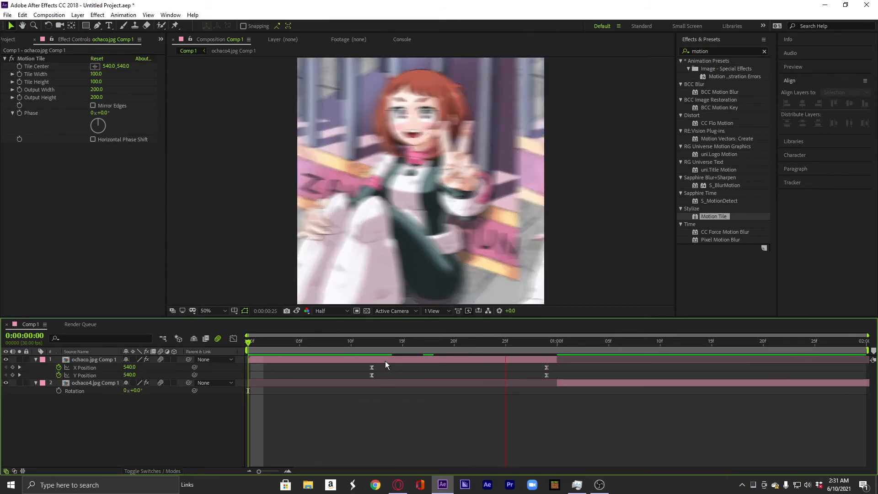
Shift both X Position keyframes of ochaco.jpg Comp 1 one frame later so the last one sits at 0:00:01:00.
click(555, 345)
click(88, 374)
click(85, 367)
drag(547, 365, 559, 367)
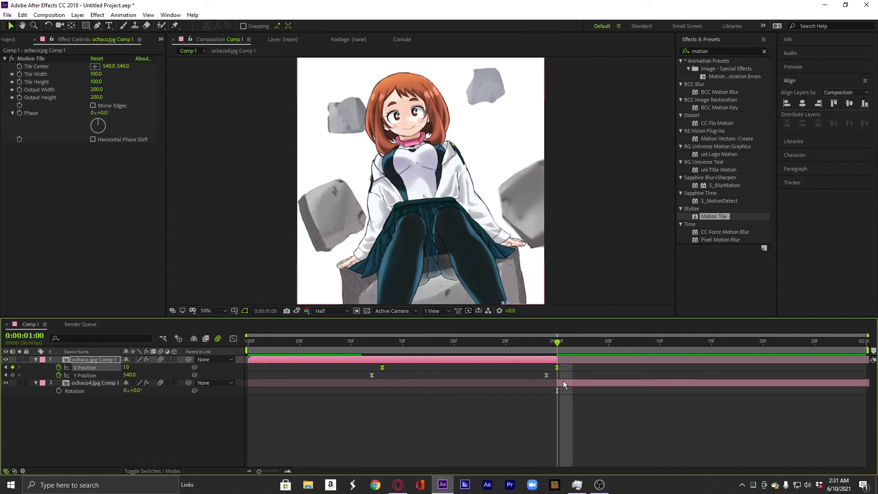
click(566, 420)
Place ochaco4.jpg Comp 1 above ochaco.jpg Comp 1 in the layer order and add a Position keyframe to it at 0:00:01:27.
click(570, 382)
drag(89, 382, 98, 359)
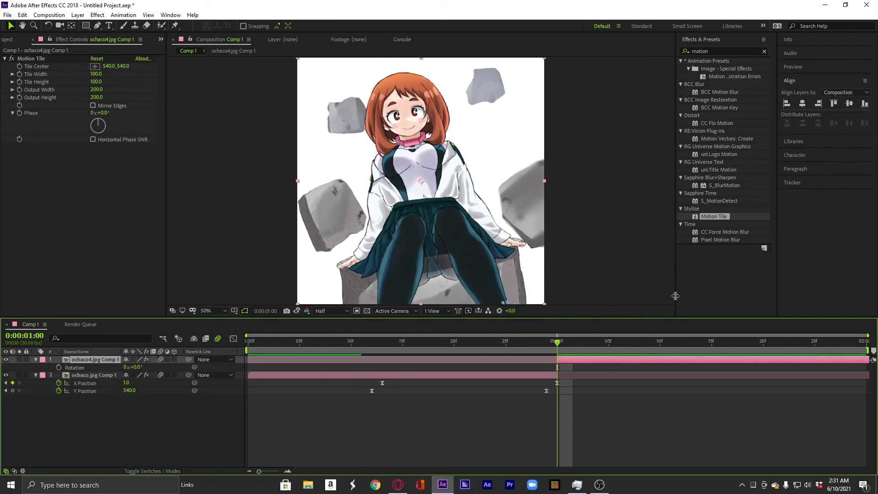
key(p)
click(835, 342)
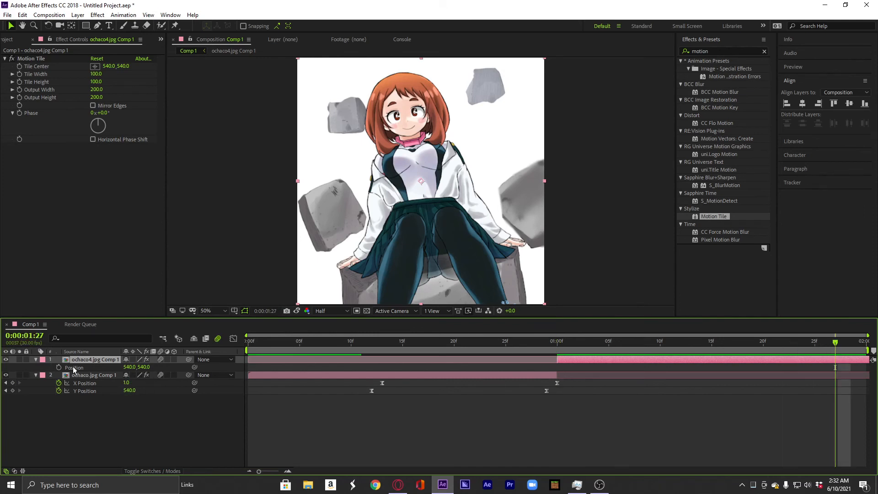
click(59, 368)
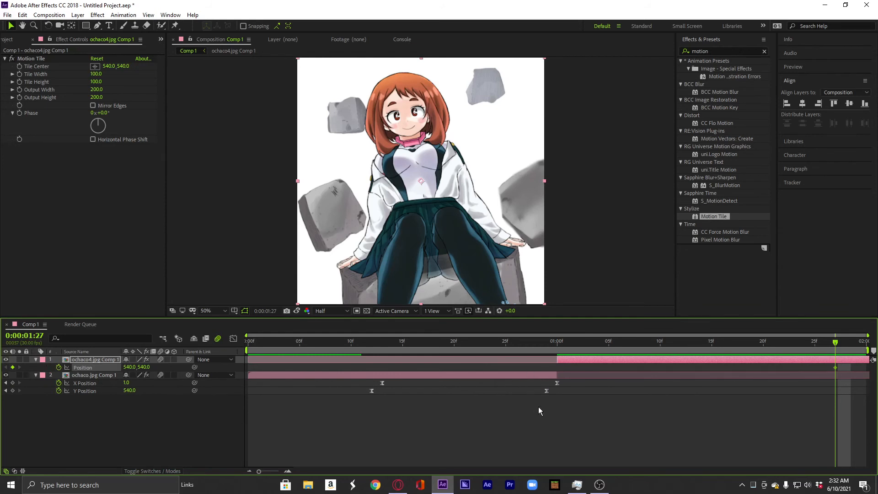
Set ochaco4.jpg Comp 1's Position to 1079, 540 at 0:00:01:00 and apply Easy Ease to both of its keyframes.
drag(468, 354, 556, 374)
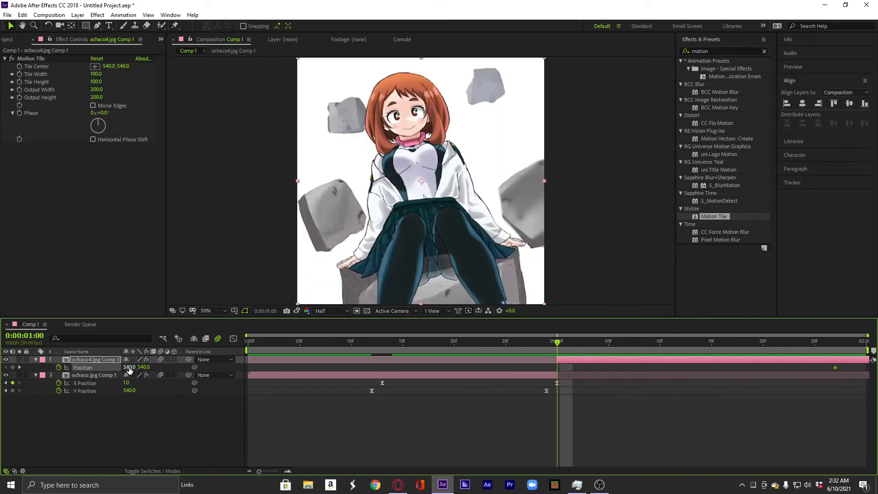
drag(129, 367, 378, 371)
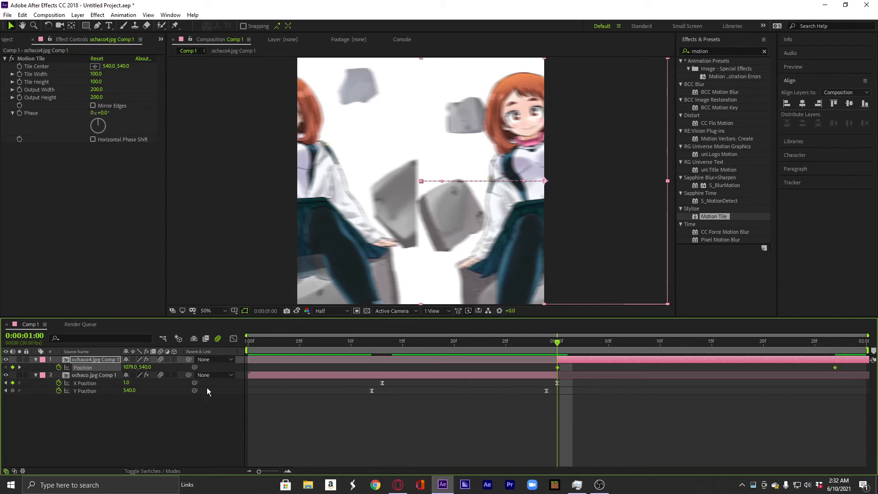
key(F9)
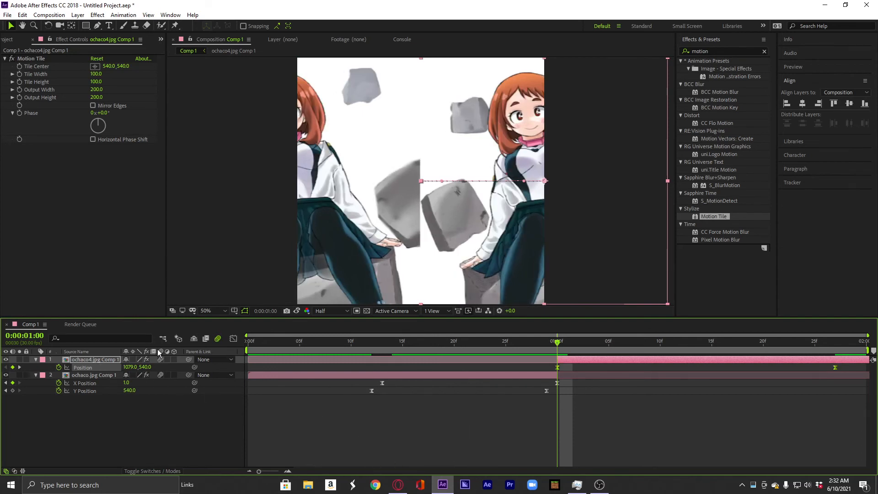
Separate ochaco4.jpg Comp 1's Position dimensions and shape the X Position curve to fall steeply at first and settle slowly.
right_click(96, 369)
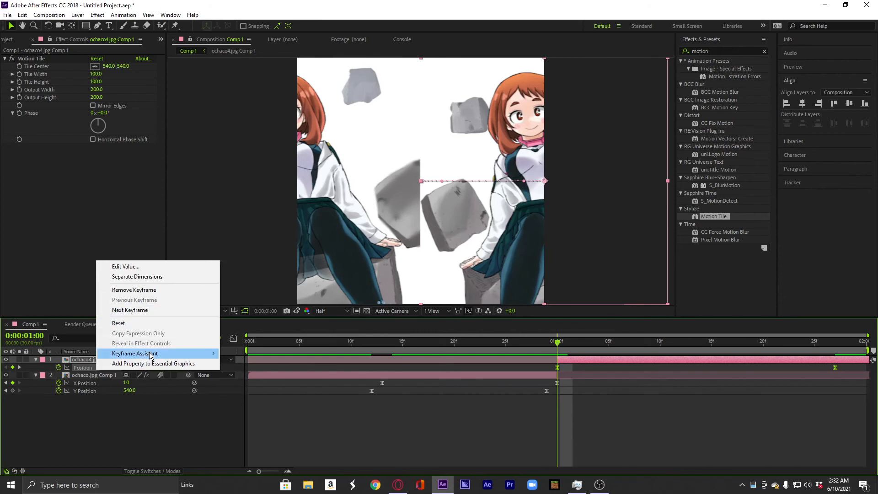
click(149, 277)
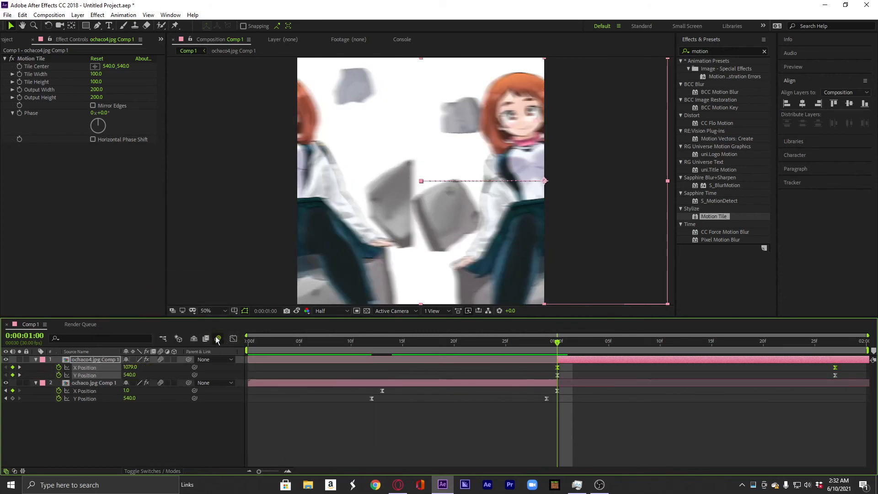
click(233, 339)
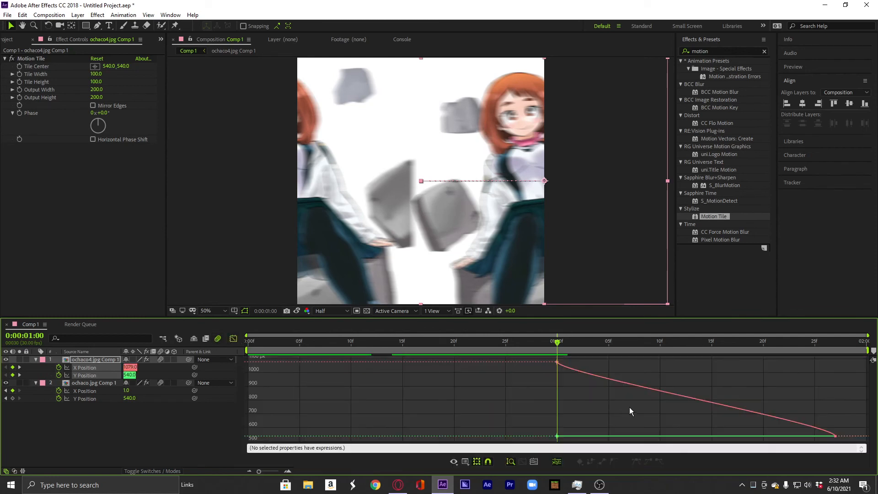
click(634, 388)
drag(831, 426, 690, 435)
drag(560, 375, 560, 428)
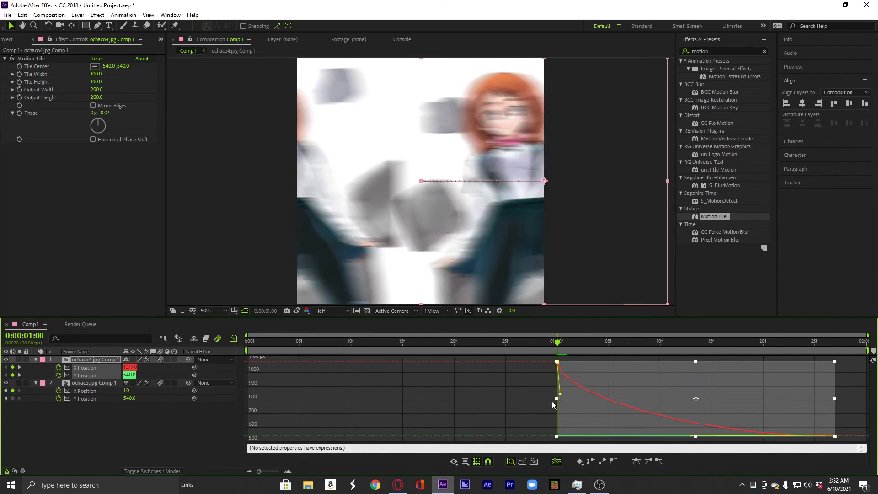
click(233, 339)
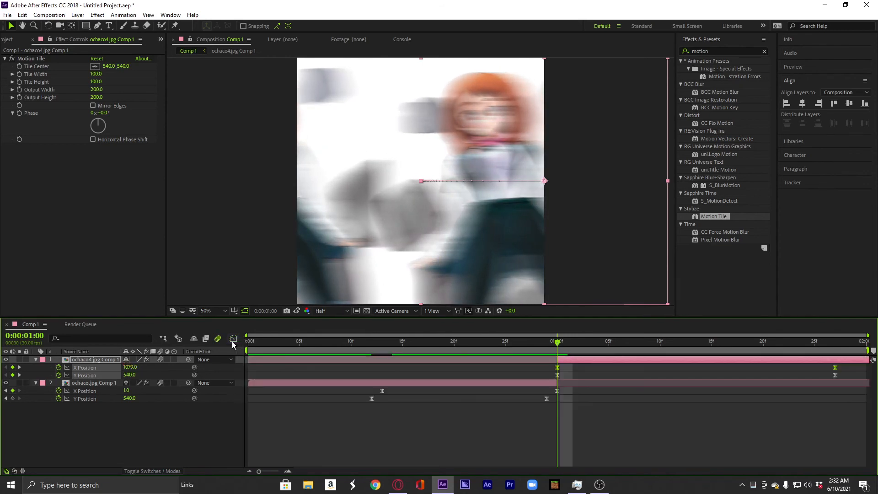
Preview the slide transition and examine the frames around the cut at 0:00:01:00.
key(space)
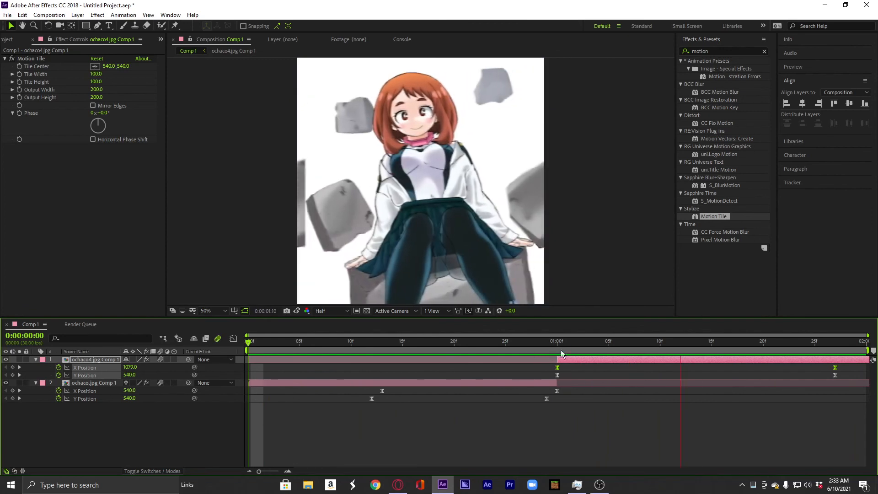
click(547, 347)
click(552, 348)
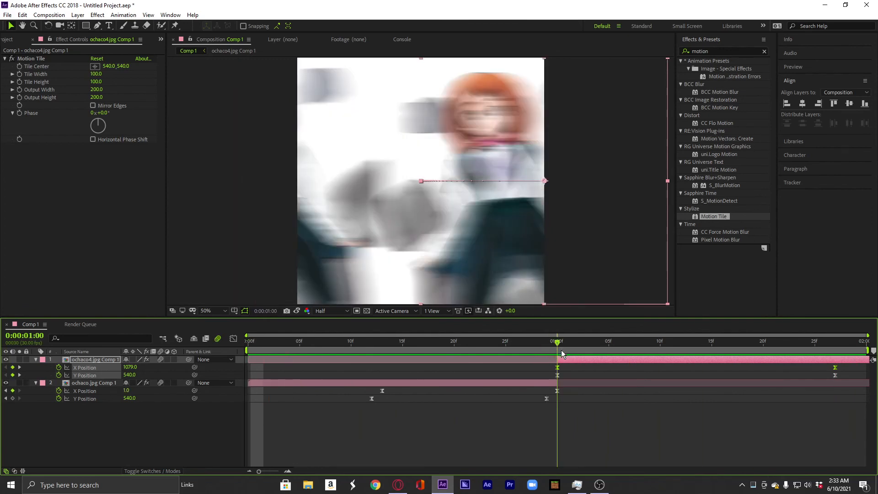
drag(552, 356, 557, 359)
Collapse ochaco4.jpg Comp 1's properties and shift the layer one frame earlier so it starts at 0:00:00:29.
click(39, 360)
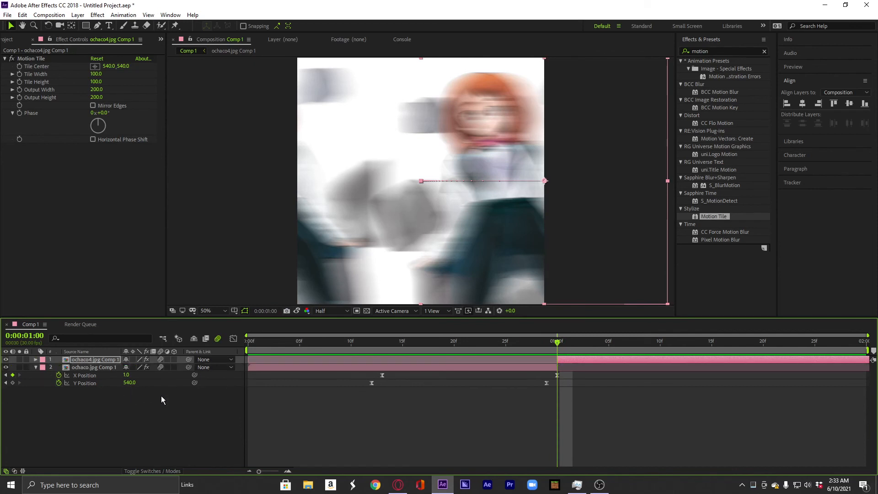
click(540, 431)
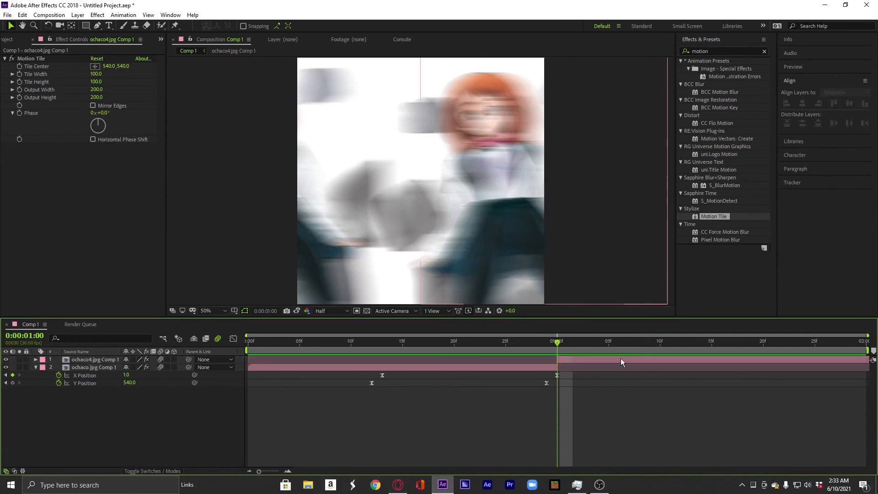
click(633, 360)
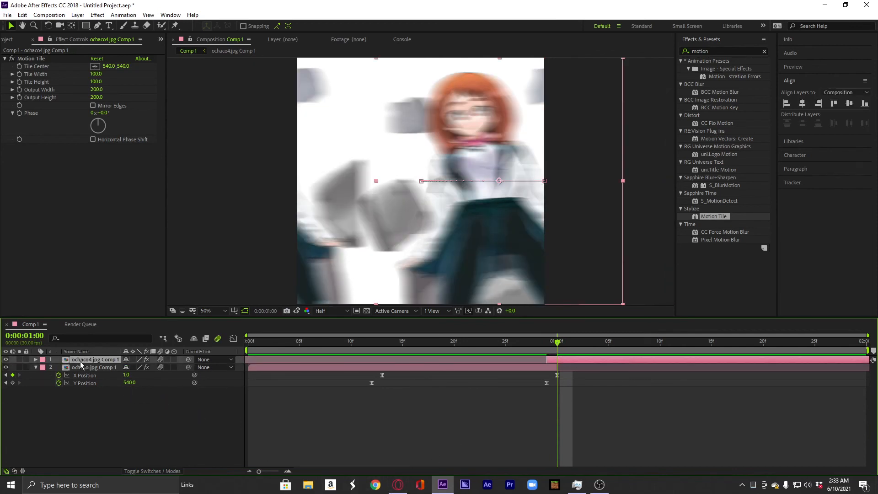
Try placing ochaco4.jpg Comp 1 beneath ochaco.jpg Comp 1, trimming ochaco.jpg Comp 1 to end at 0:00:00:29, and preview the cut.
drag(89, 361, 94, 384)
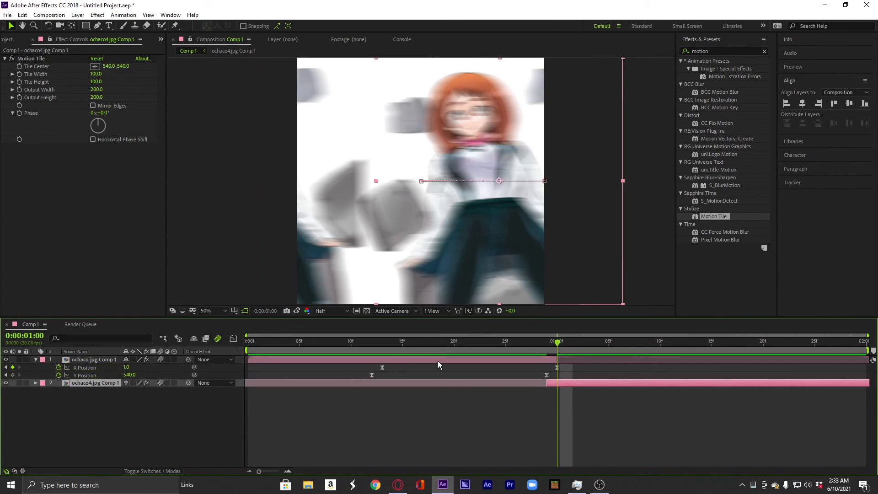
key(Home)
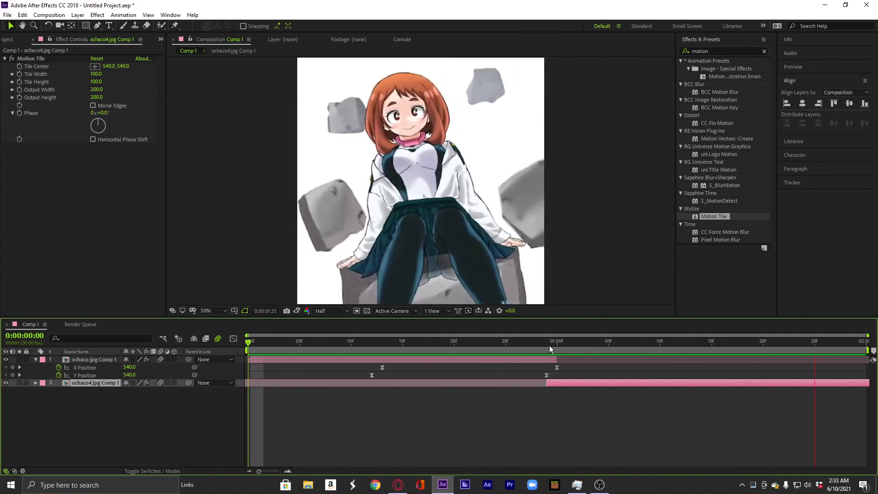
click(547, 345)
click(556, 357)
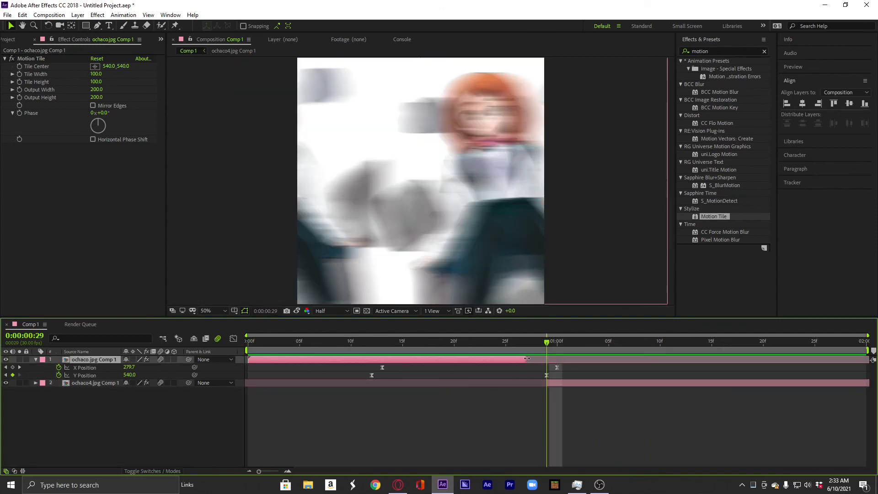
drag(295, 343, 246, 344)
key(space)
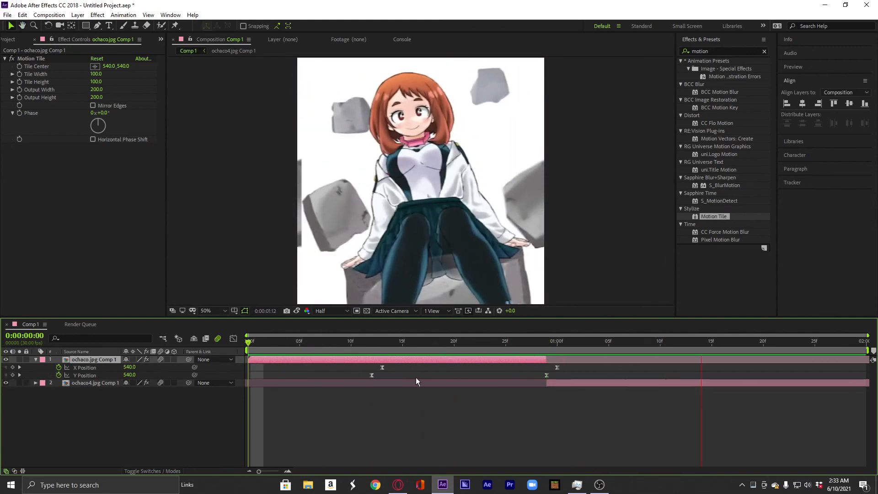
Check the frame at 0:00:00:24, then undo the layer trim and the stacking-order change.
drag(475, 344, 496, 343)
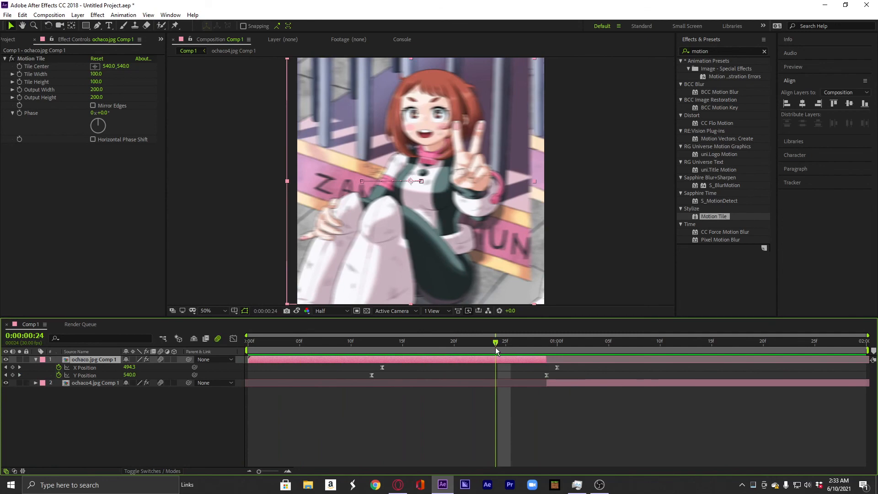
key(k)
key(alt+])
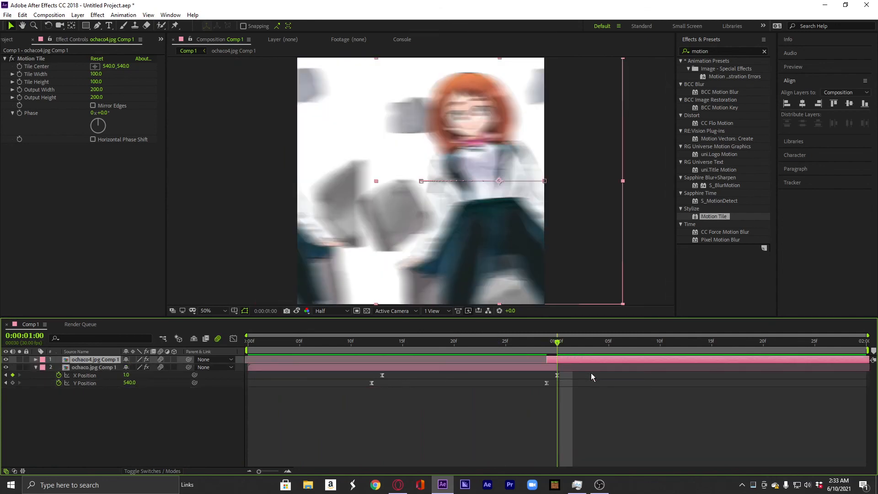
Move ochaco4.jpg Comp 1 to start at 0:00:01:00 and preview the slide transition from the beginning.
key([)
drag(267, 343, 226, 356)
key(space)
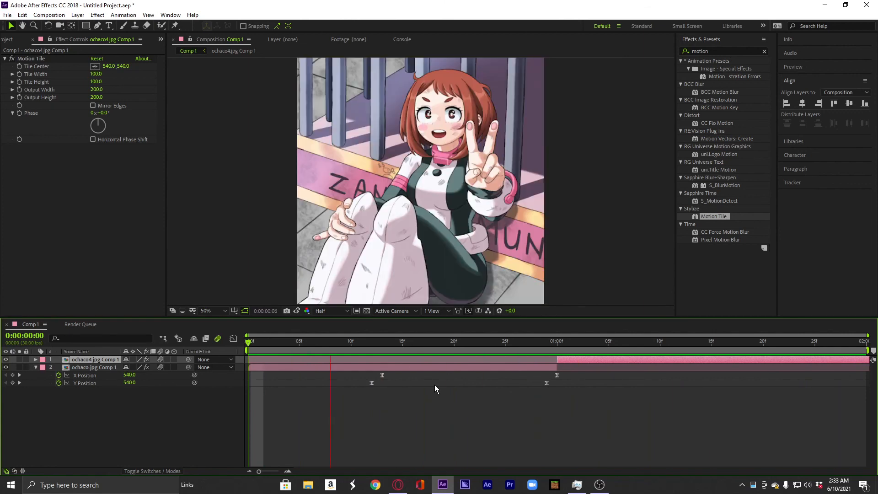
key(space)
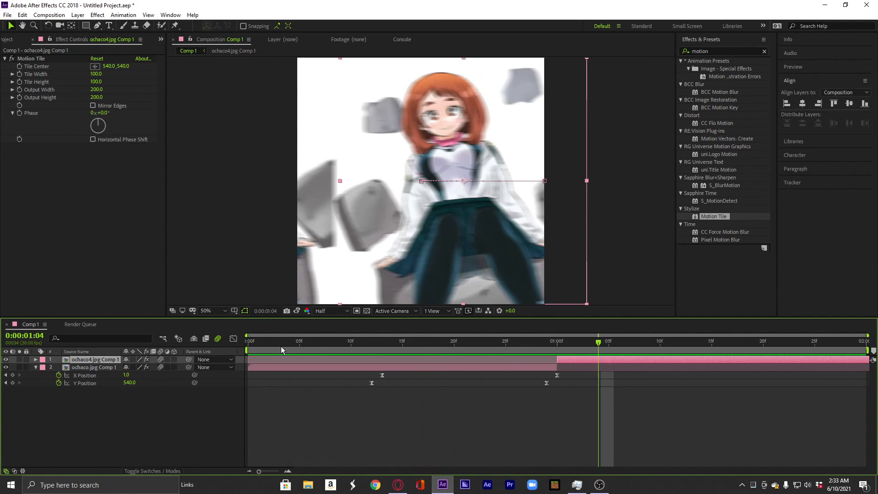
click(248, 342)
click(280, 405)
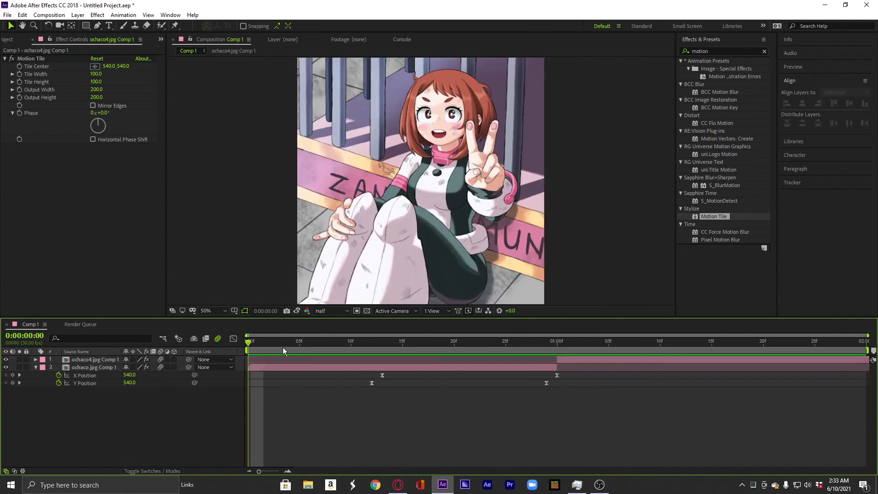
key(space)
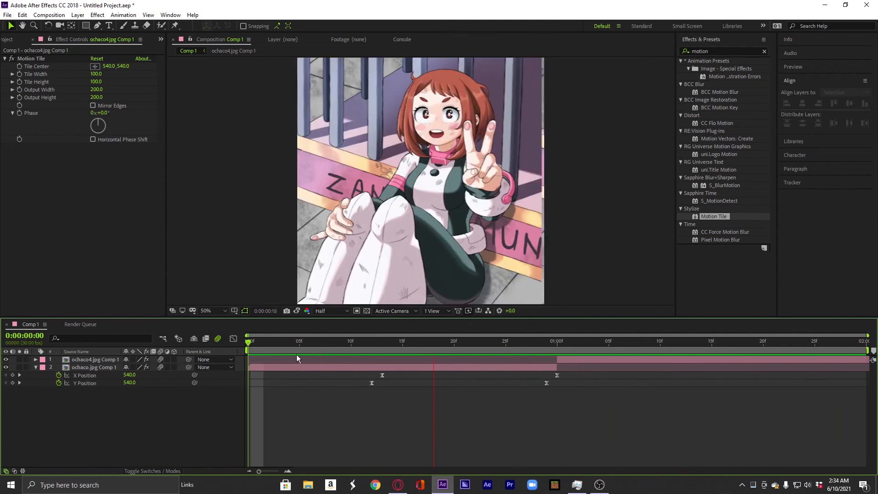
key(space)
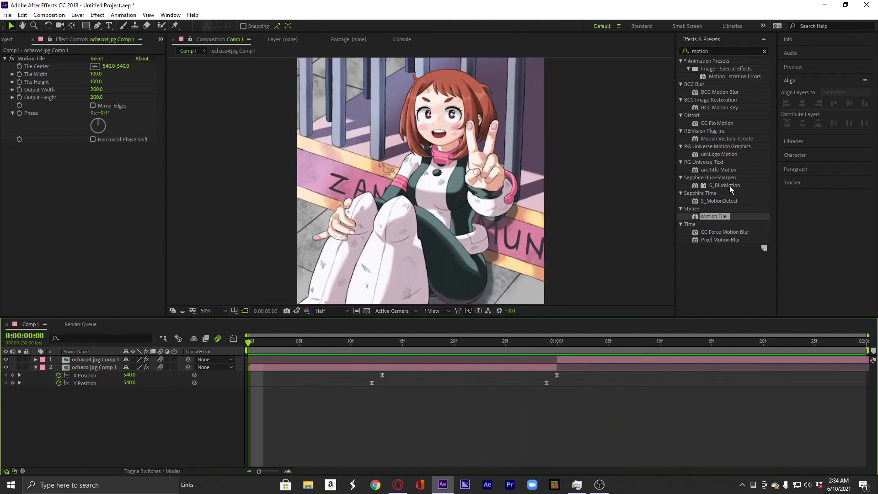
Clear the "motion" search term from the effects and presets list.
drag(712, 50, 639, 56)
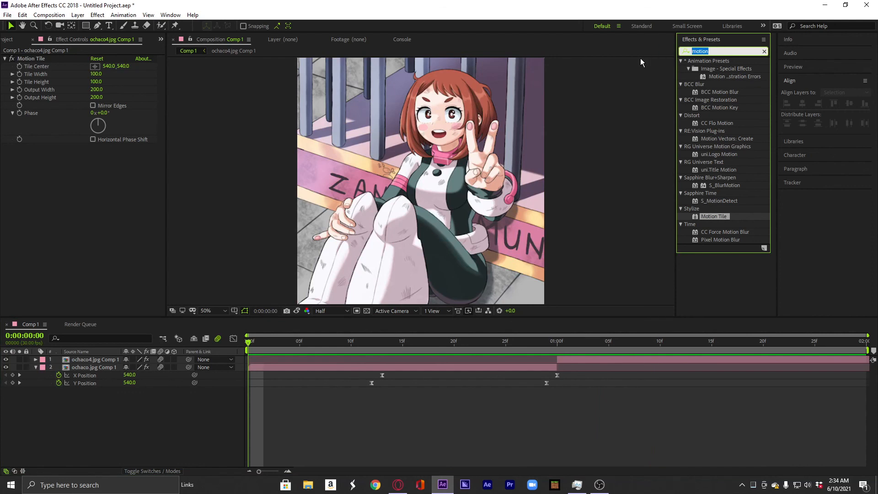
key(BackSpace)
click(647, 405)
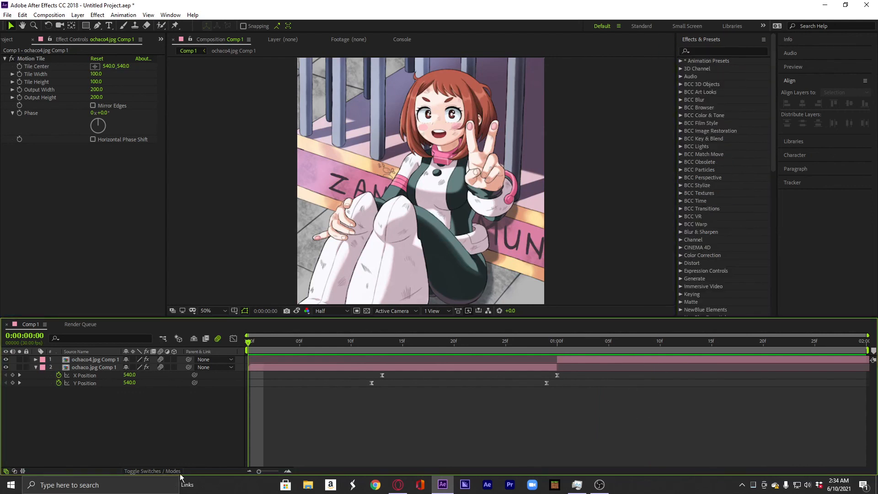
right_click(314, 416)
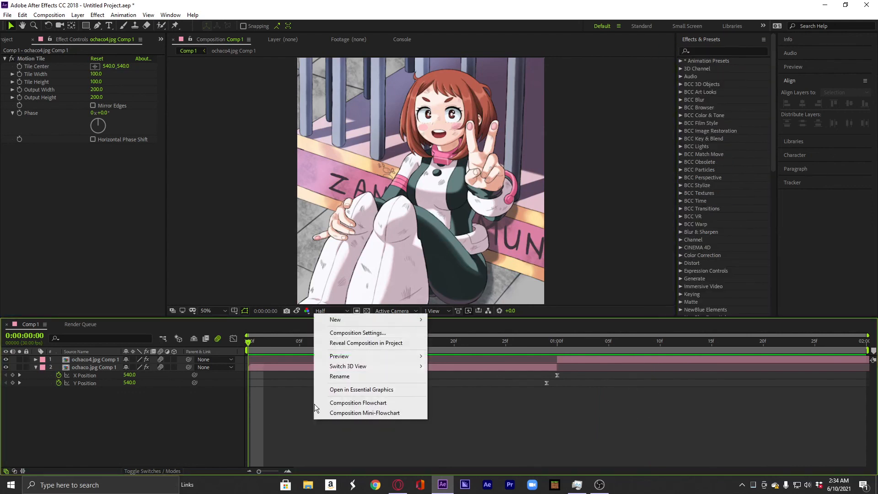
click(267, 401)
click(290, 368)
right_click(289, 368)
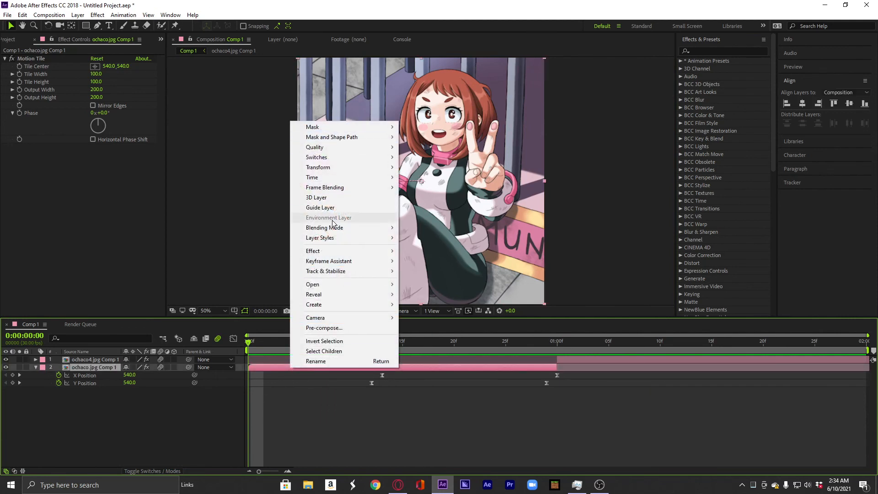
click(332, 408)
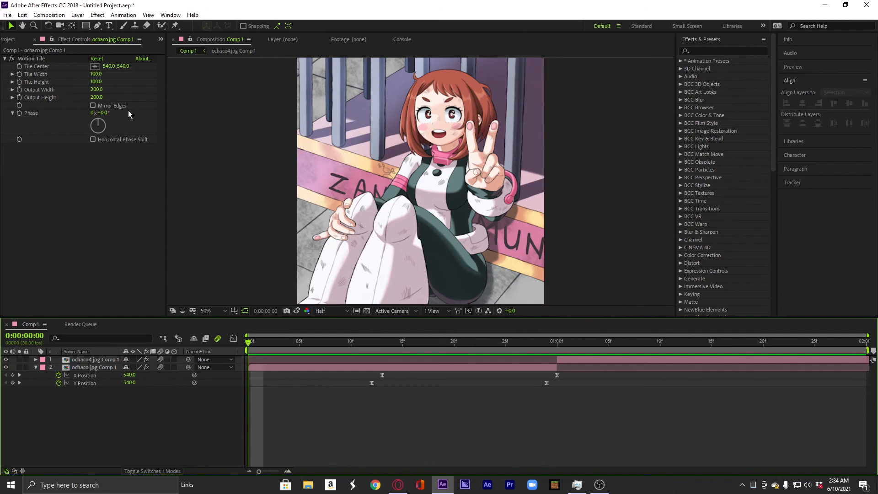
Show the project's list of footage and compositions in place of the Motion Tile effect controls.
click(161, 39)
click(173, 48)
click(135, 235)
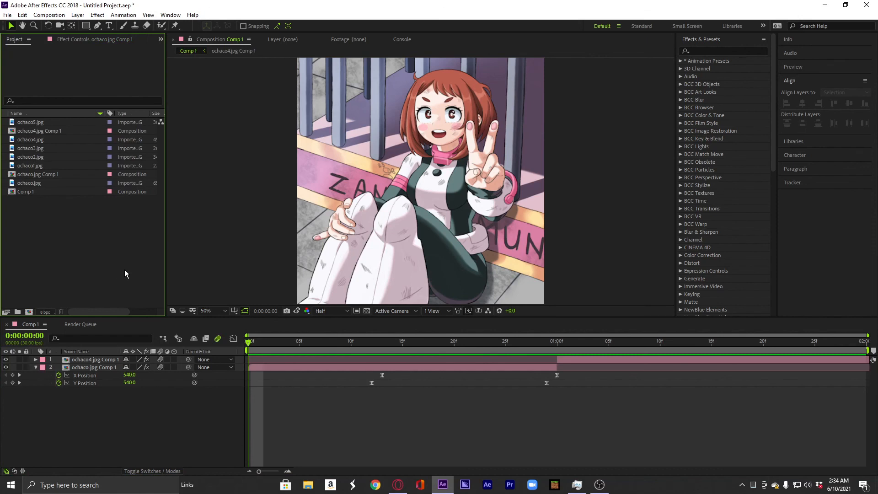